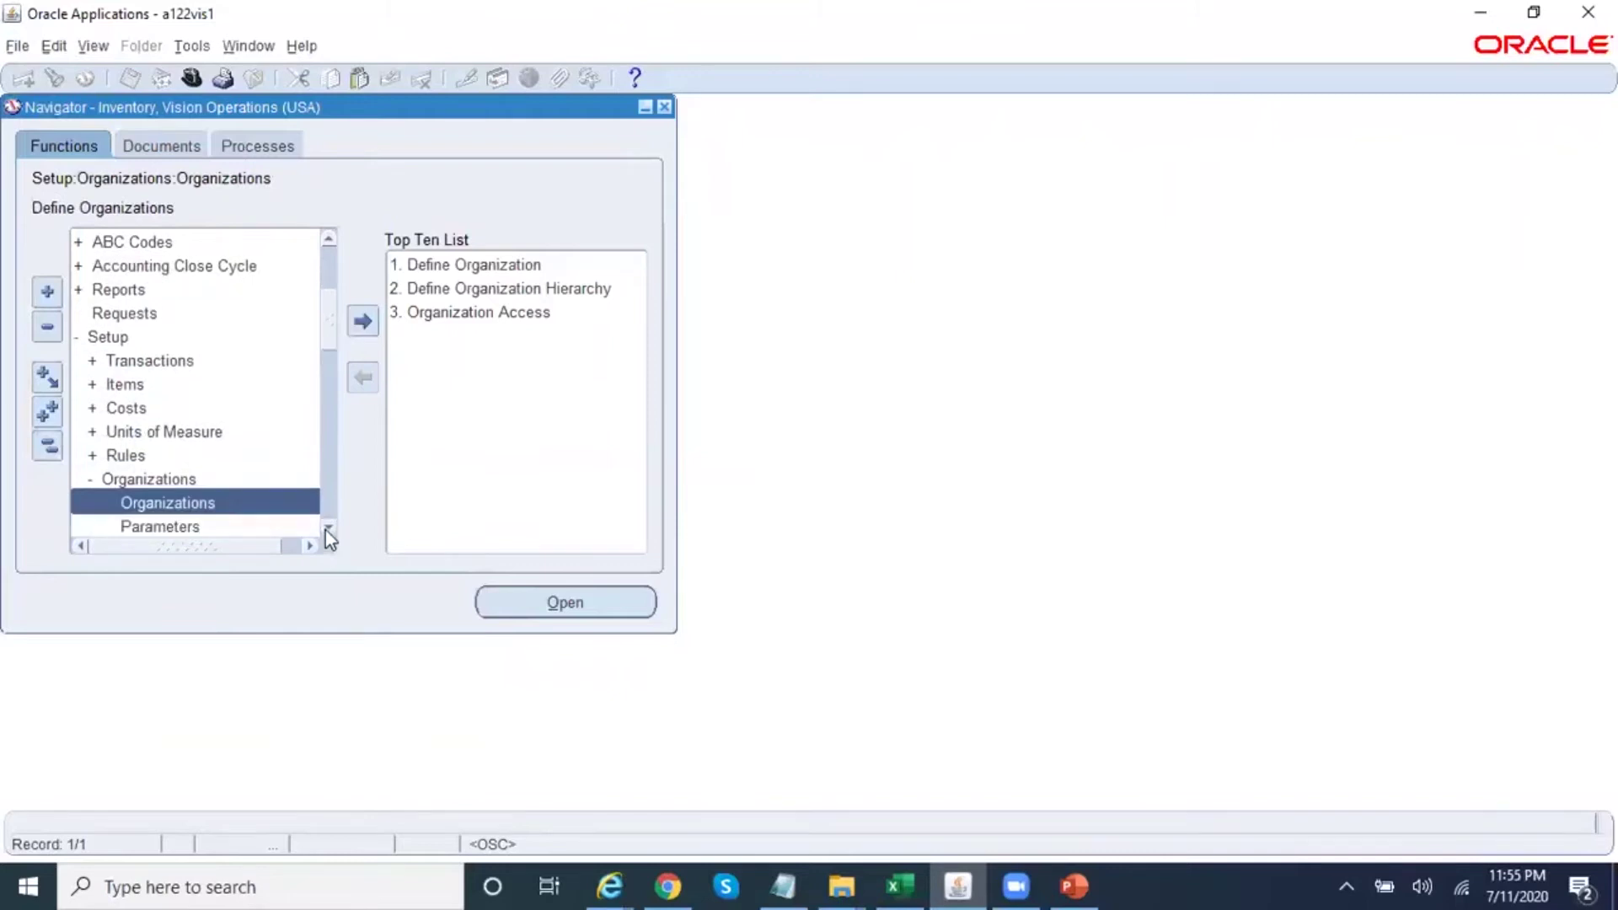
- Open the Organization Access function under Setup, Organizations and examine the Purchasing responsibilities assigned to organization 001
scroll(325, 529, "down", 2)
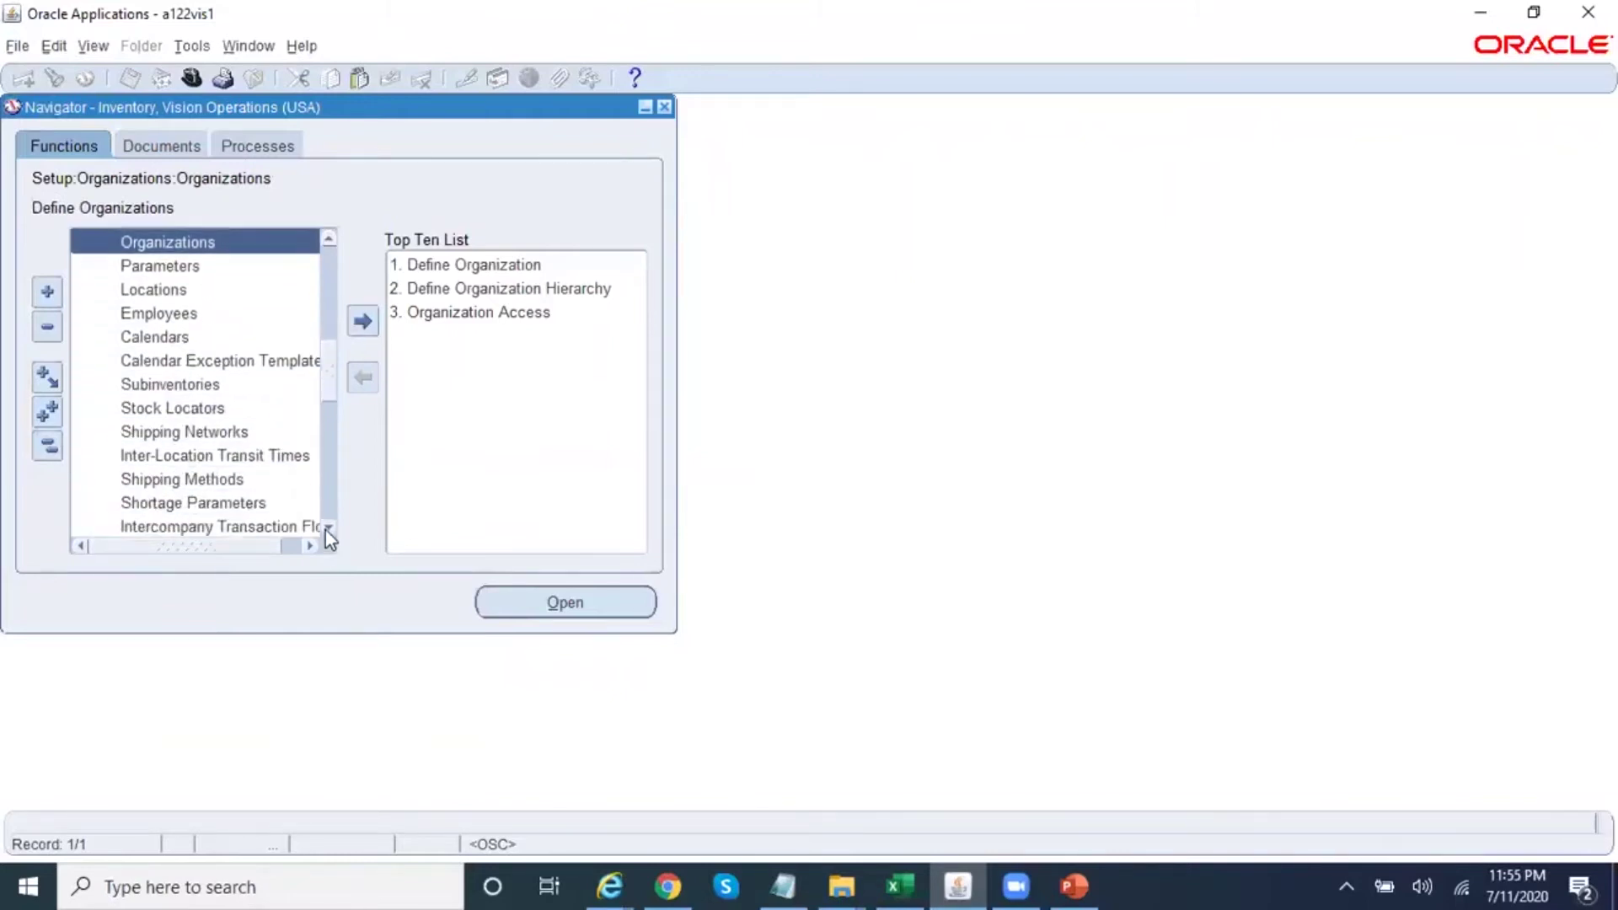
left_click(251, 505)
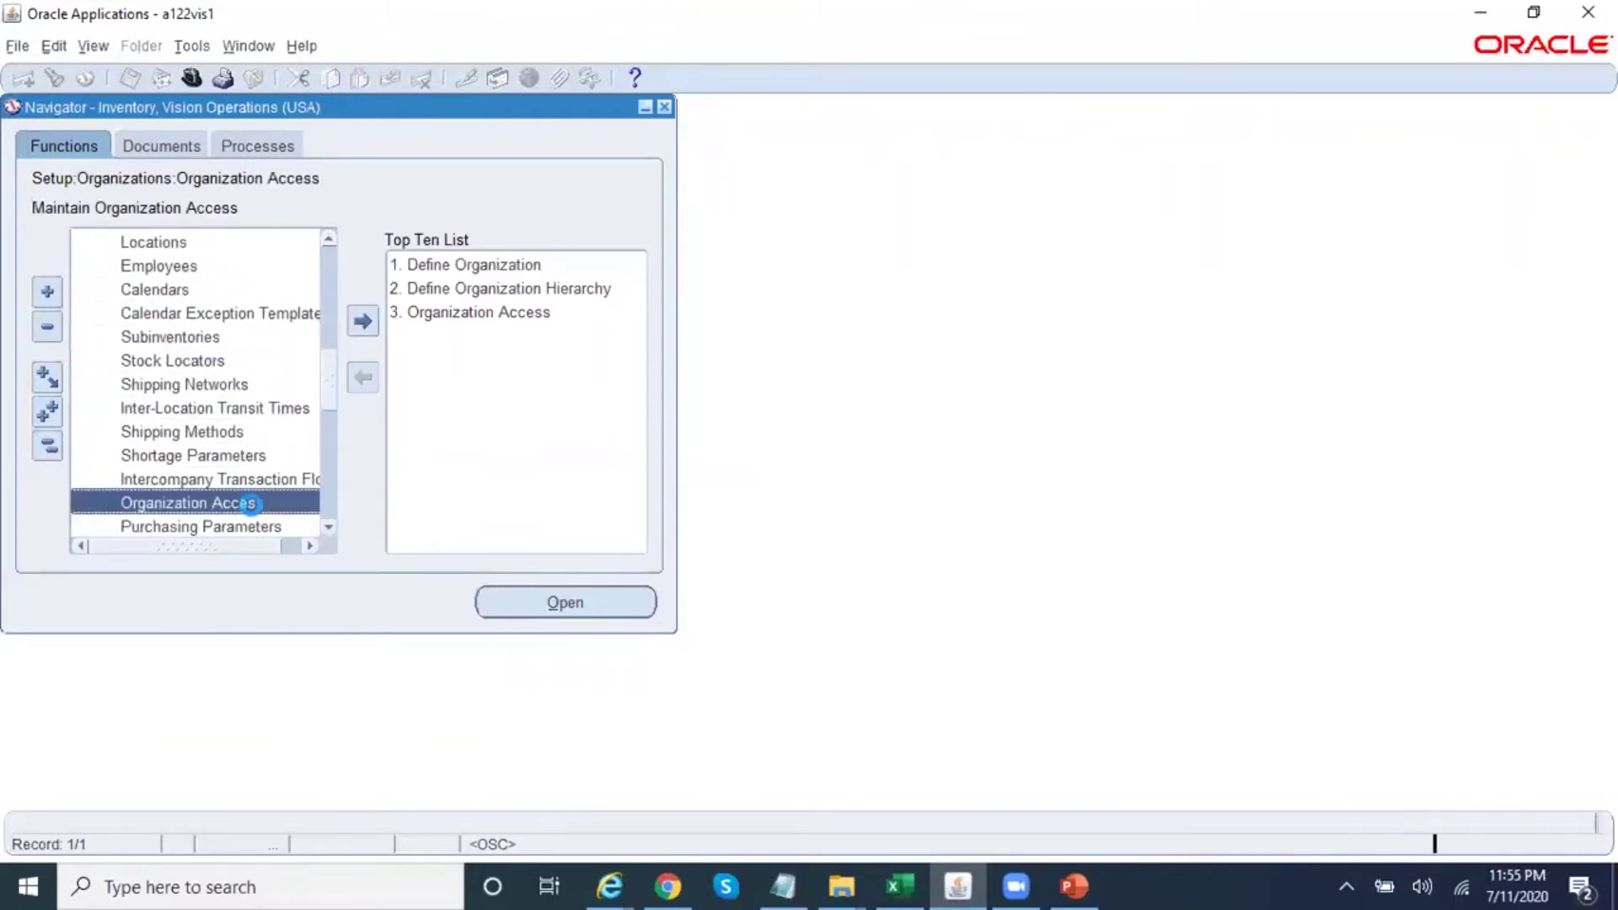
double_click(251, 507)
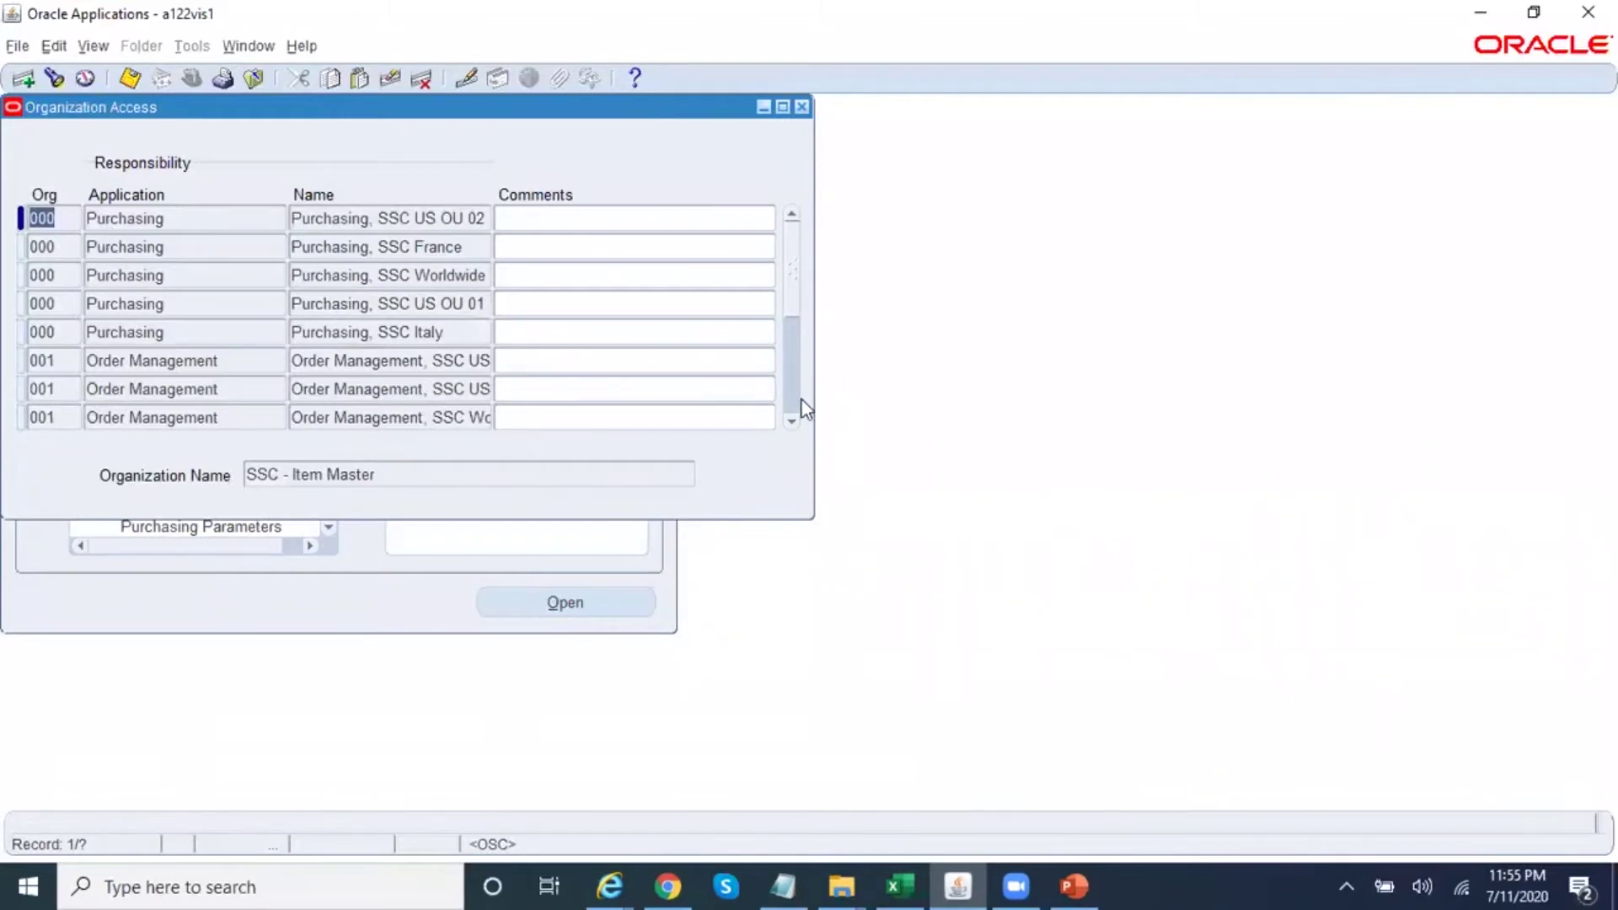
scroll(806, 391, "down", 5)
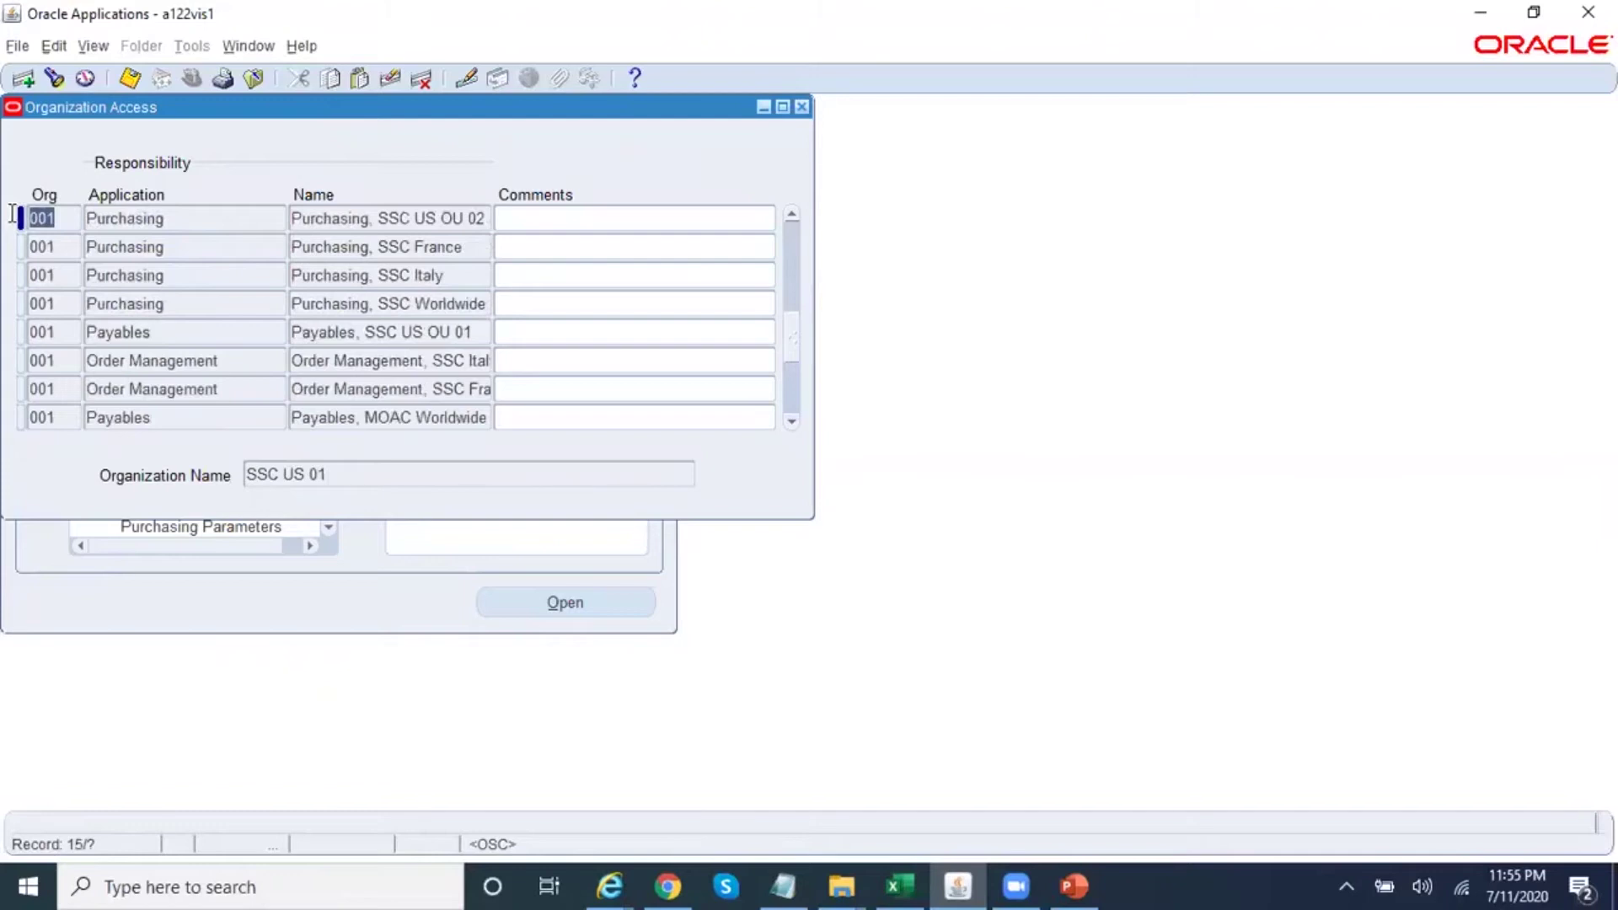
left_click(356, 218)
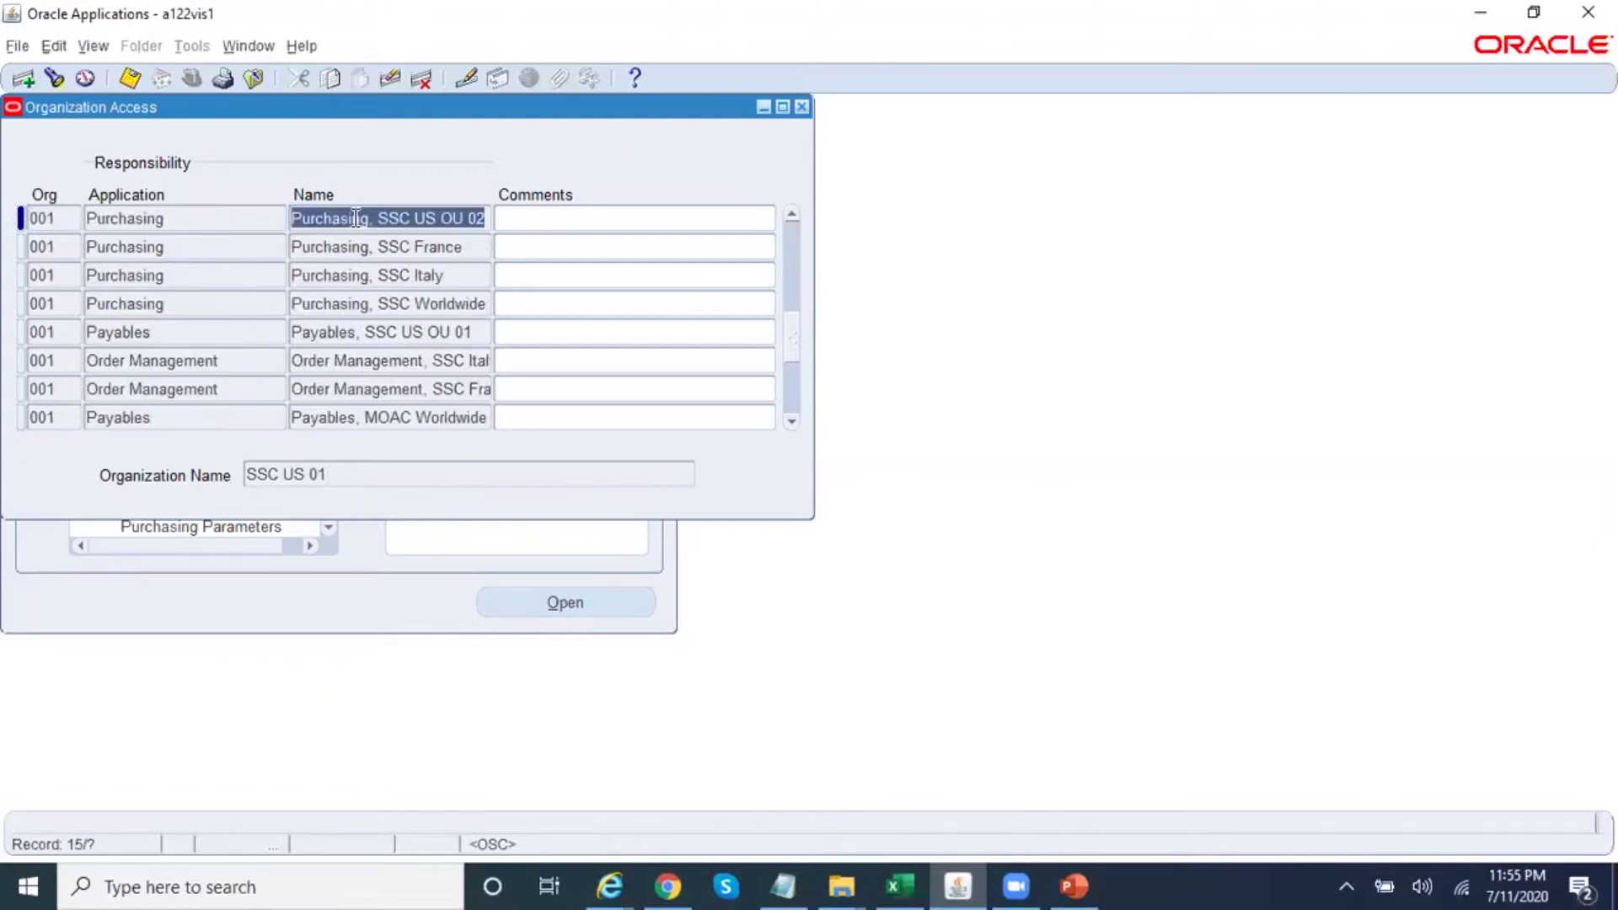
left_click(216, 216)
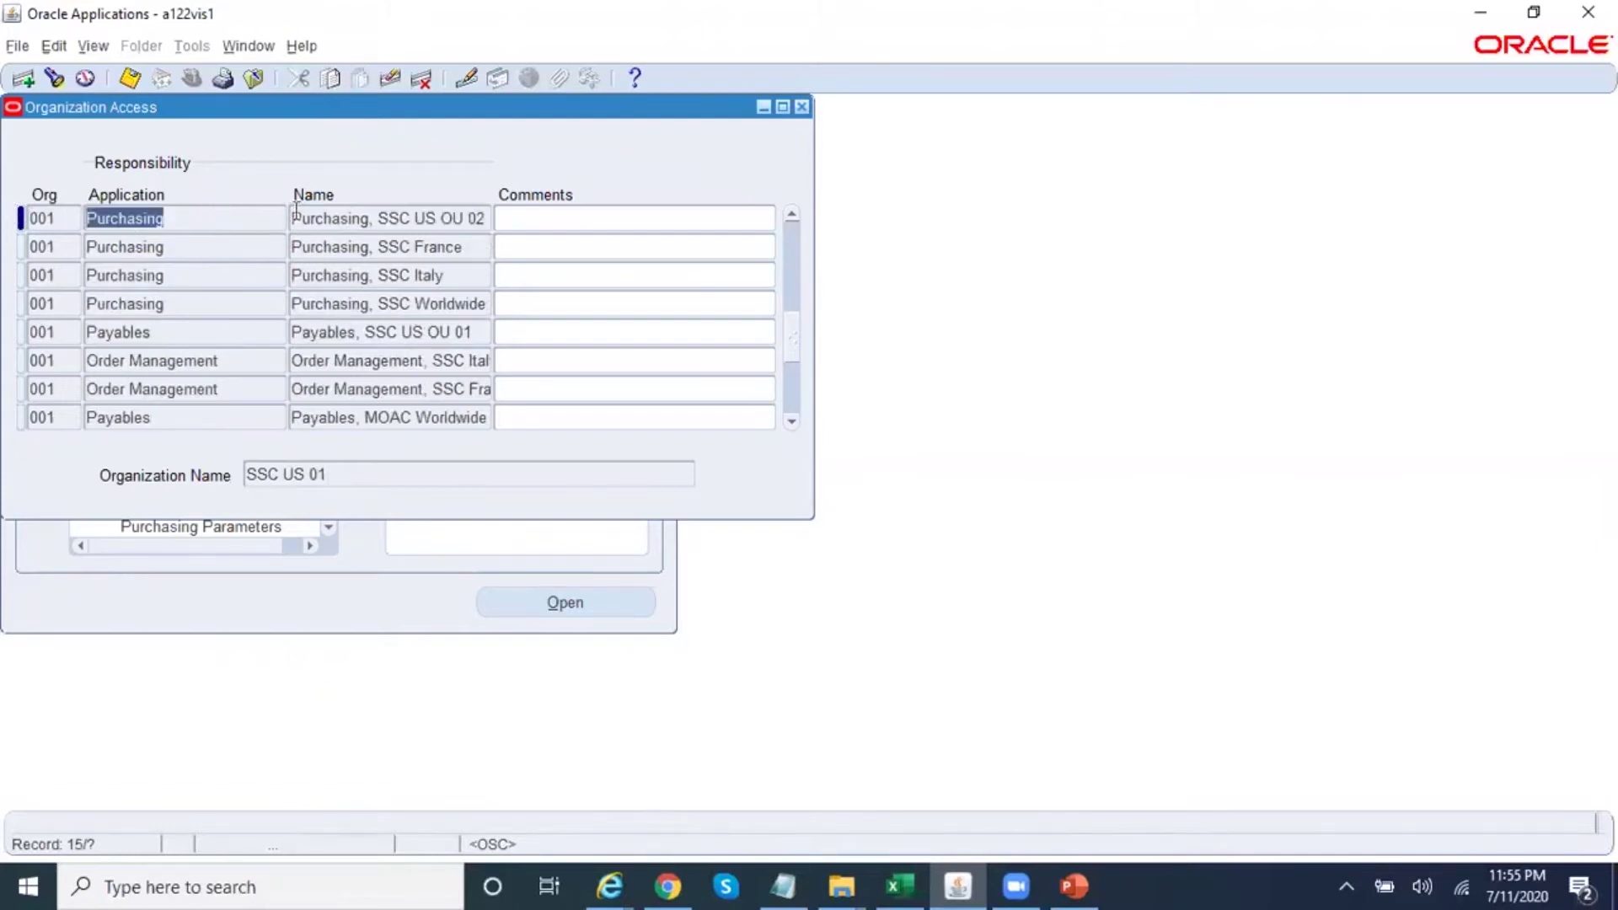
left_click(408, 221)
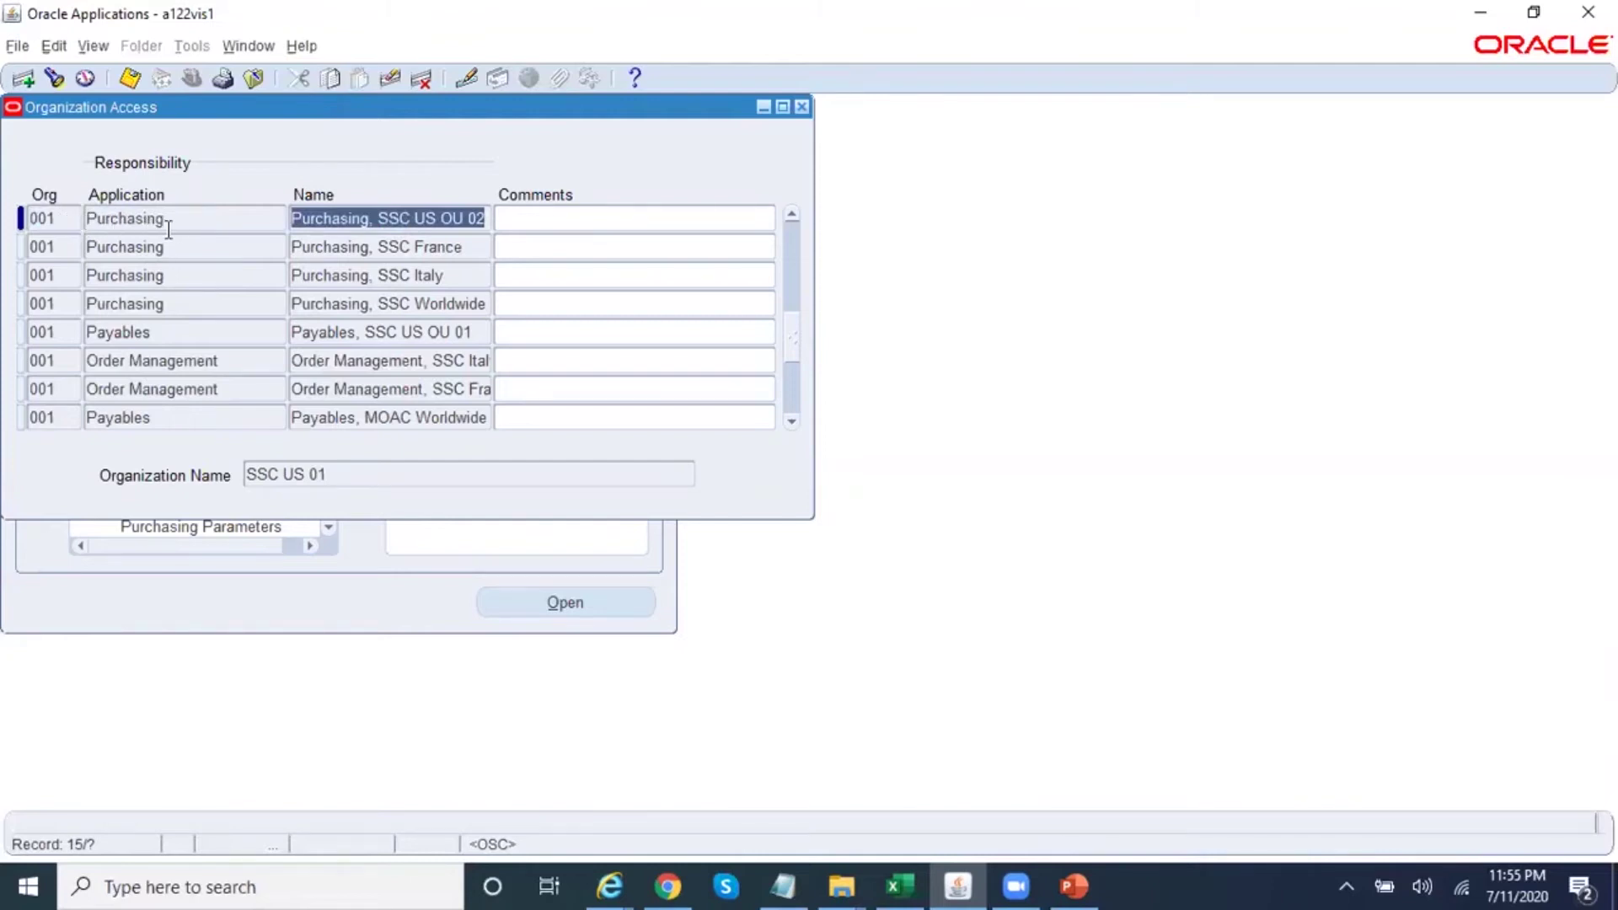
left_click(470, 251)
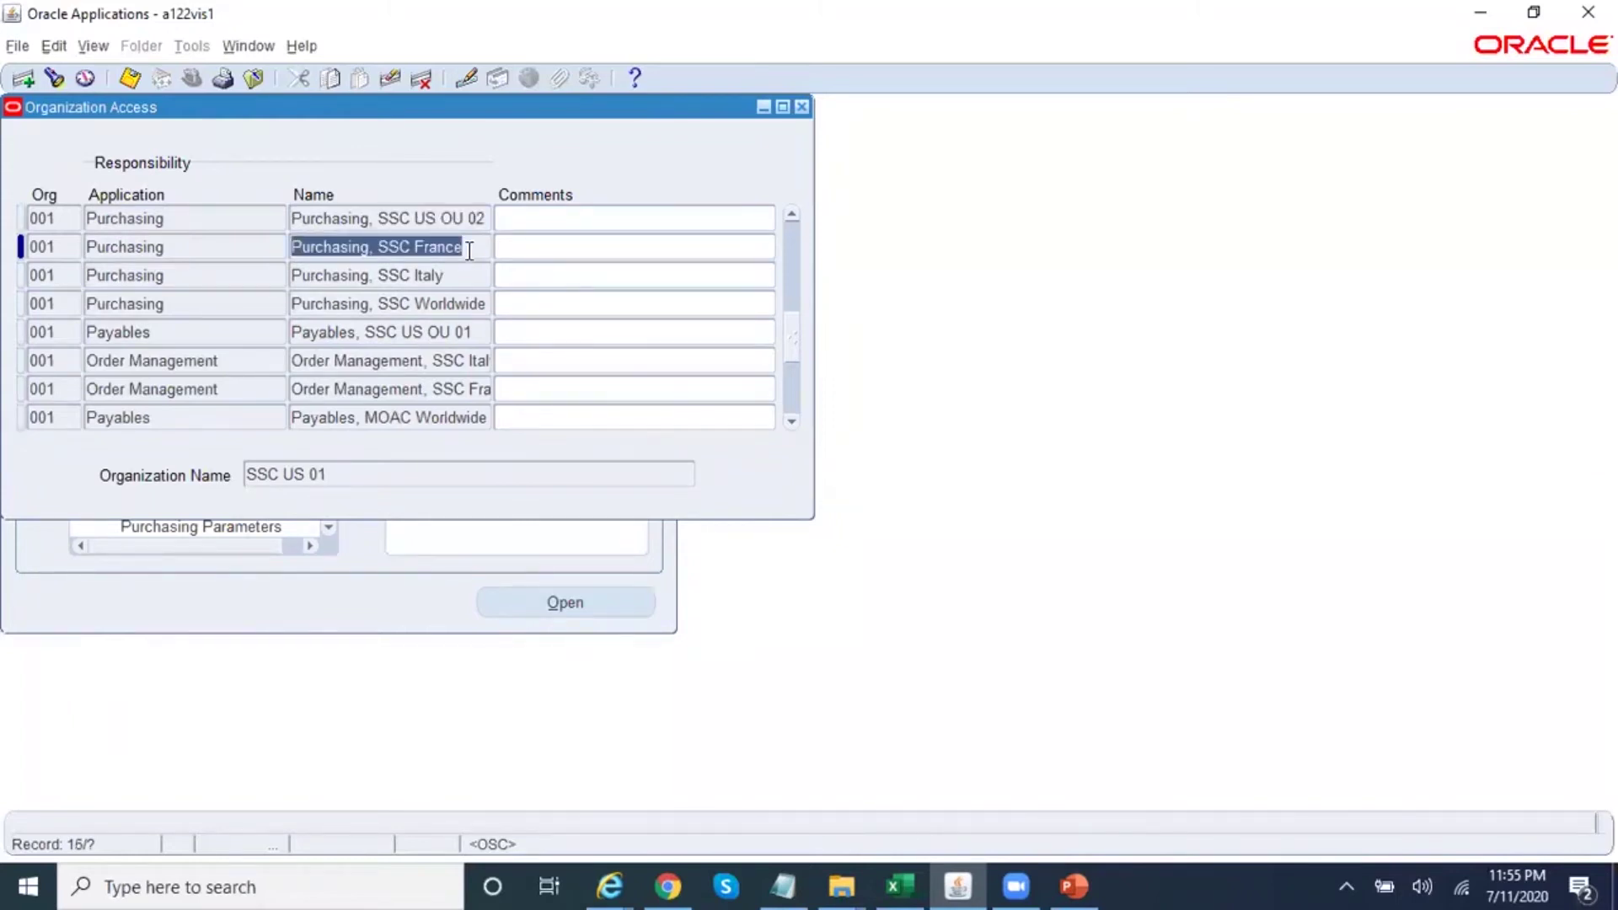
- Query the organization access records for responsibility names matching Inventory%Vision%Ope%
key("F11")
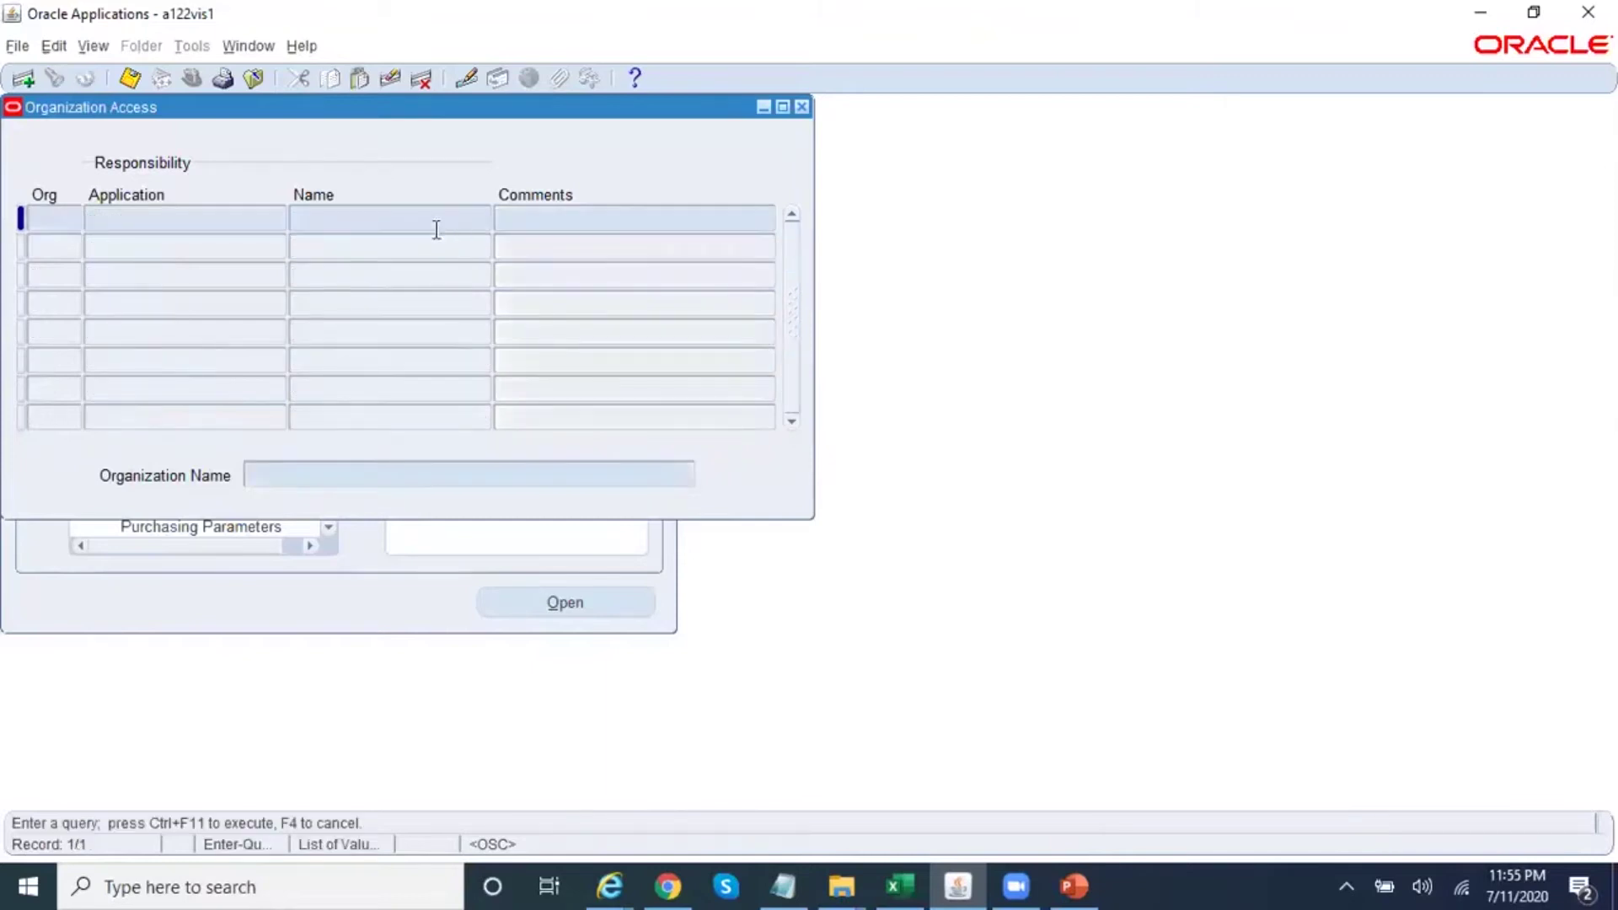
type("Inventory%Vision%Ope%")
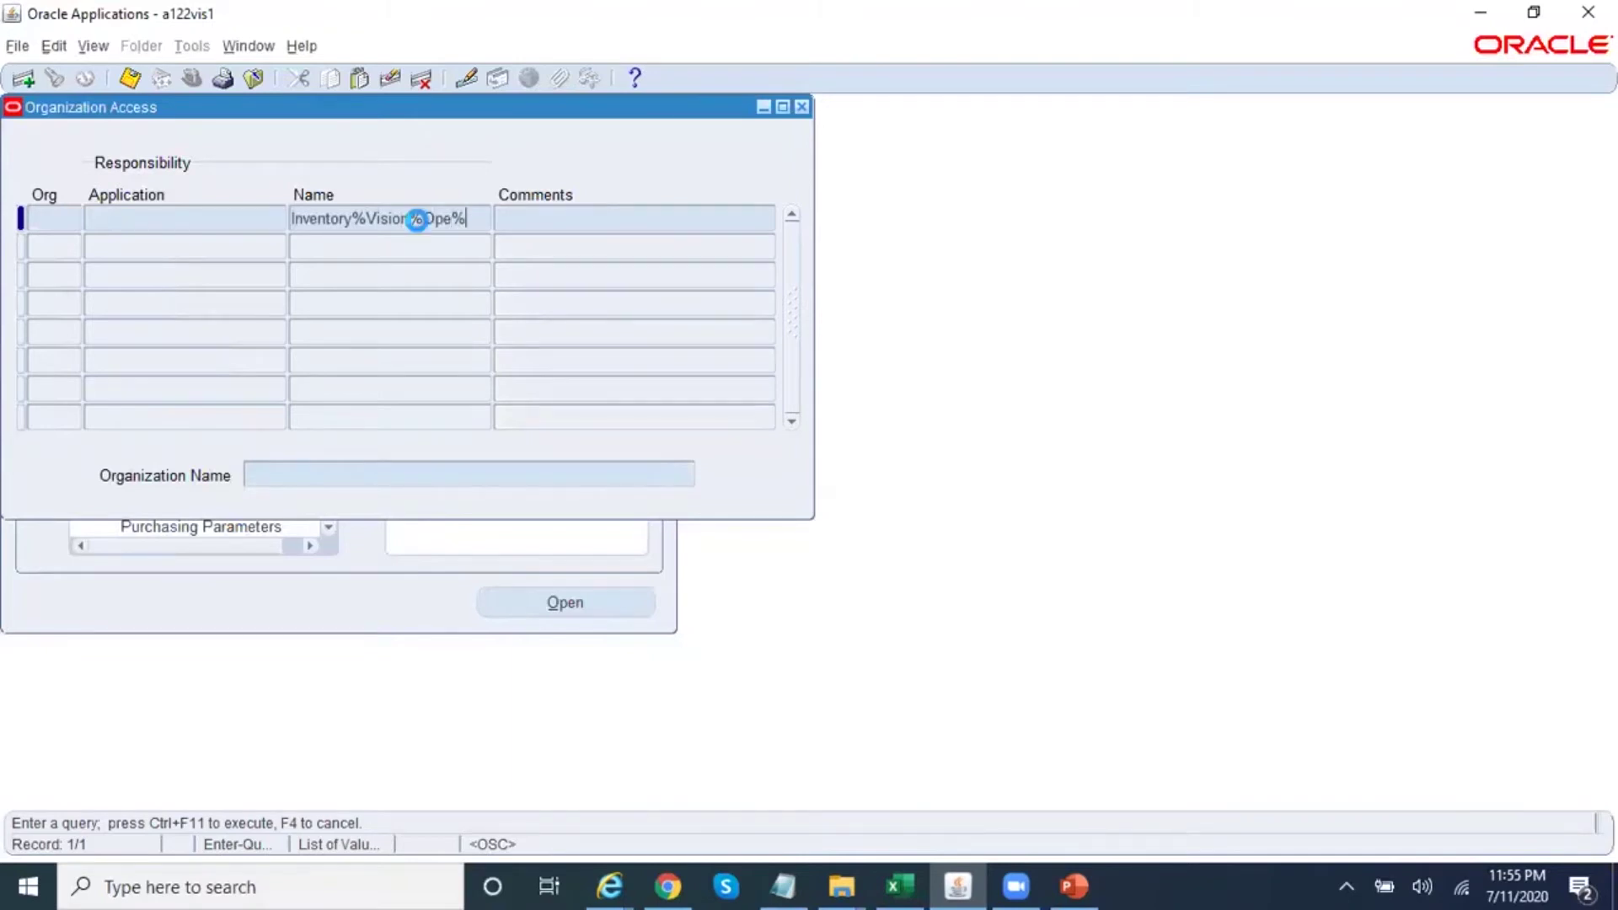
key("ctrl+F11")
key("Tab")
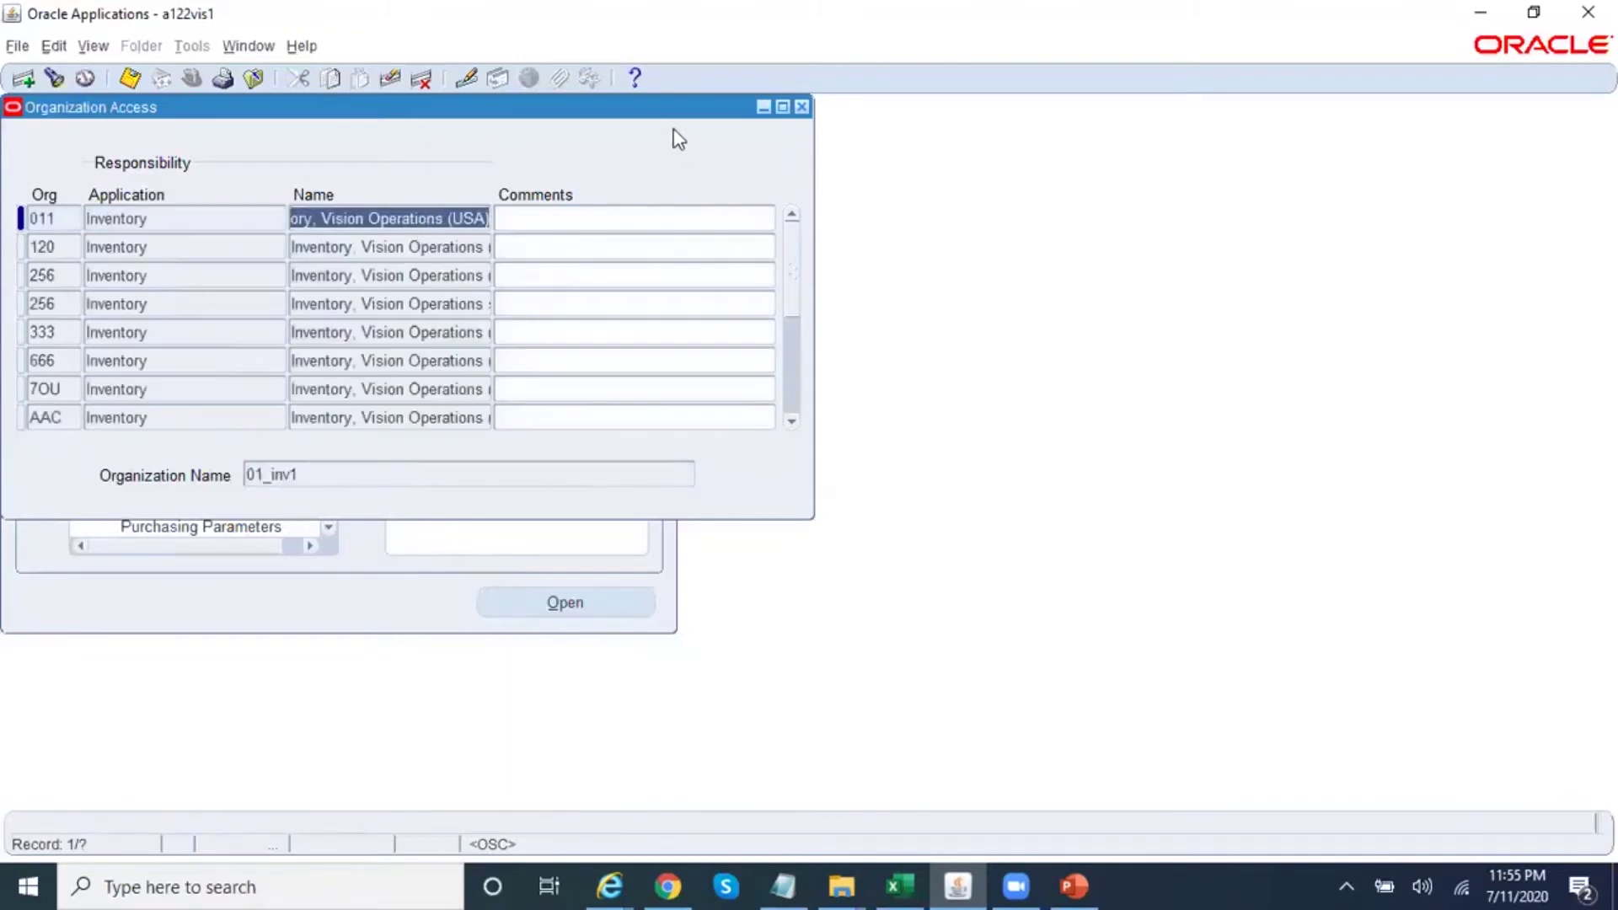
- Review the returned access records, checking which organizations are assigned to the Inventory, Vision Operations responsibility
left_click_drag(664, 110, 1035, 156)
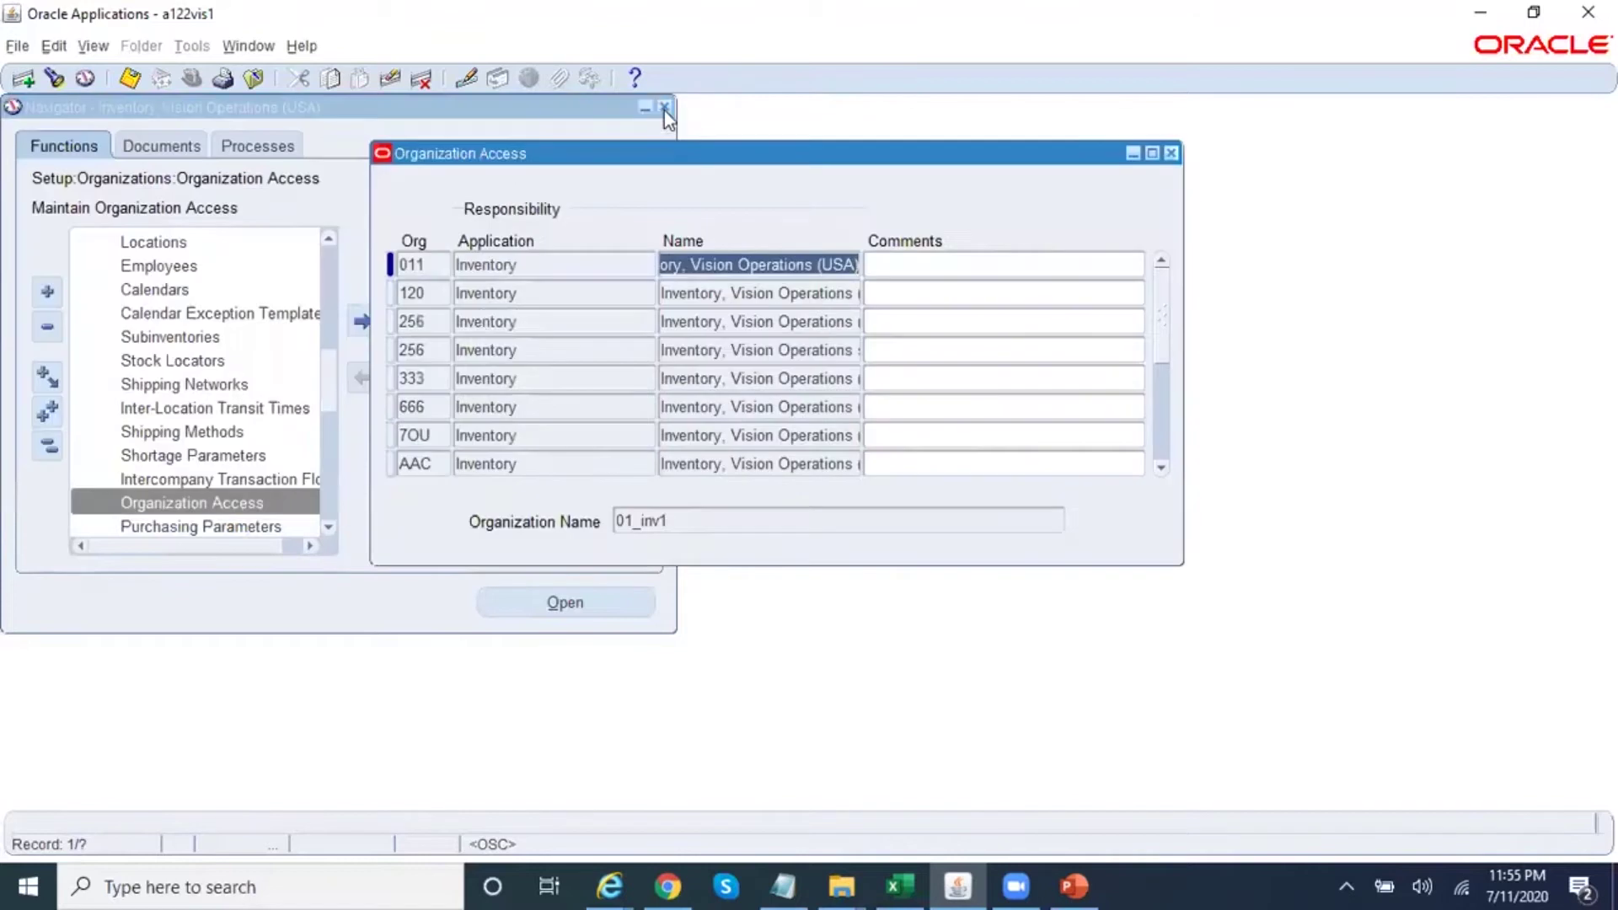
left_click(421, 293)
left_click(431, 321)
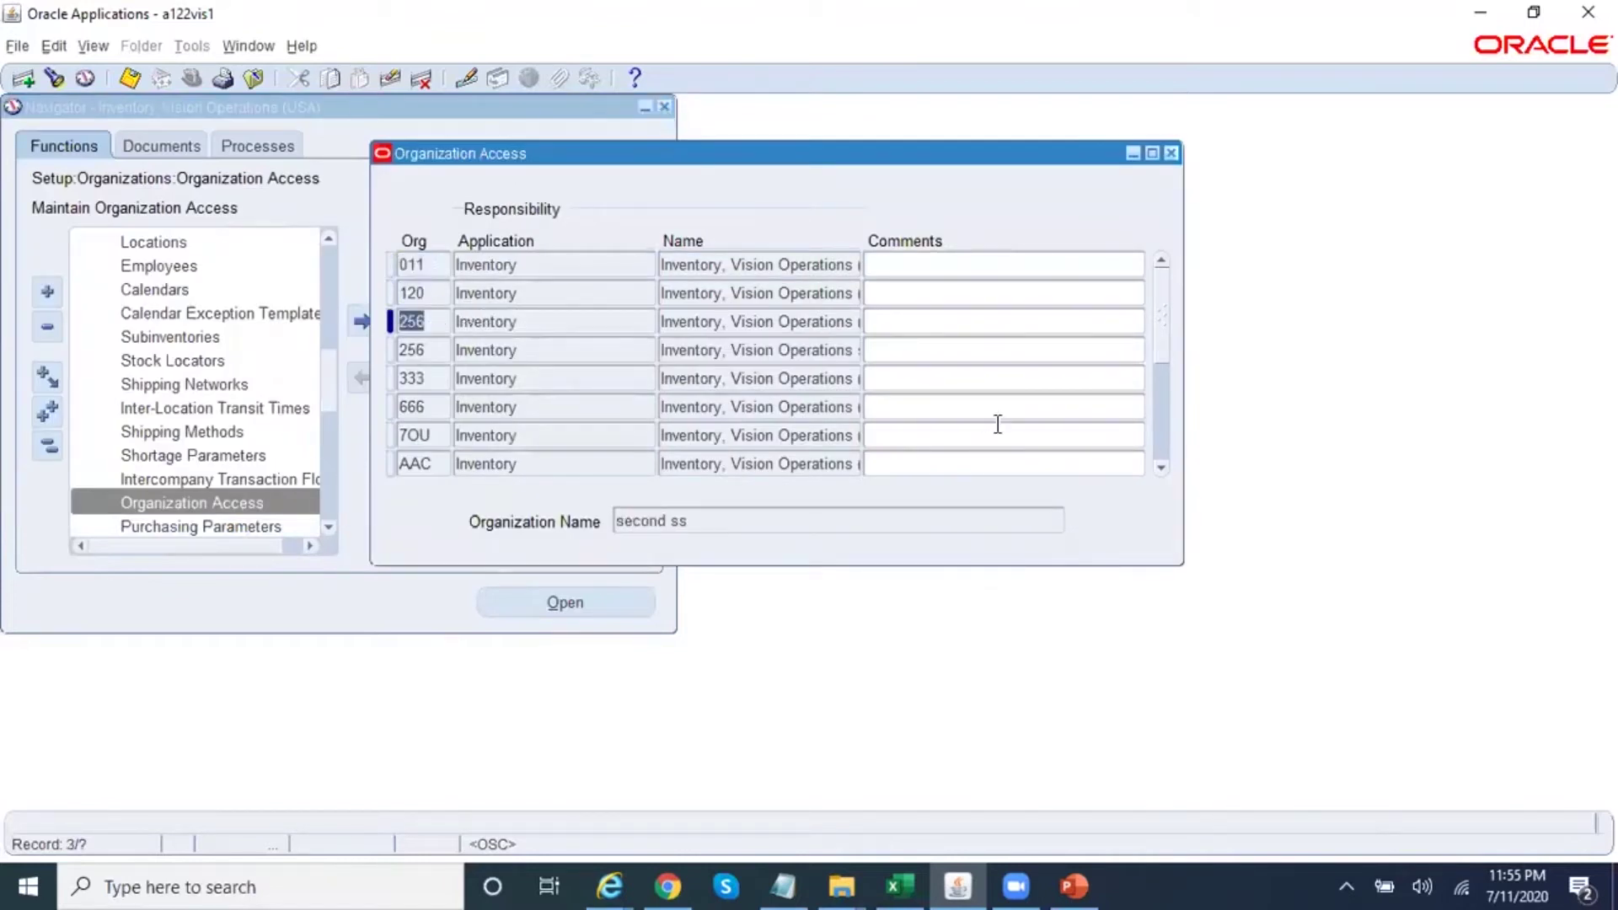
left_click(1161, 444)
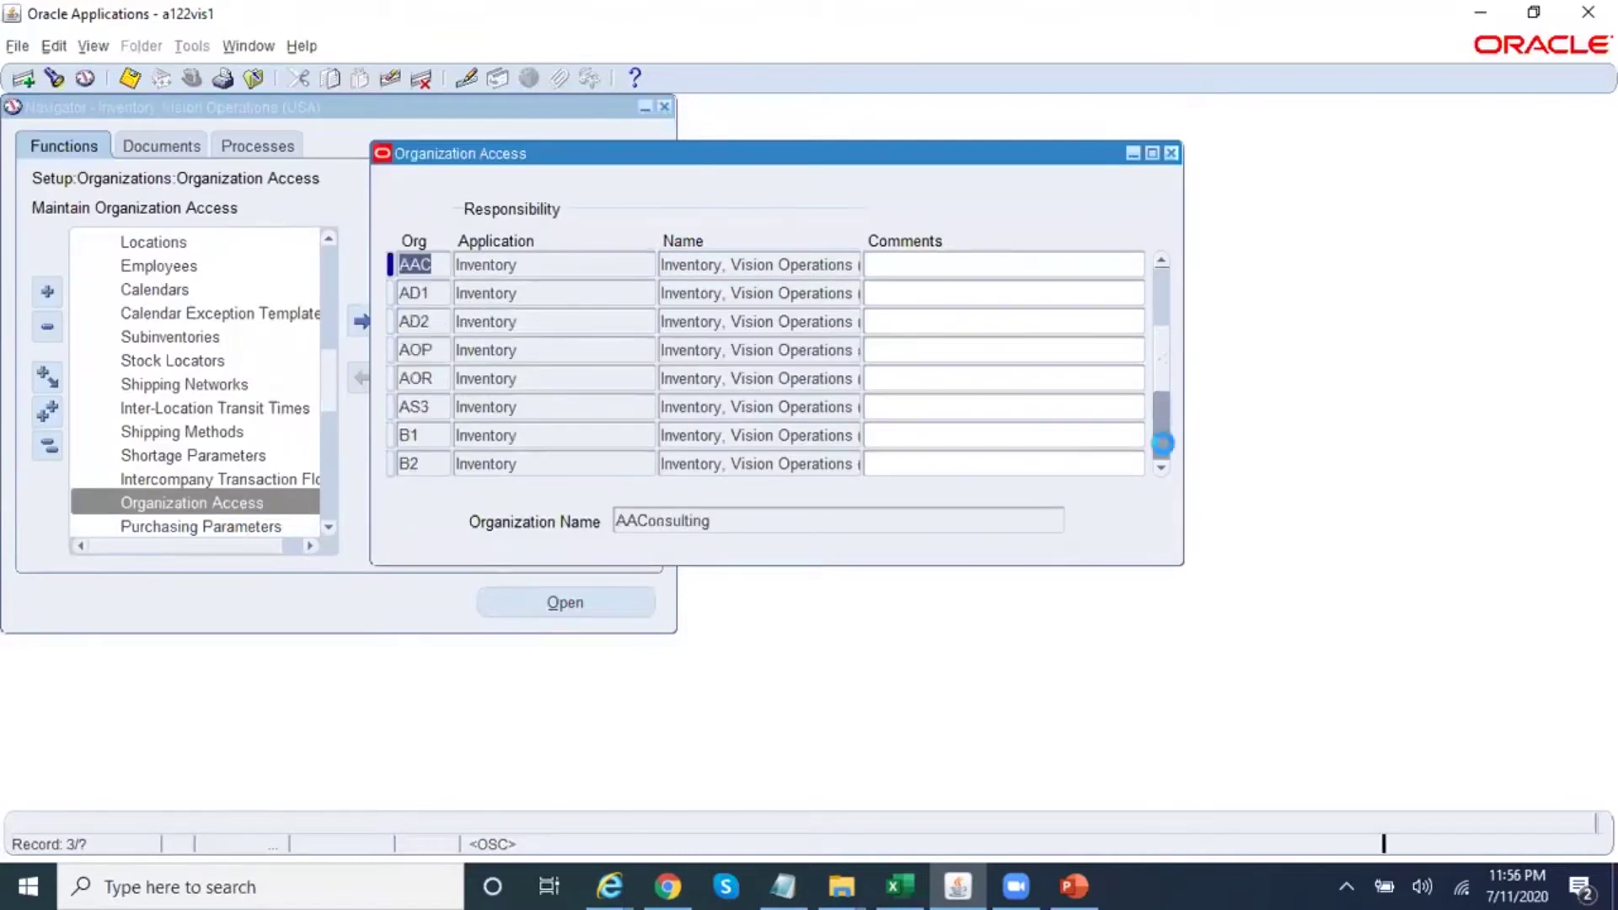
left_click(747, 378)
left_click(833, 410)
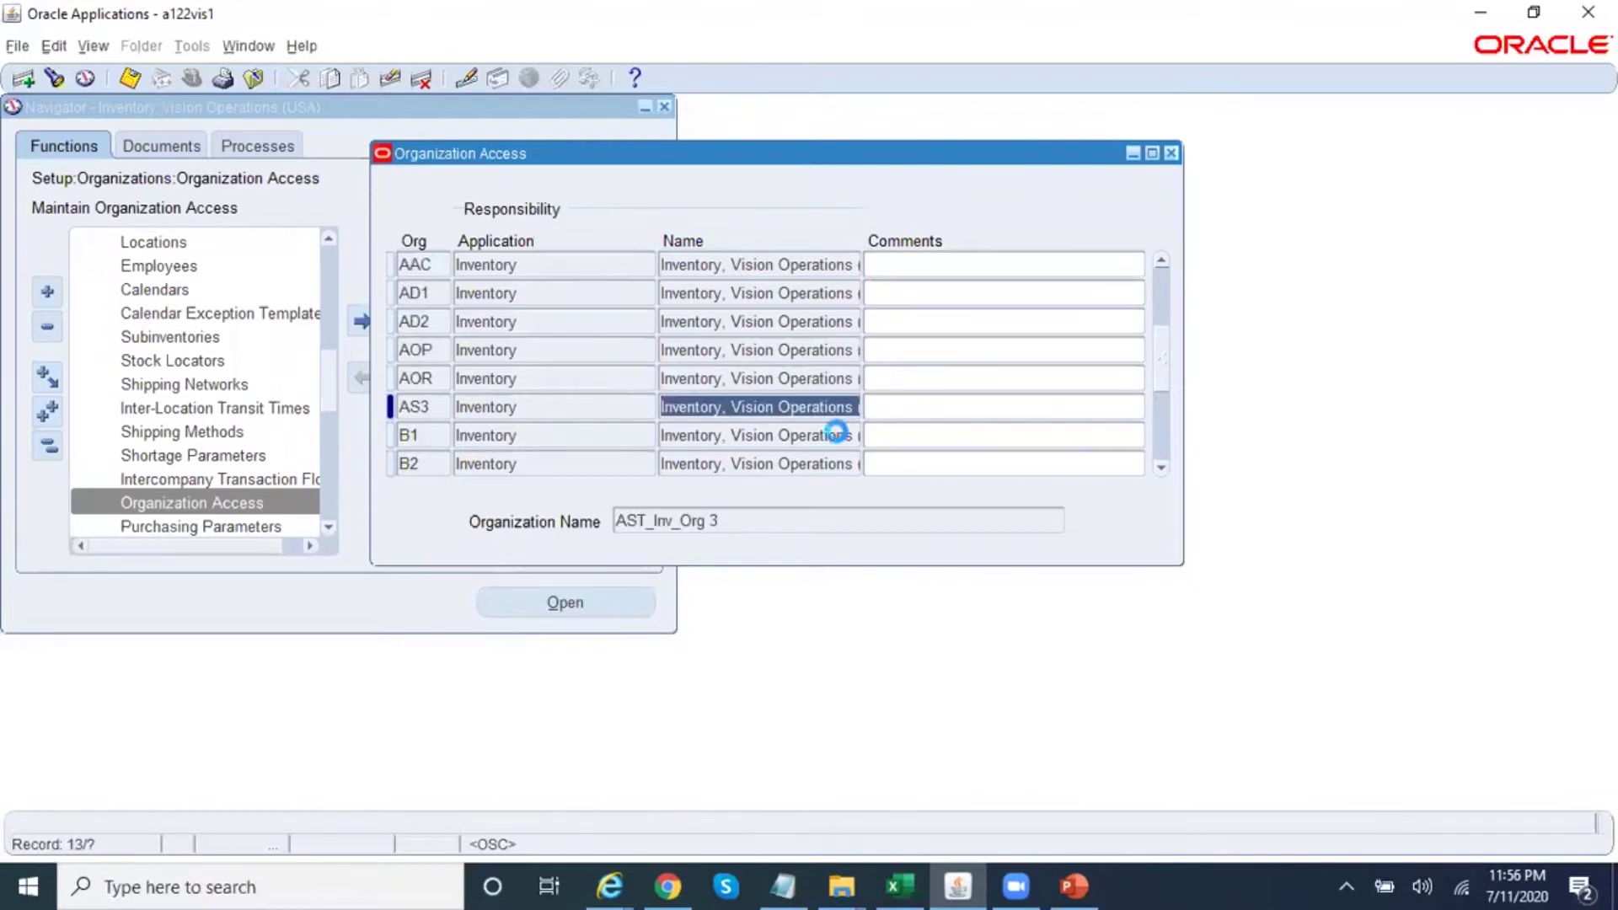
left_click(840, 434)
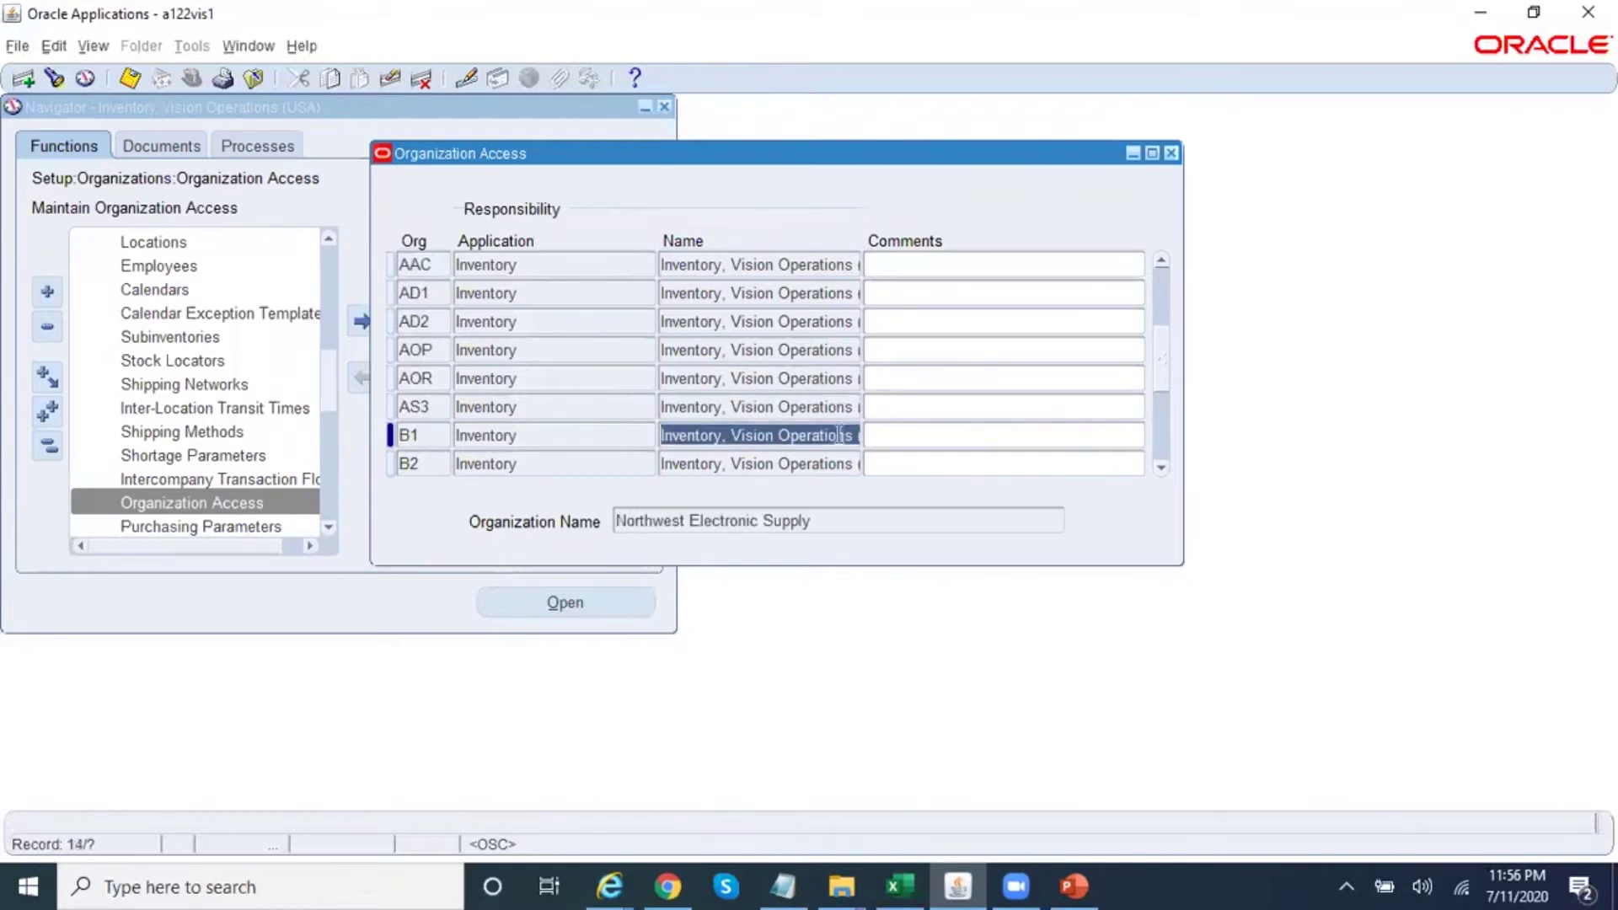
left_click(1168, 440)
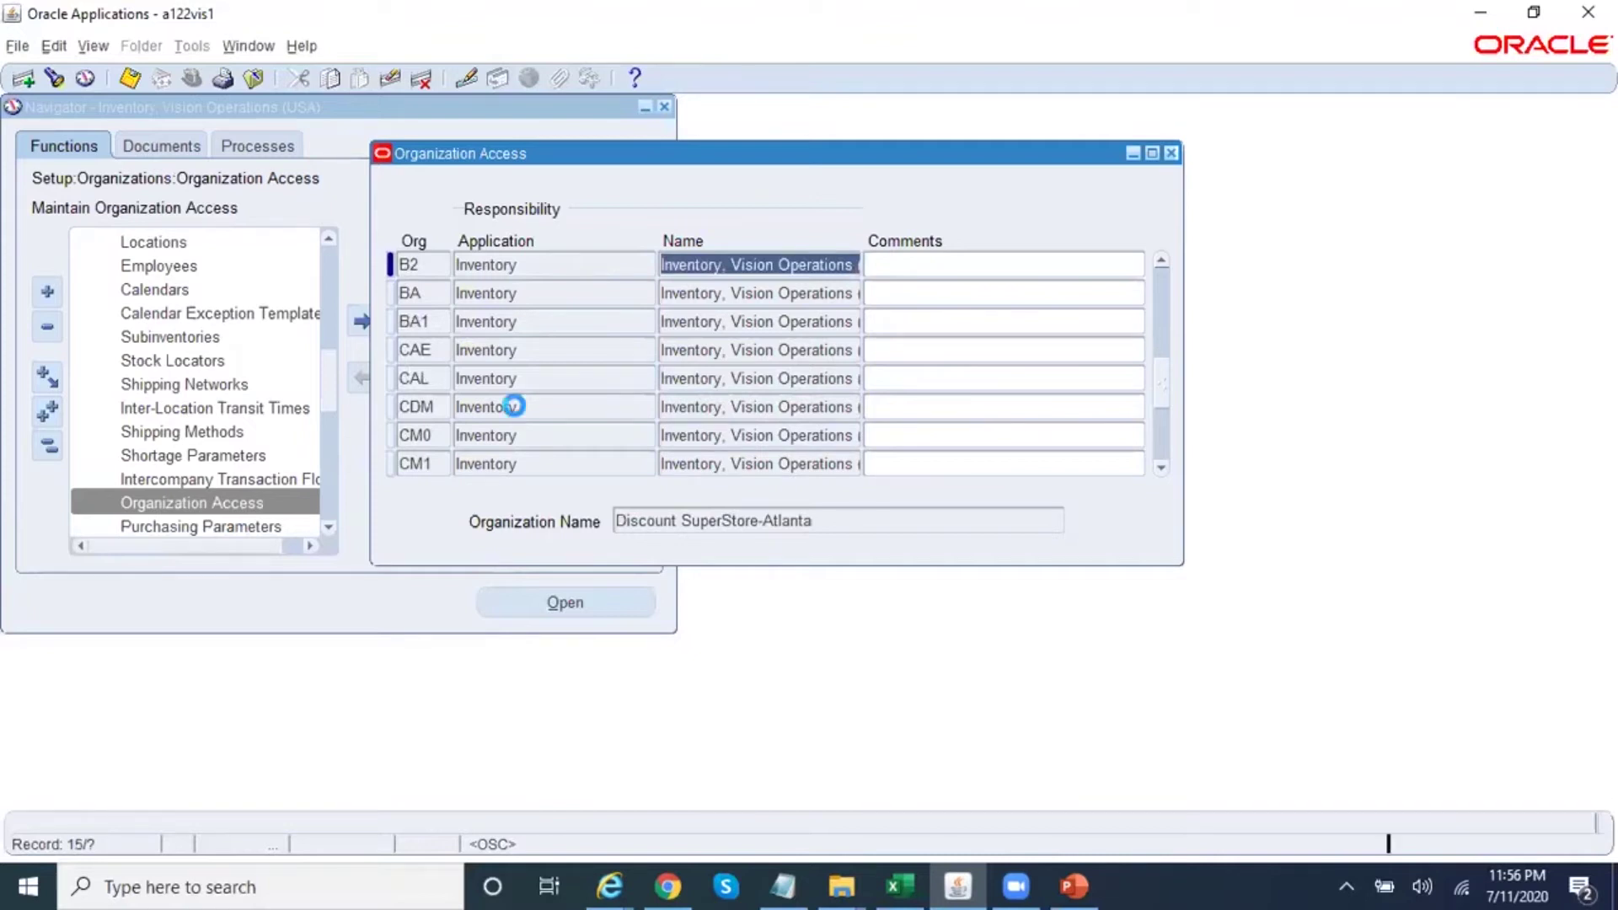
- Query the access records for organization M1 with responsibility names matching Inventory%Vision%Ope%
key("F11")
type("M1")
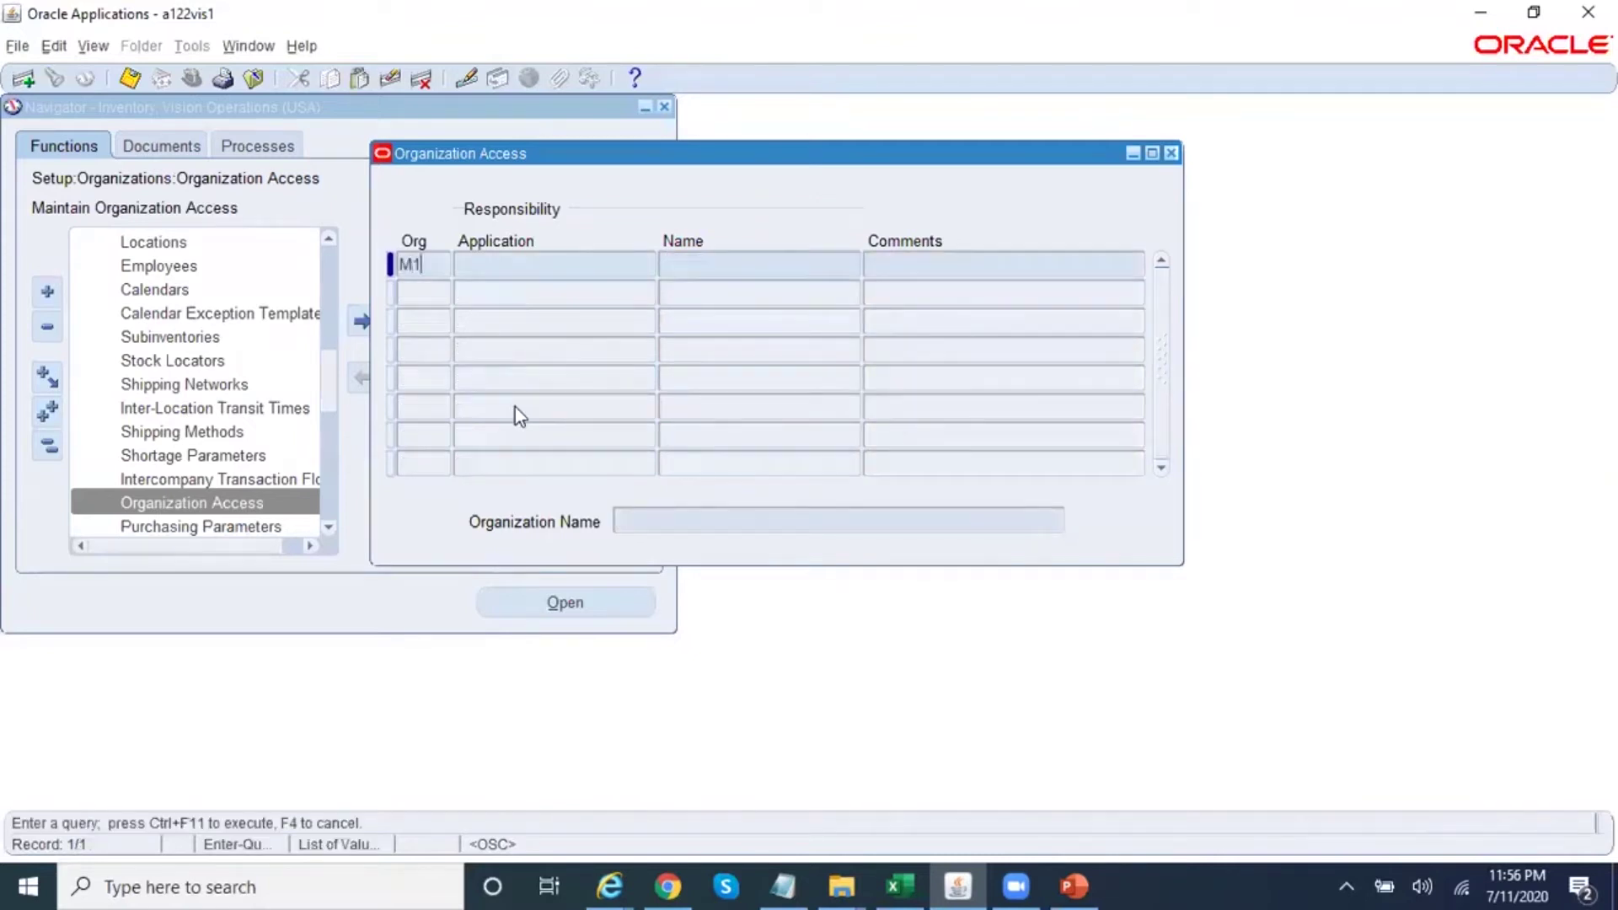
left_click(711, 264)
type("Inventory%Vision%Ope%")
key("ctrl+F11")
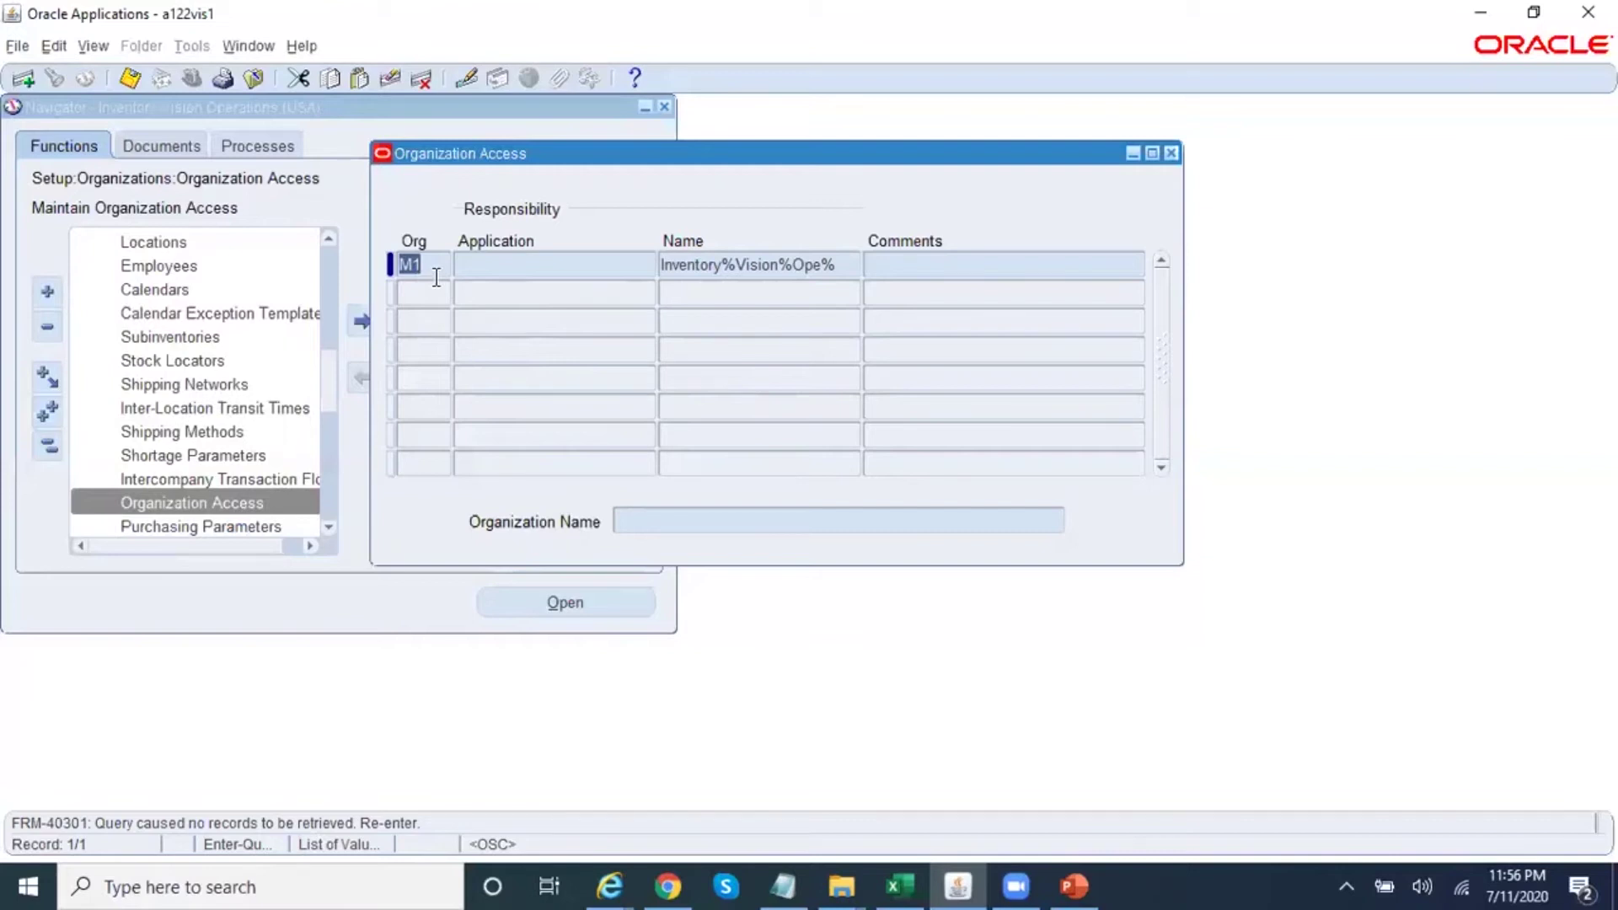
- Clear the query criteria and close the Organization Access form
left_click_drag(913, 160, 906, 235)
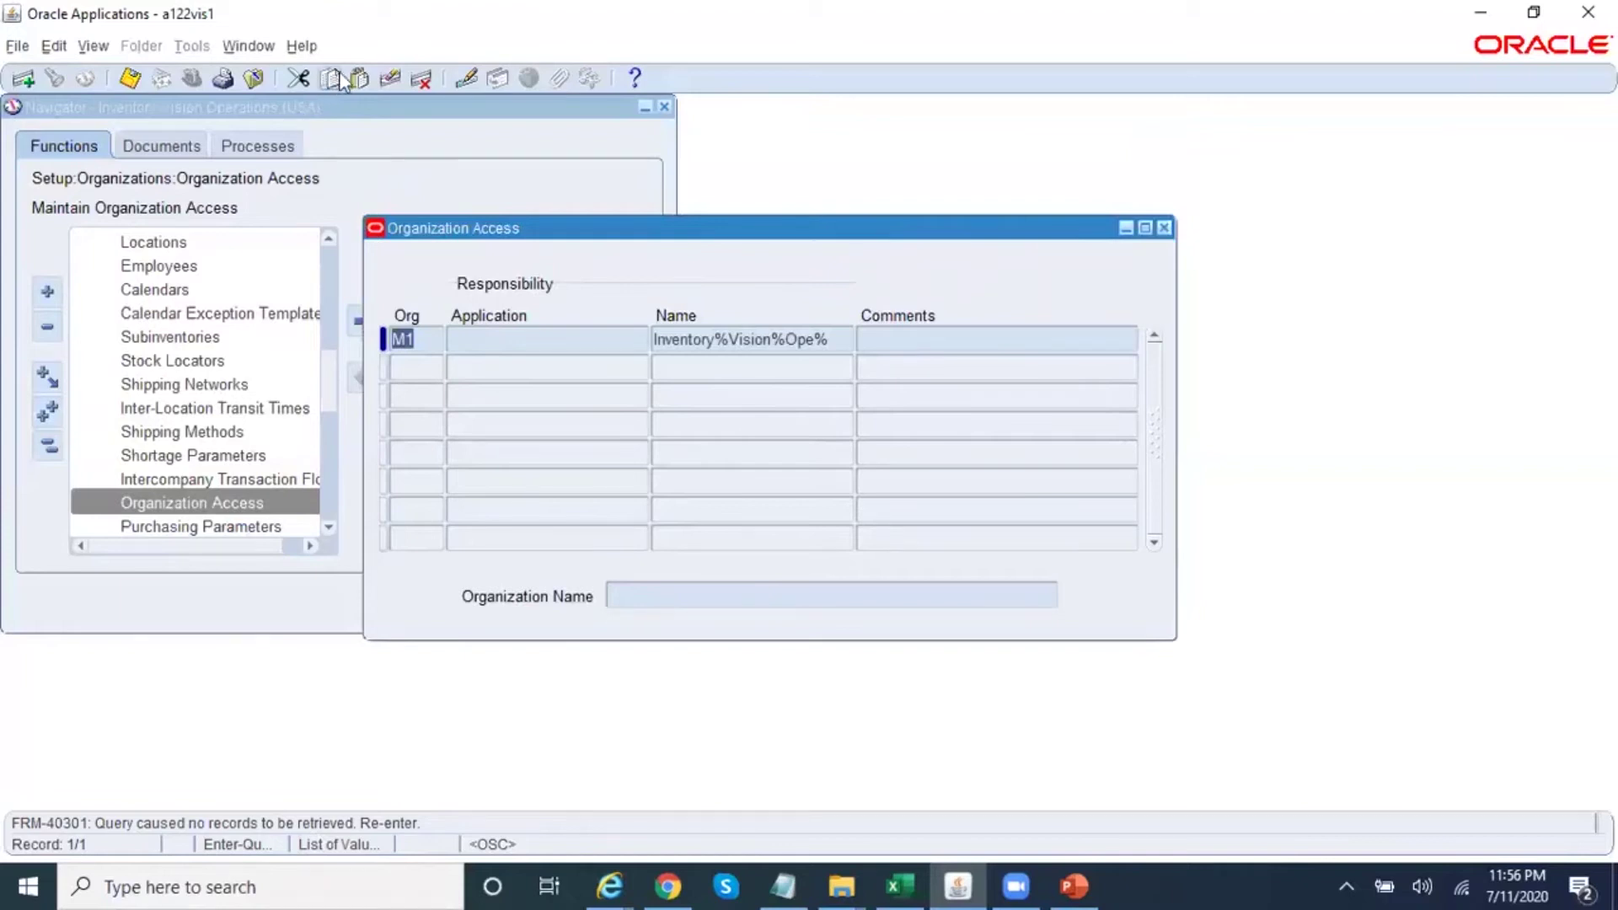
left_click(53, 46)
mouse_move(122, 228)
left_click(172, 221)
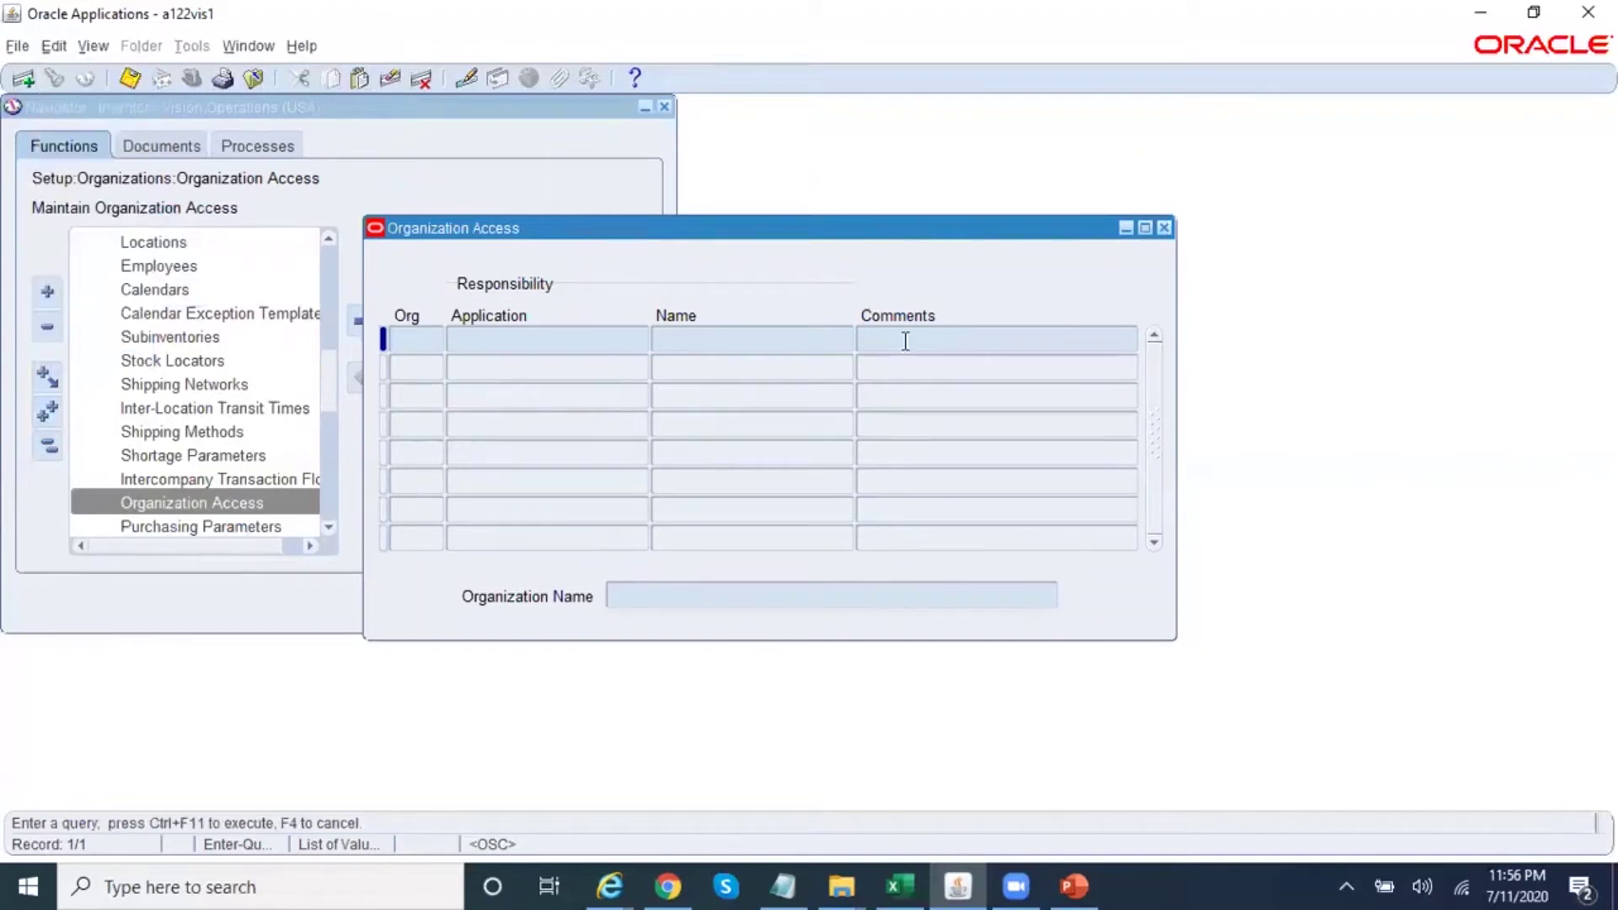
key("F4")
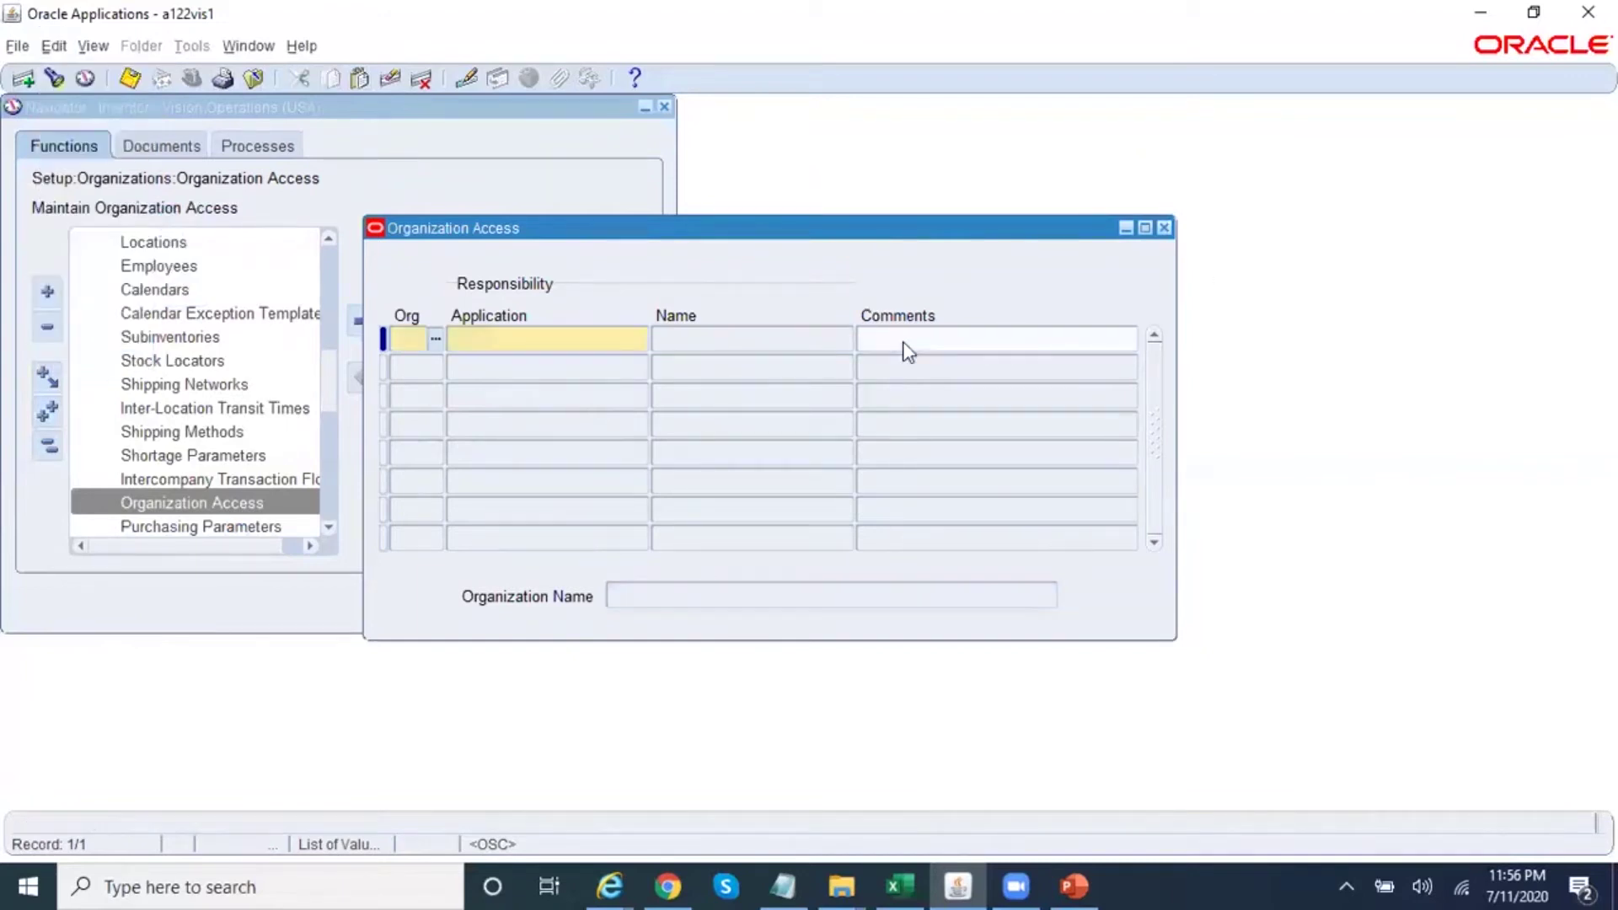
left_click(1165, 229)
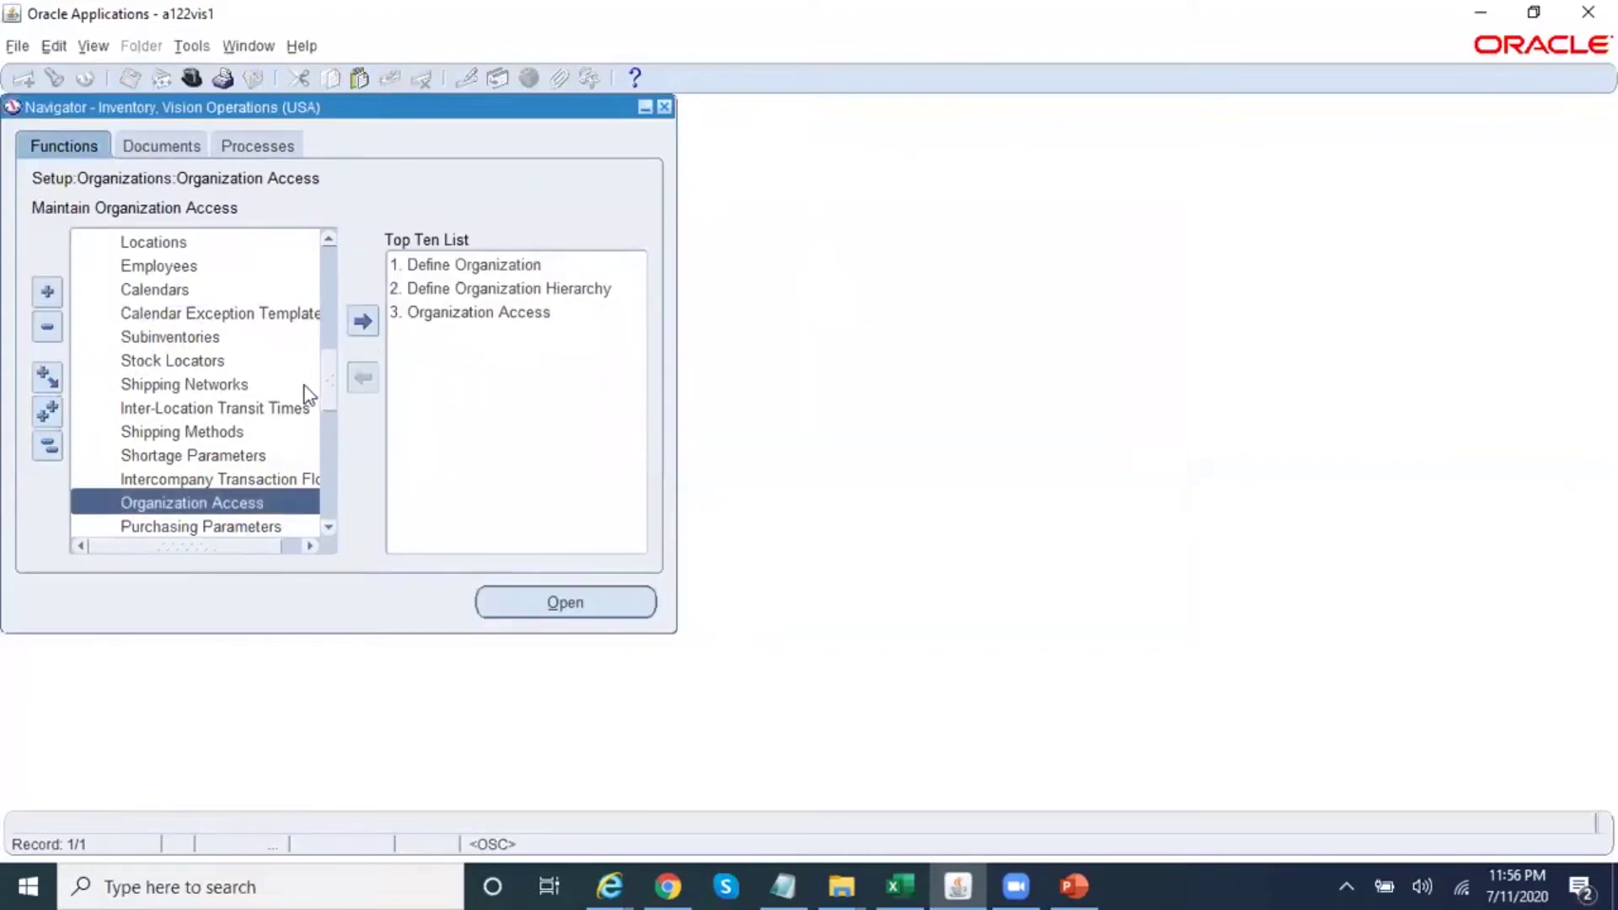
- Open Receipts under Transactions, Receiving to check which organization its Find Expected Receipts window uses, and close it
scroll(332, 380, "up", 3)
left_click_drag(336, 381, 335, 245)
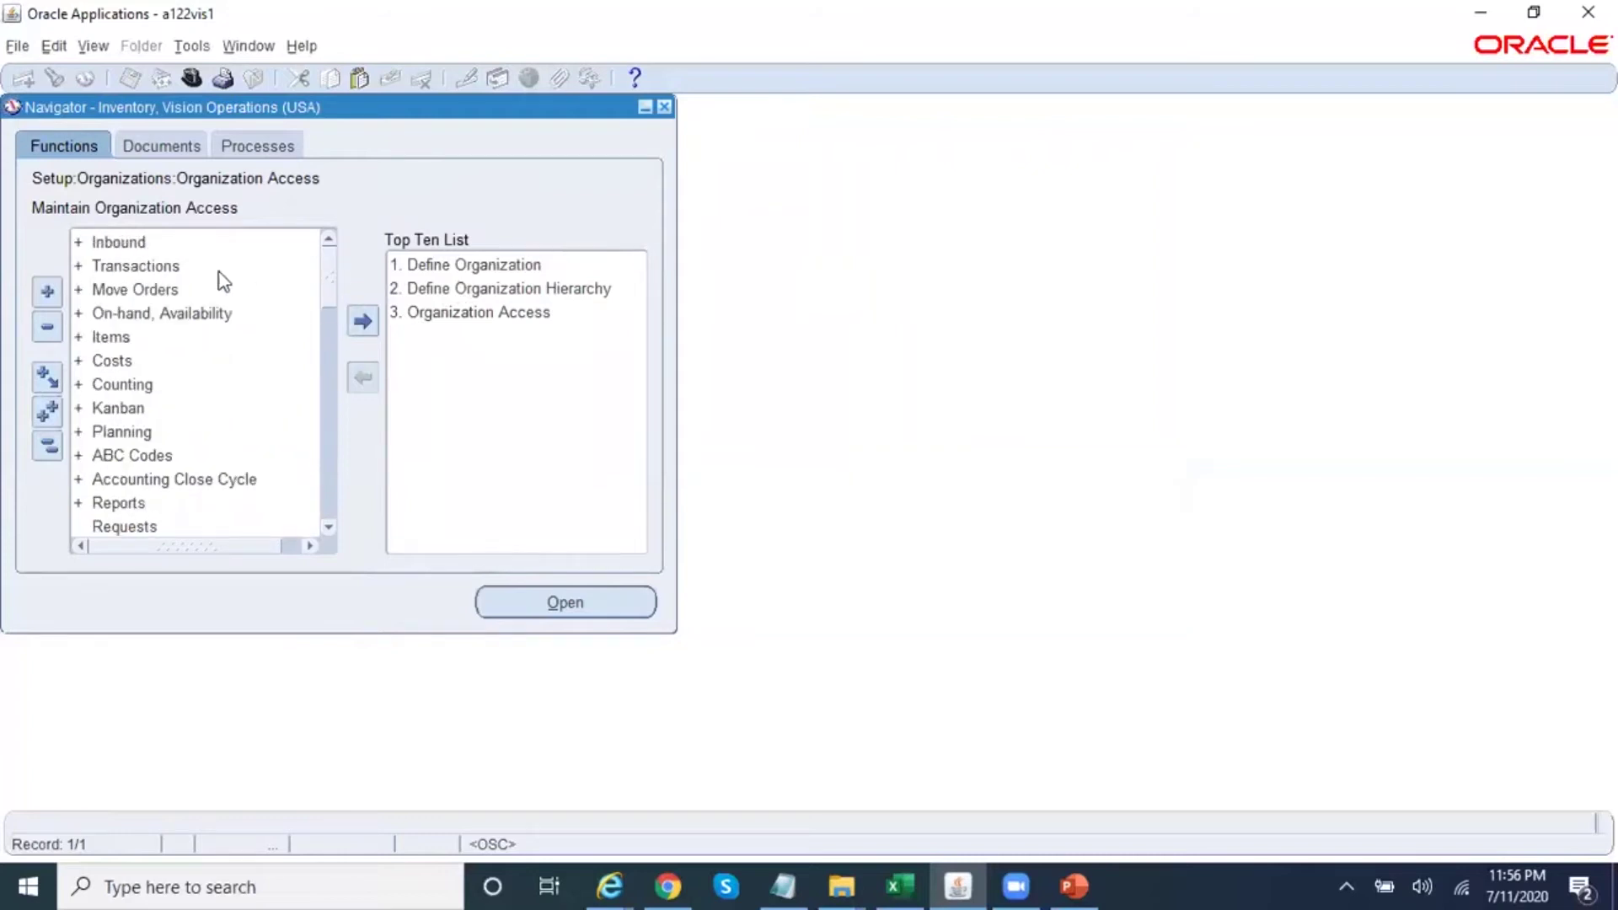
double_click(192, 266)
double_click(195, 290)
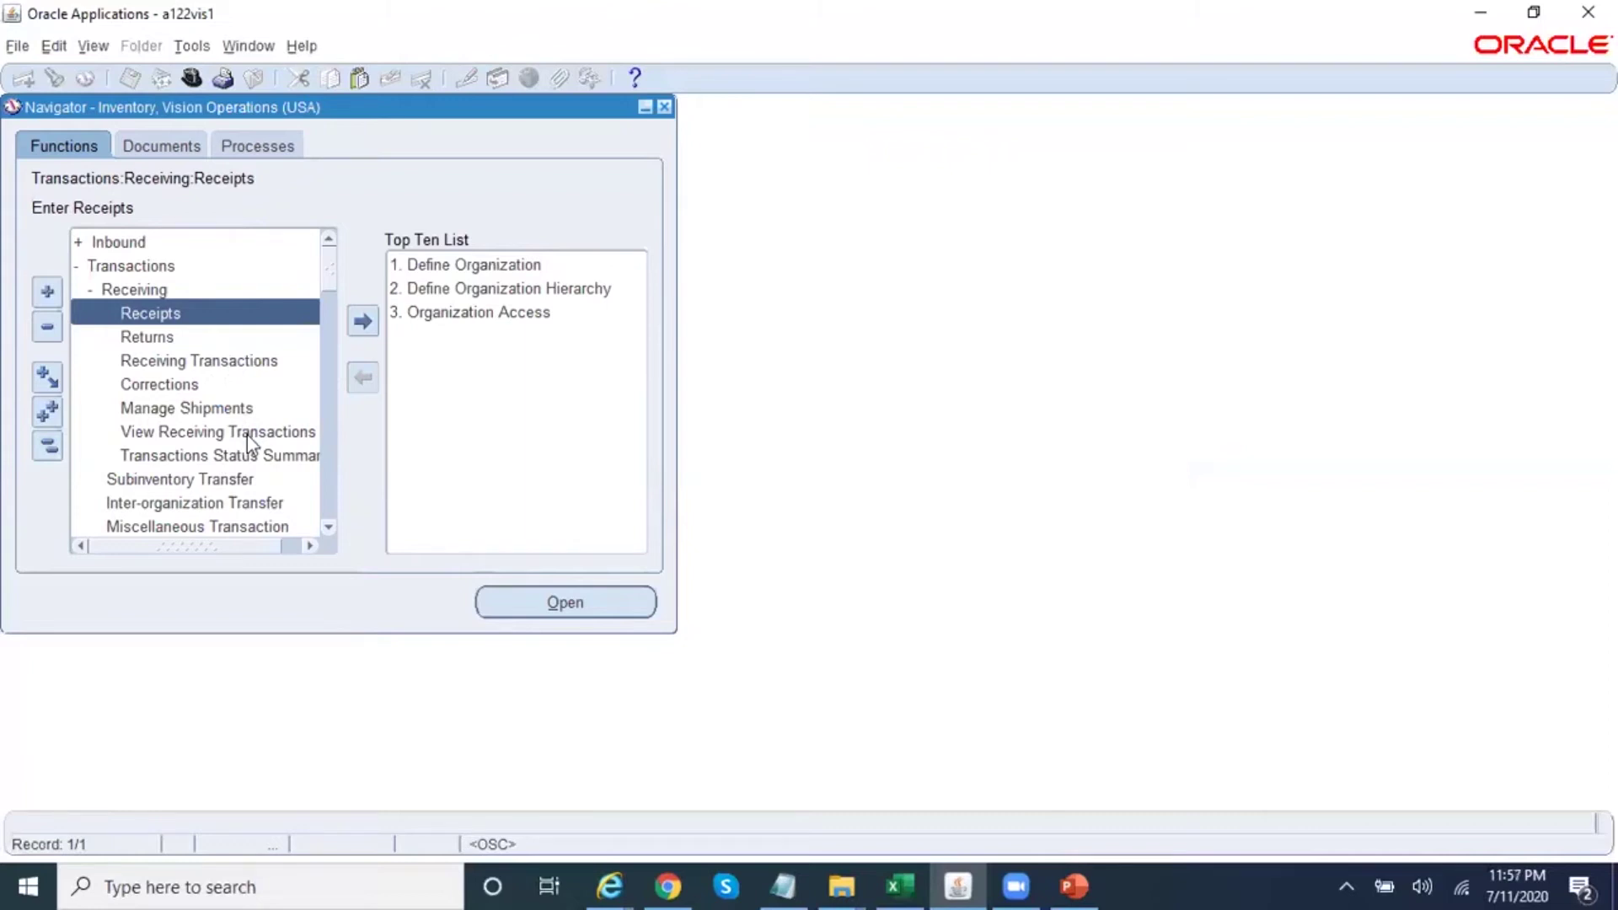
double_click(210, 312)
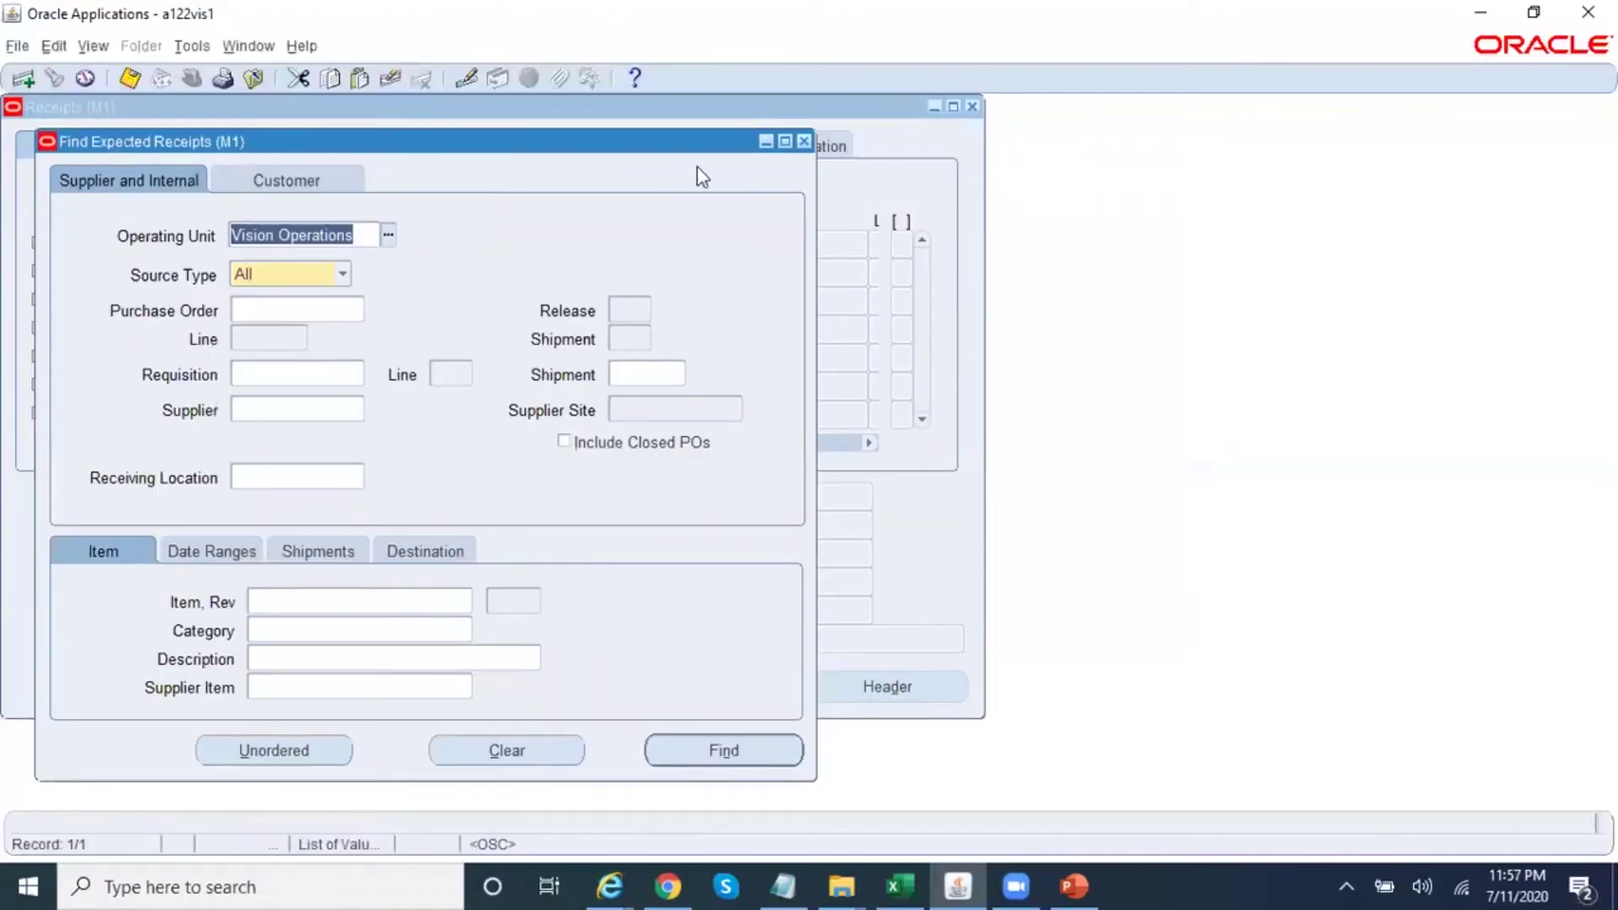
key("F4")
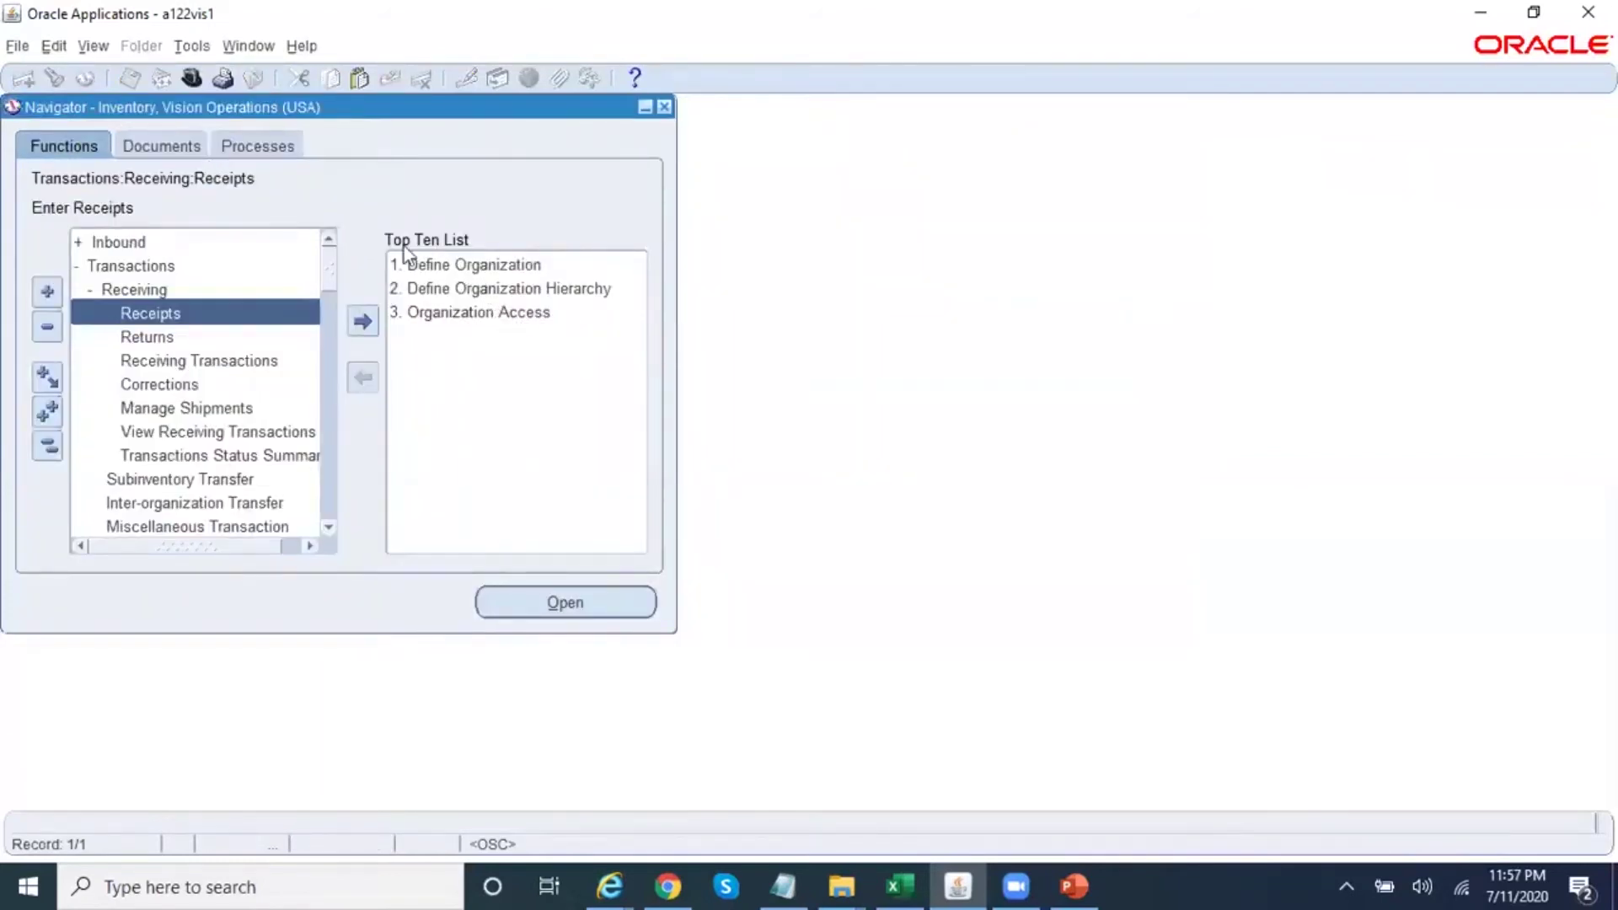
- Reselect the Inventory, Vision Operations (USA) responsibility after filtering the responsibility list by "in"
left_click(192, 80)
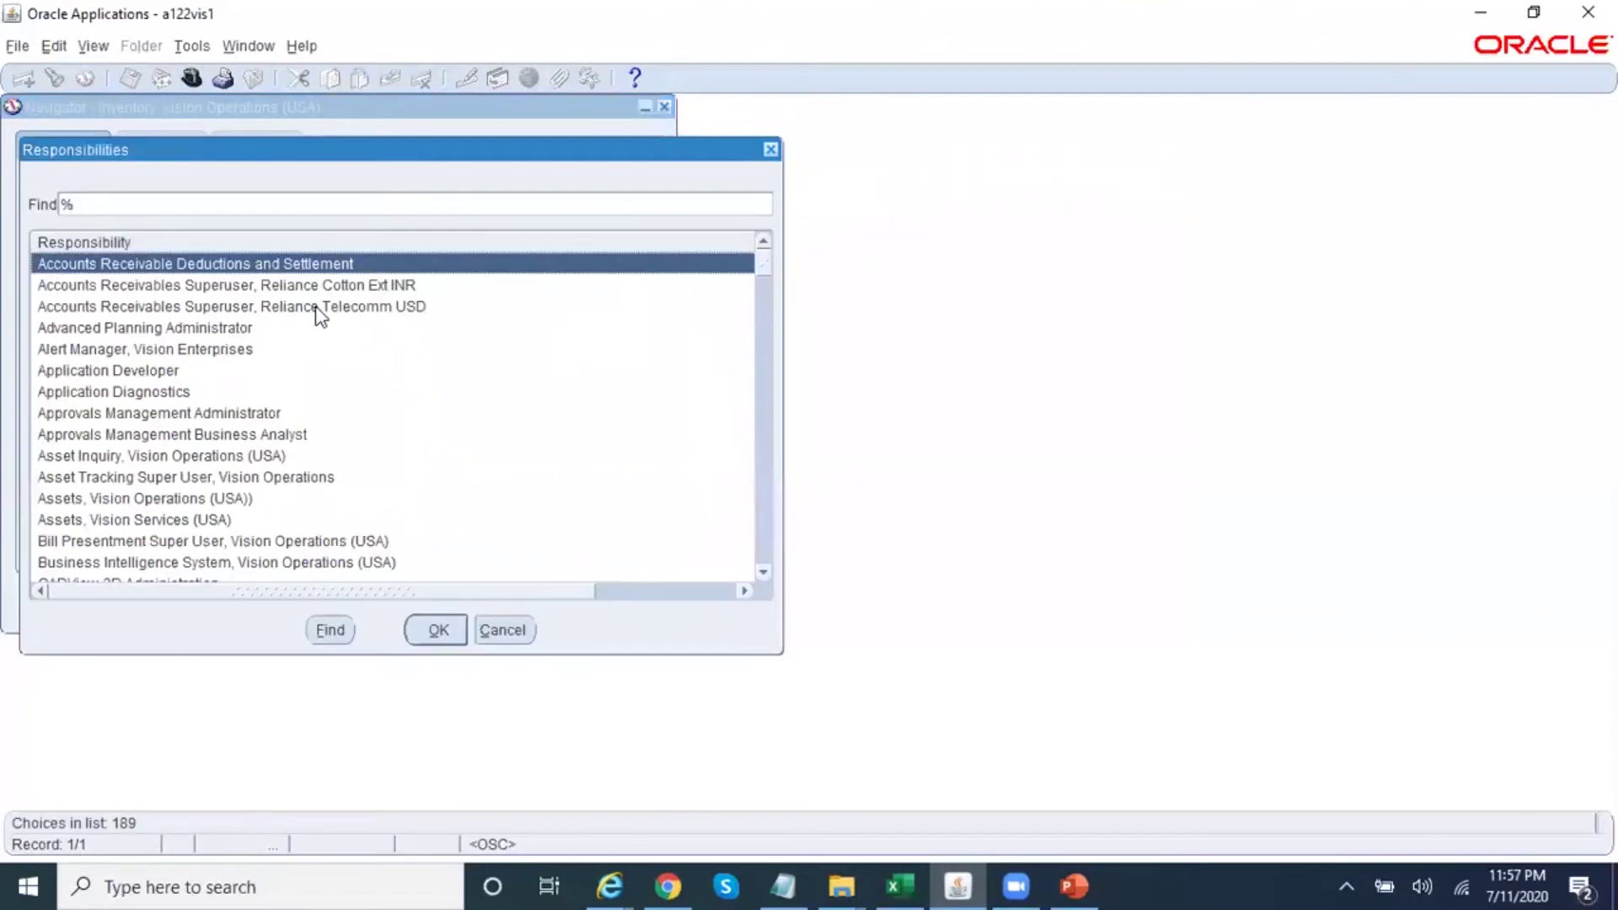
type("i")
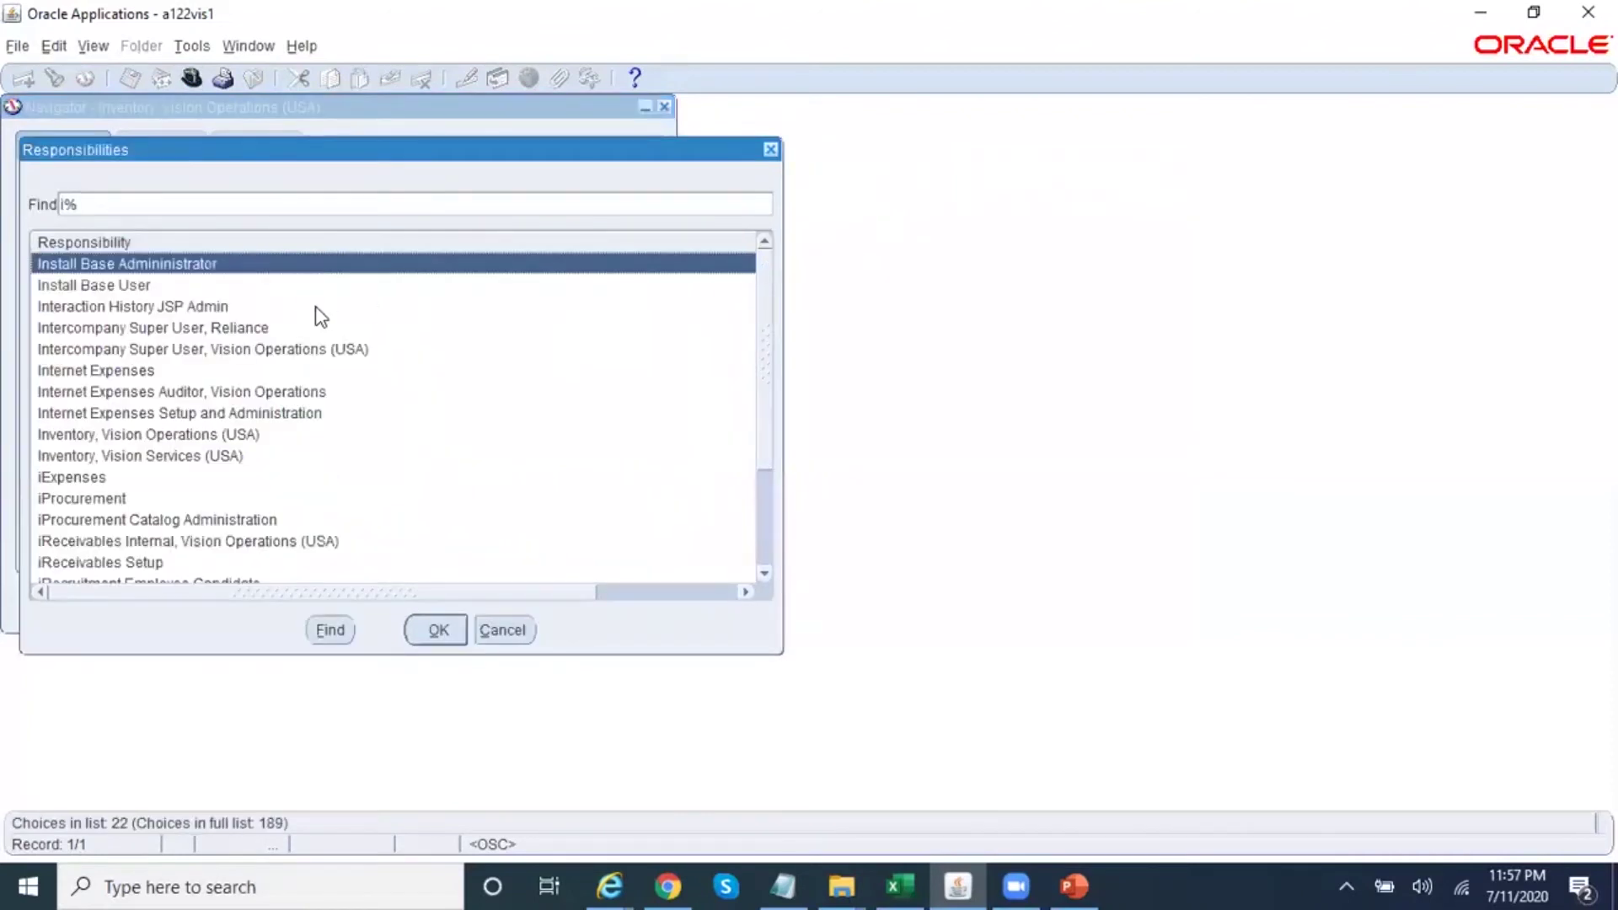
type("n")
key("Down")
key("Down")
key("Down")
key("Down")
key("Down")
key("Down")
key("Down")
key("Down")
key("Down")
key("Up")
key("Return")
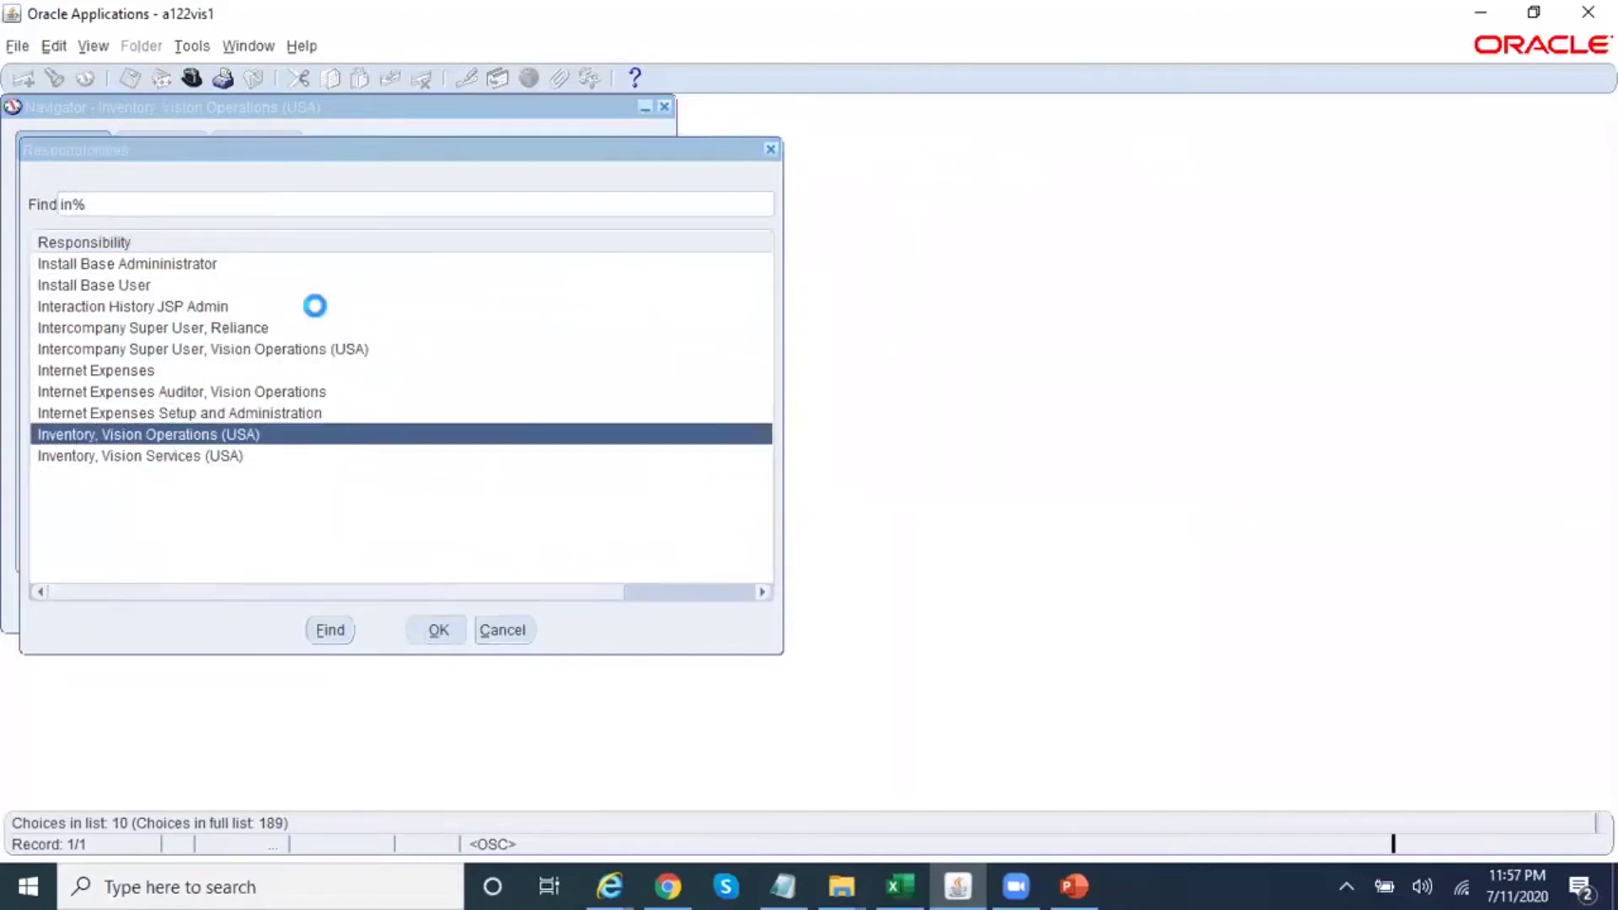
- Open the Receipts function under Transactions, Receiving to bring up the organization choices
left_click(179, 263)
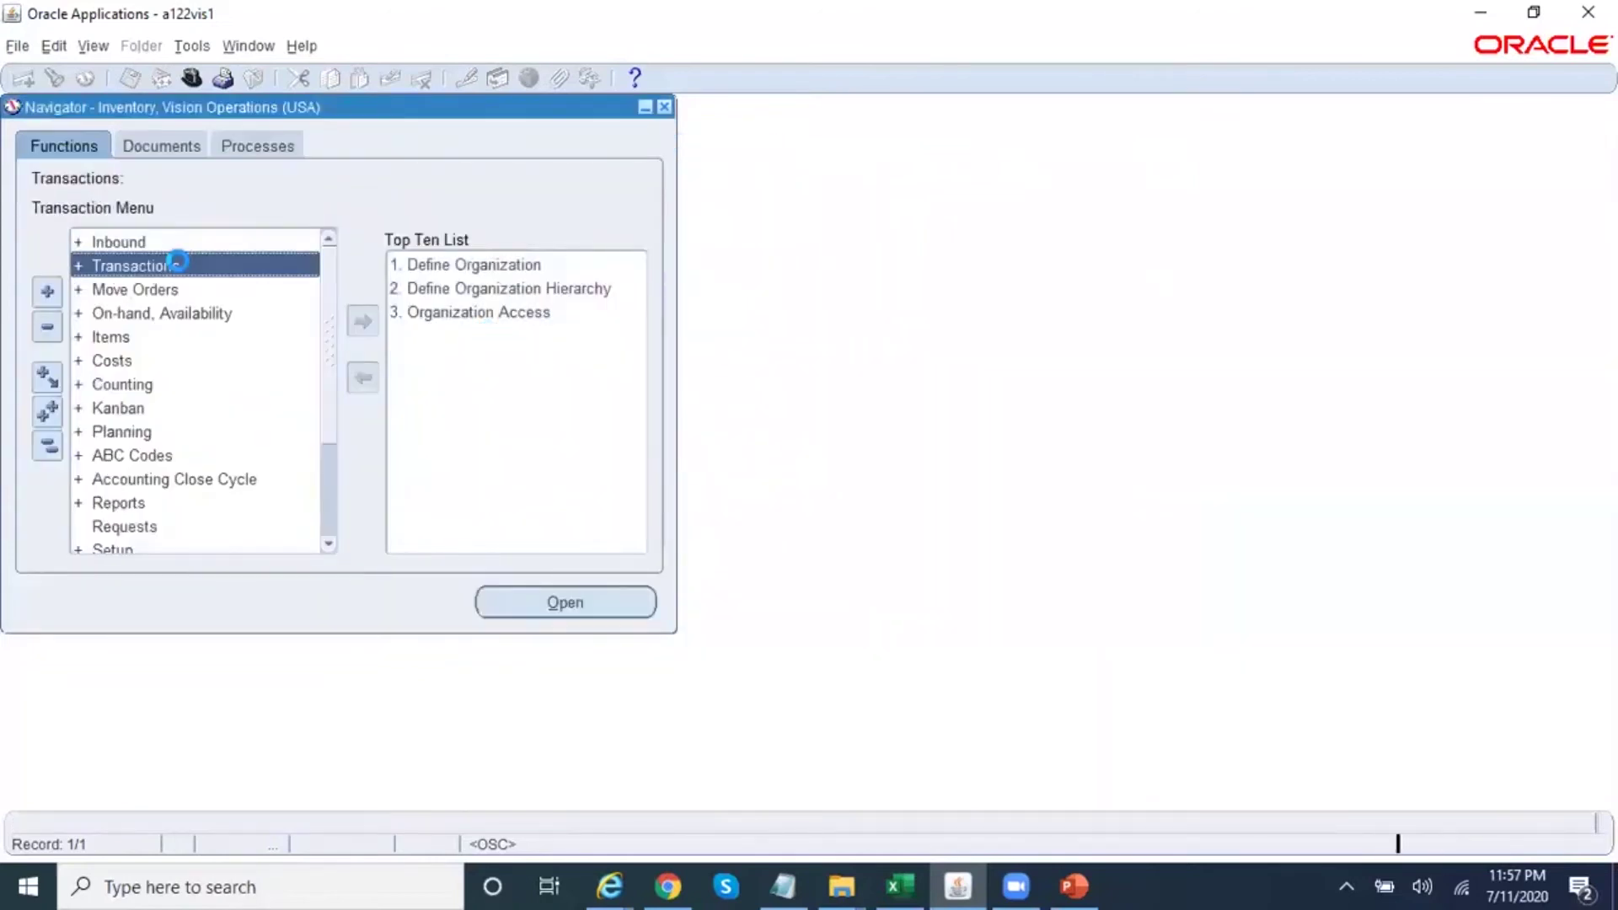
double_click(217, 291)
double_click(226, 310)
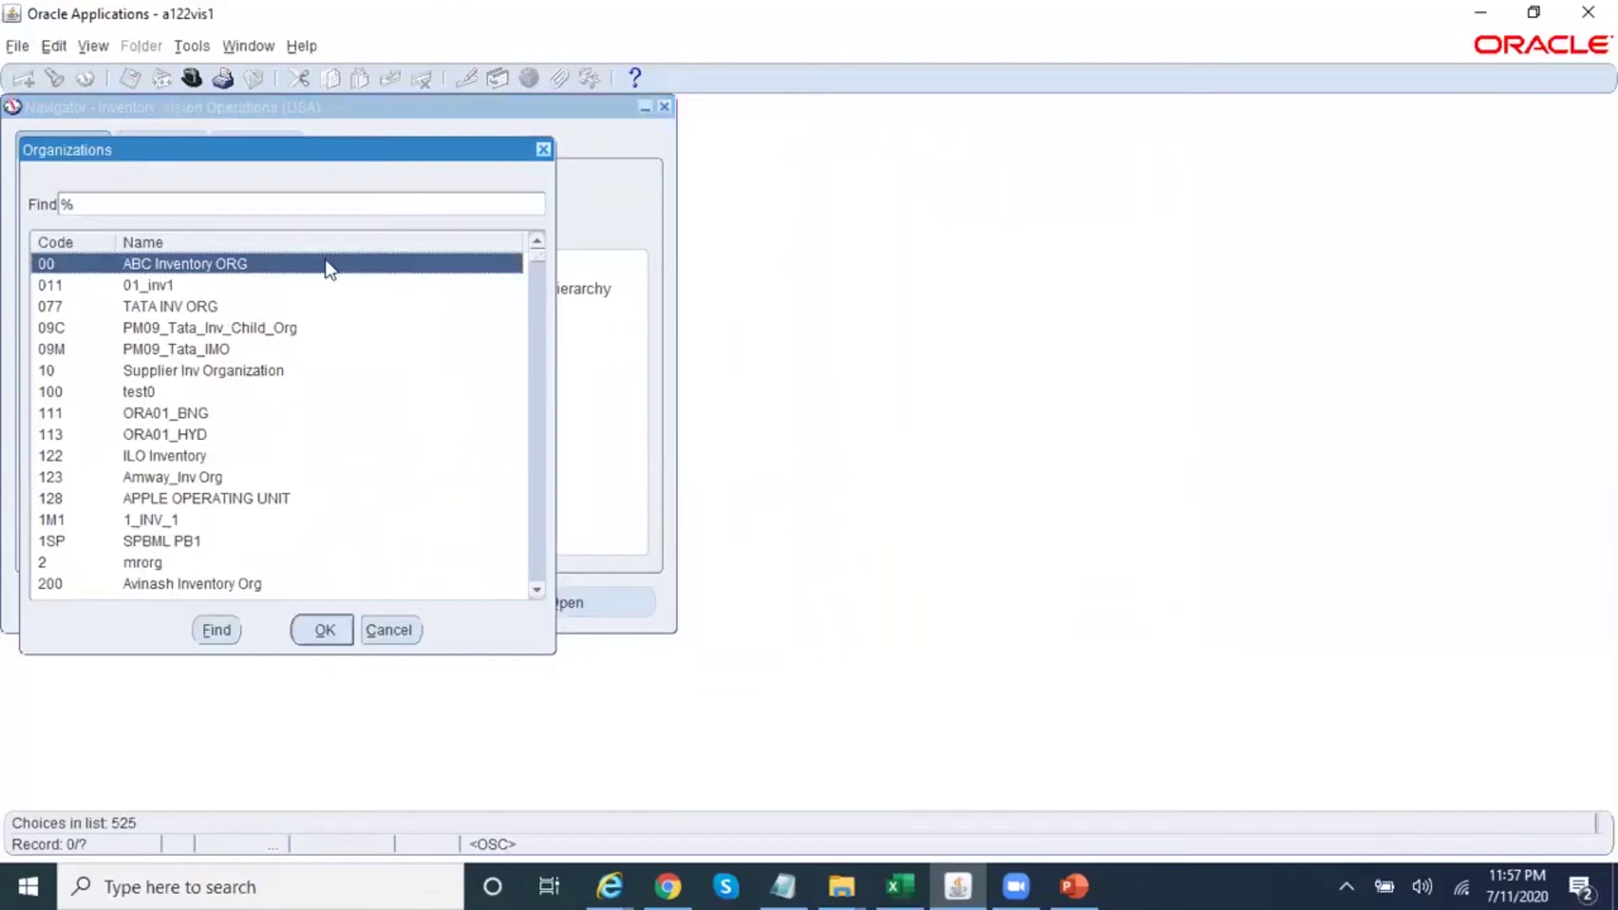
- Filter the organization choices to those matching m1%
left_click_drag(320, 156, 430, 151)
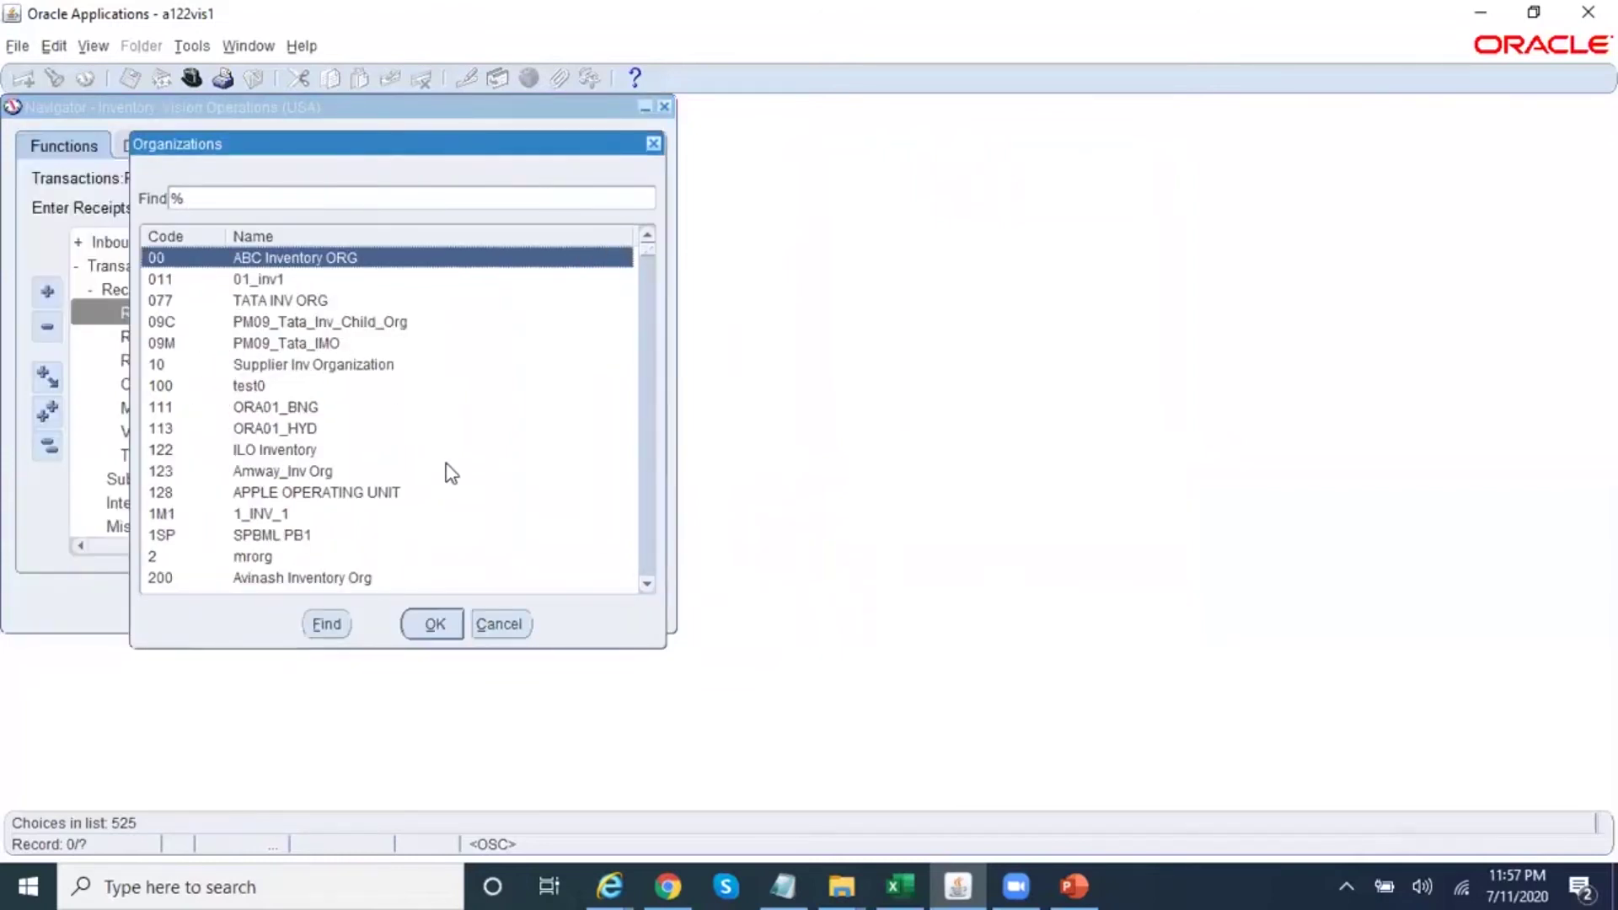
type("m")
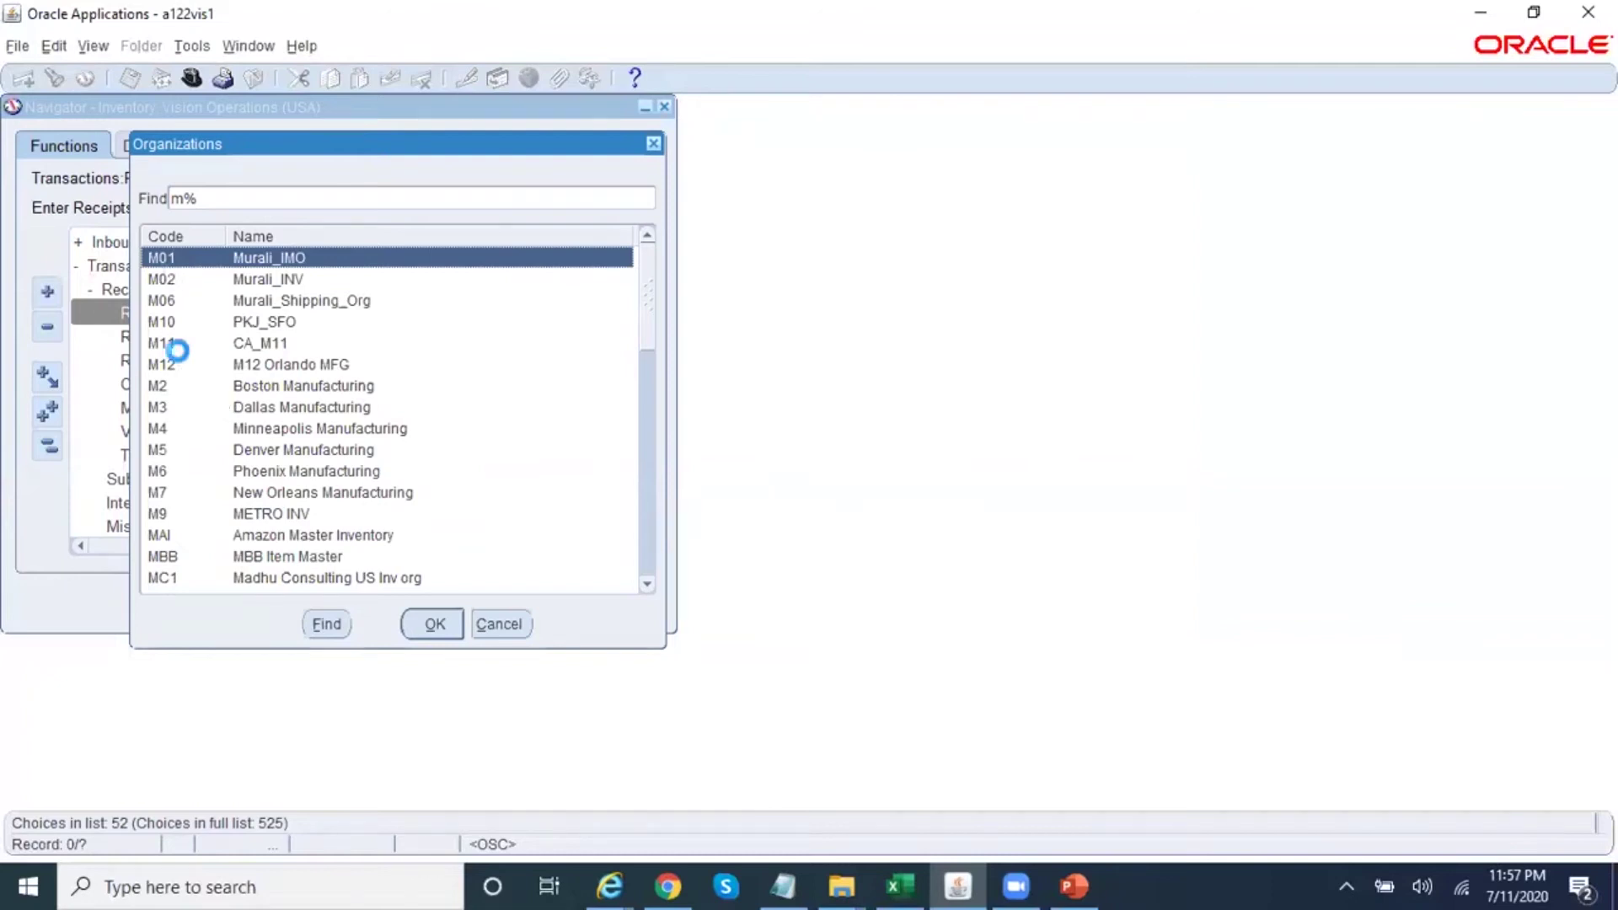
type("1")
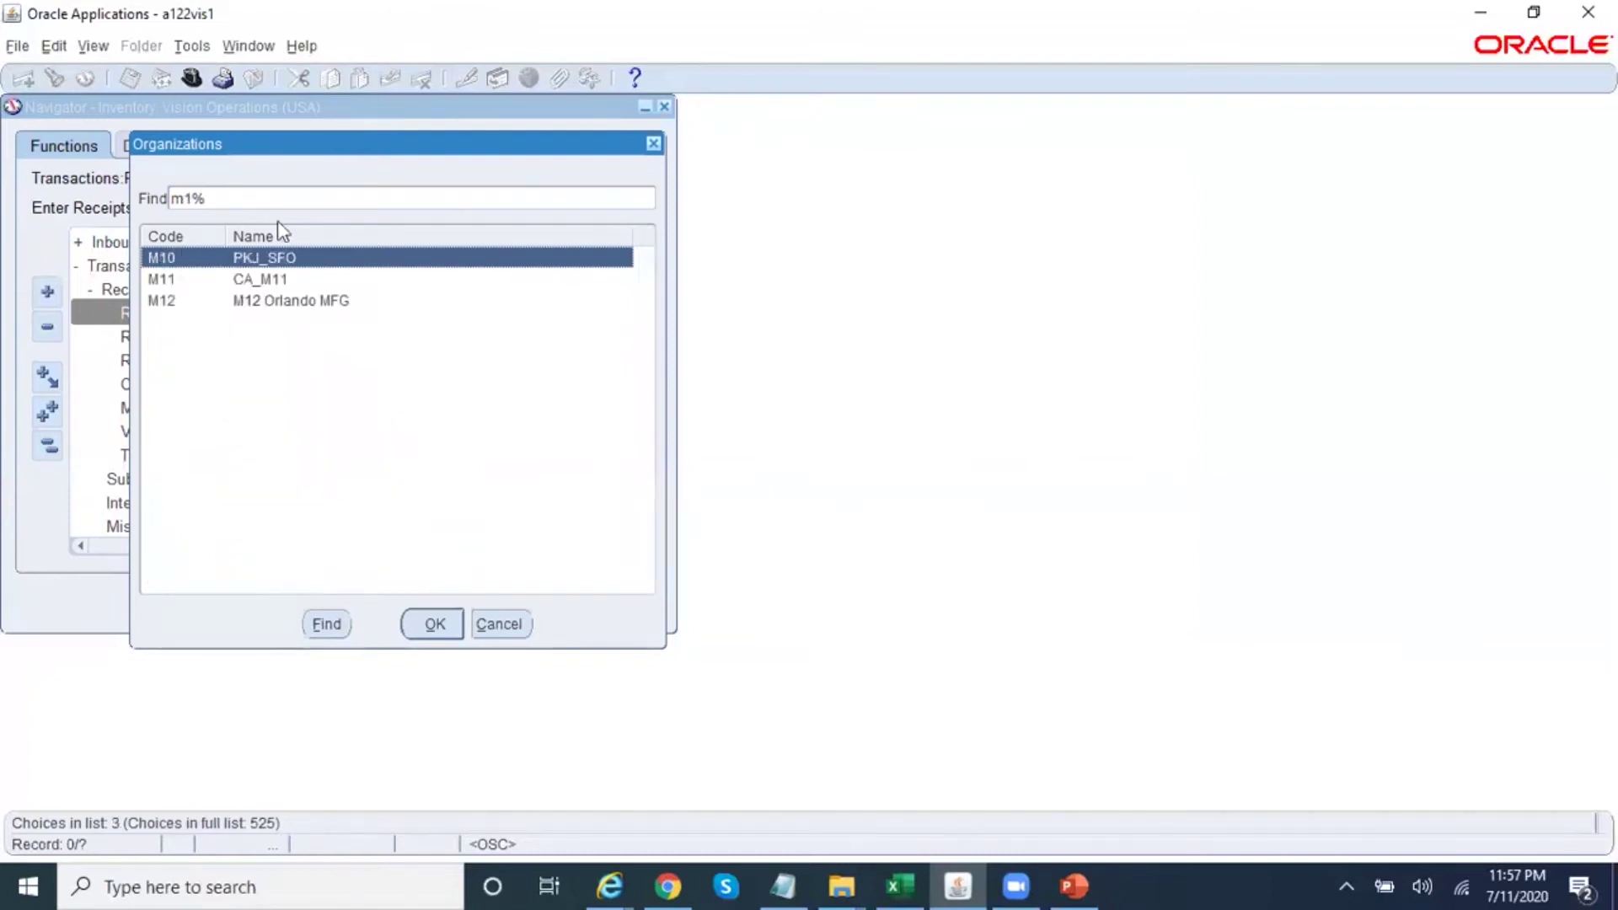
- Cancel the organization choices for Receipts, and view and dismiss those for Receiving Transactions under Transactions, Receiving
left_click(520, 616)
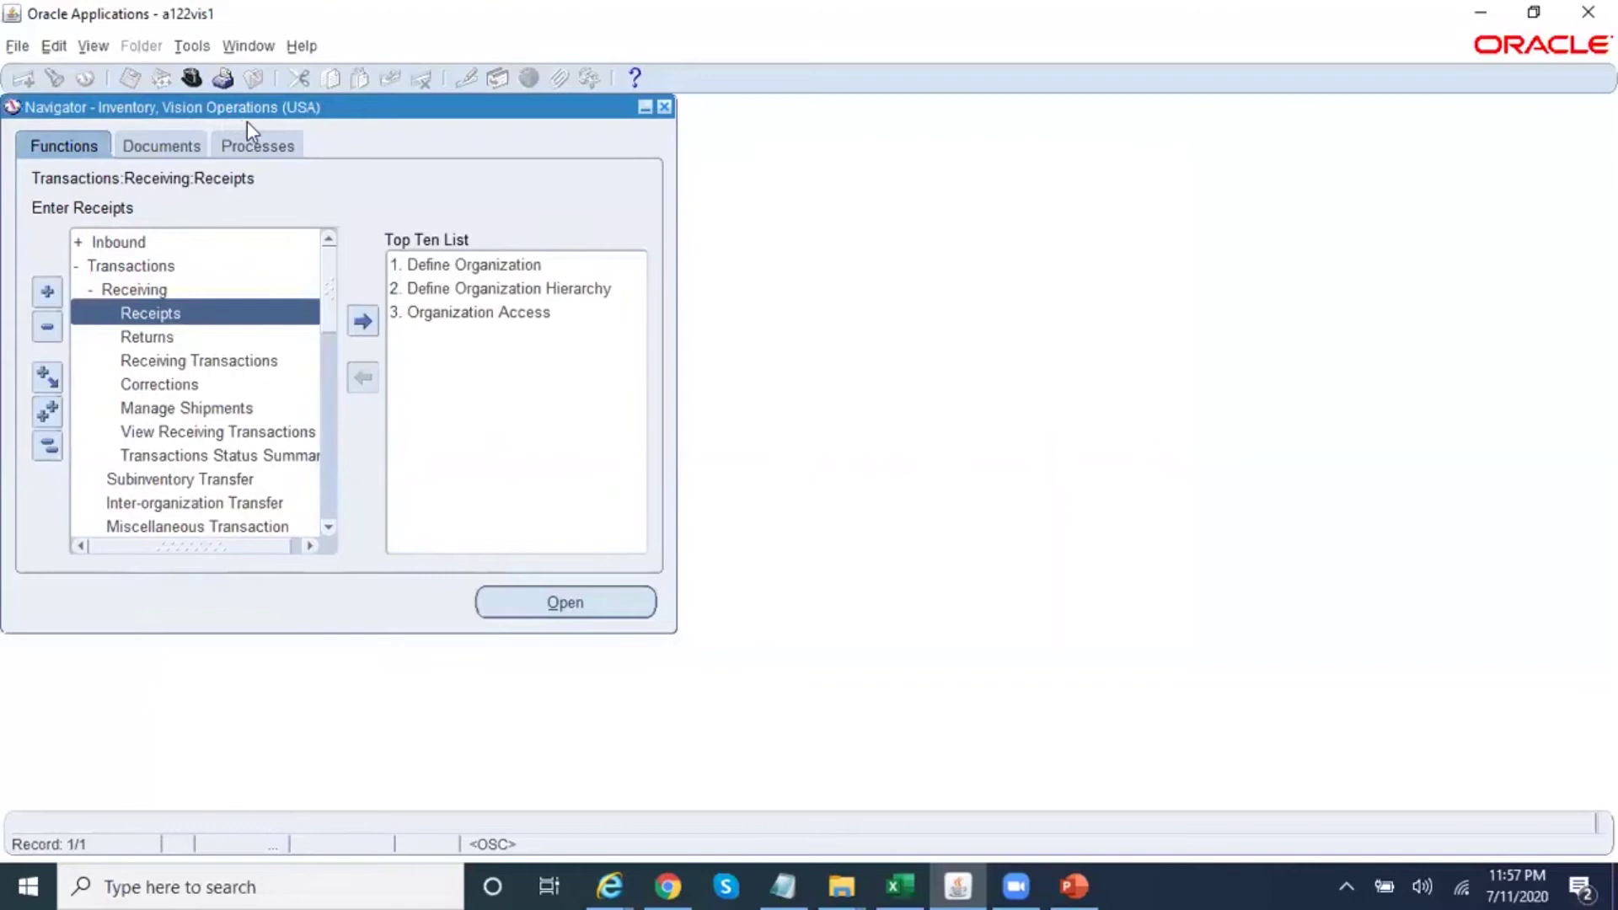
left_click(220, 360)
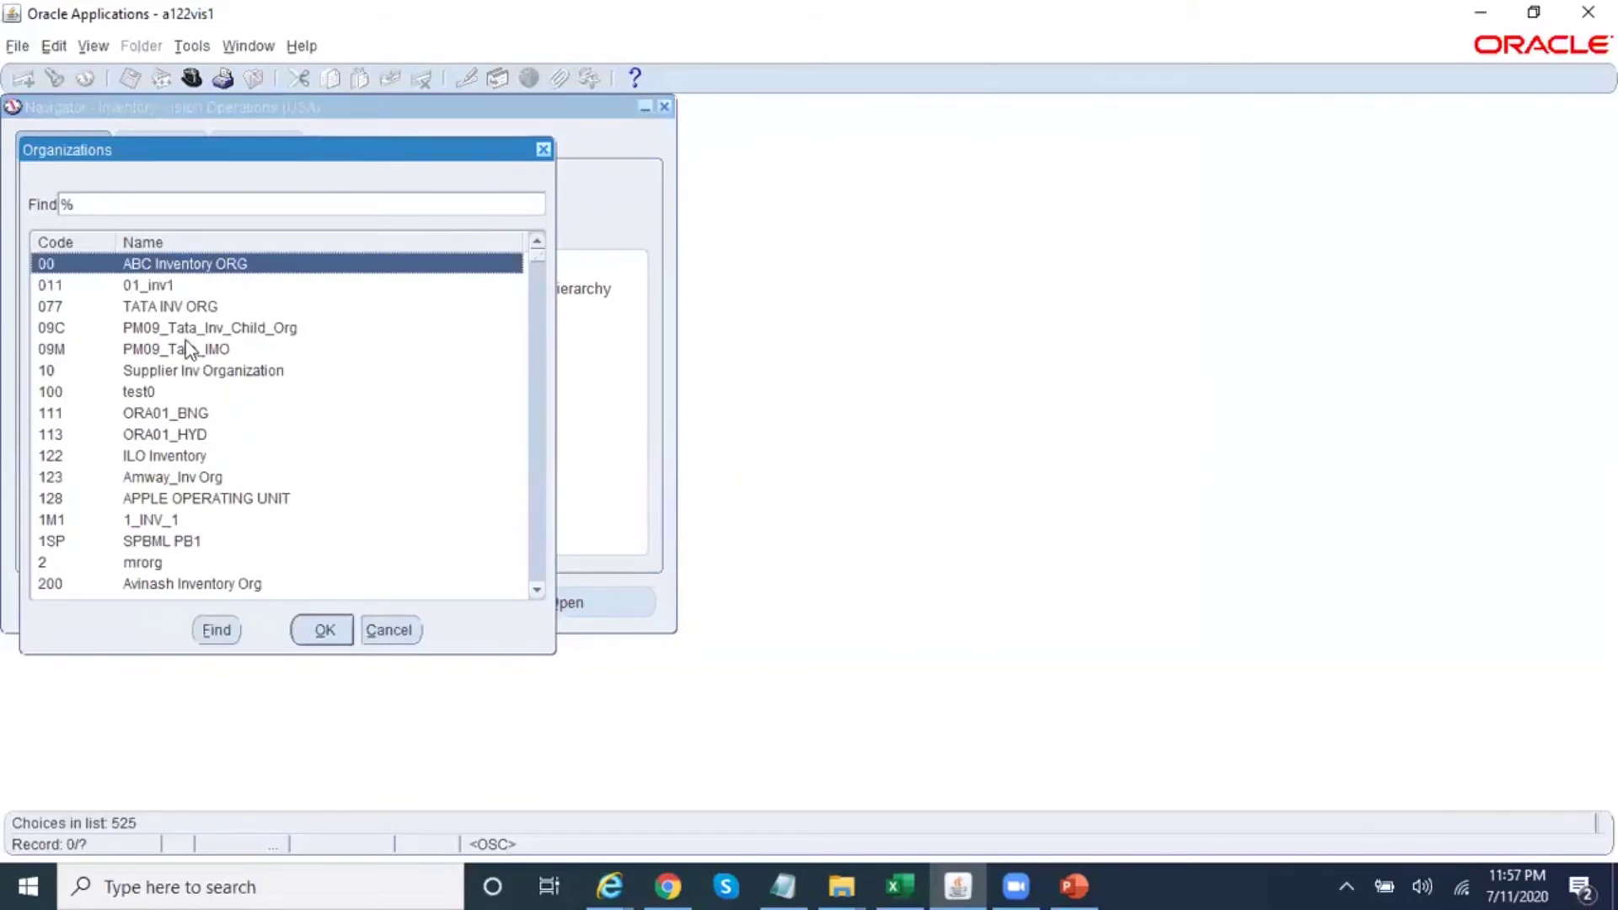
left_click(388, 631)
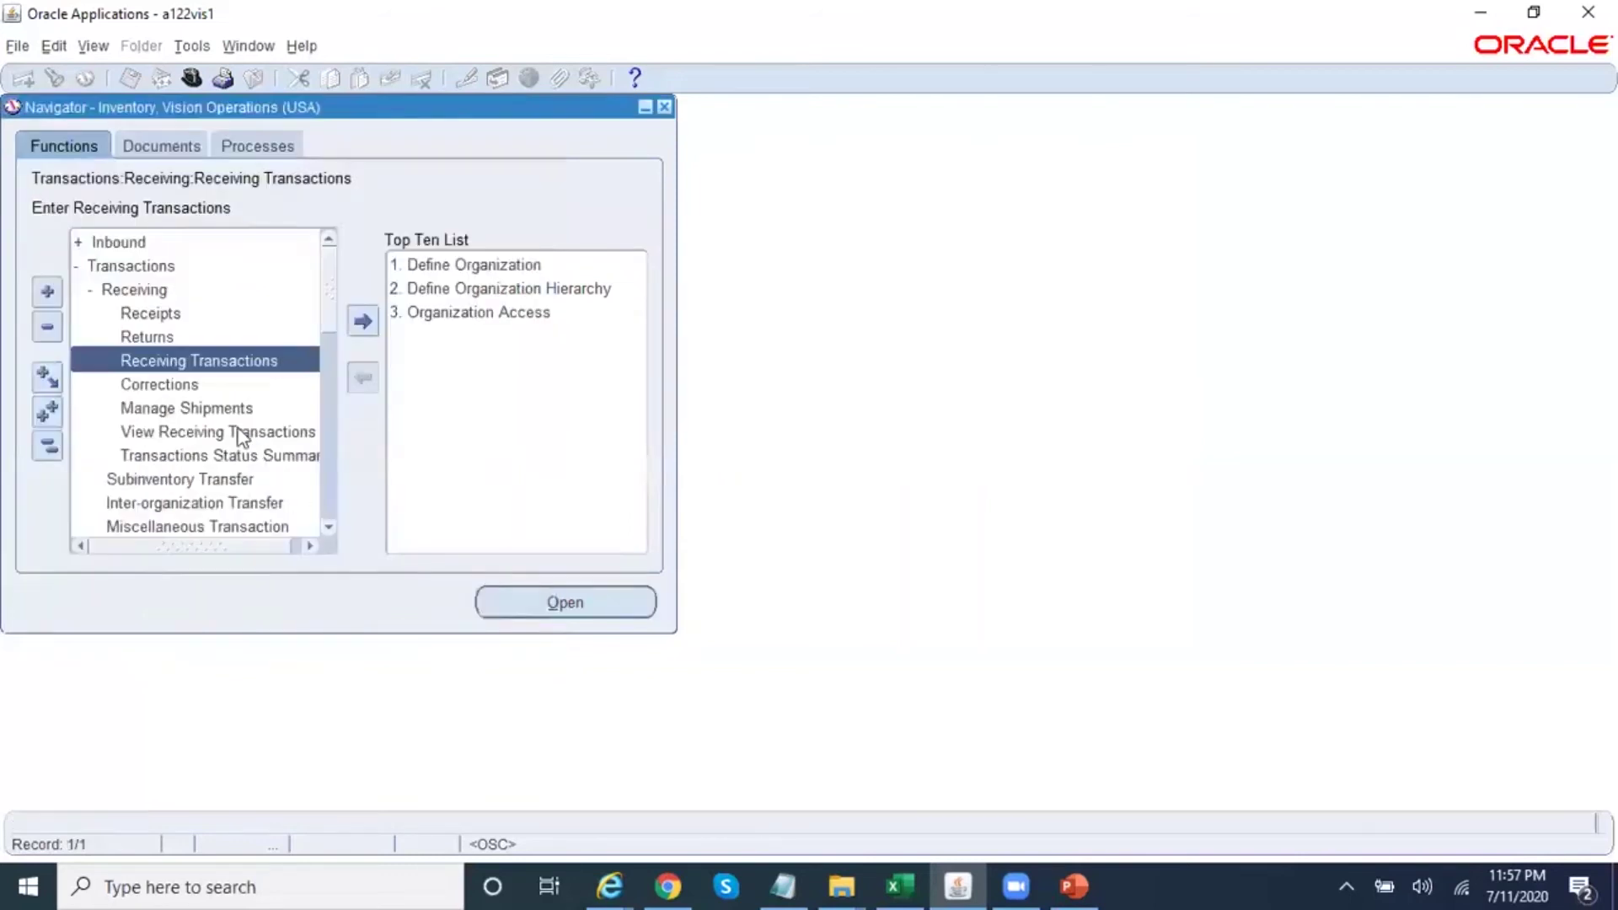
- Open Item Costs under Costs to view its organization choices, and cancel the list
left_click(47, 445)
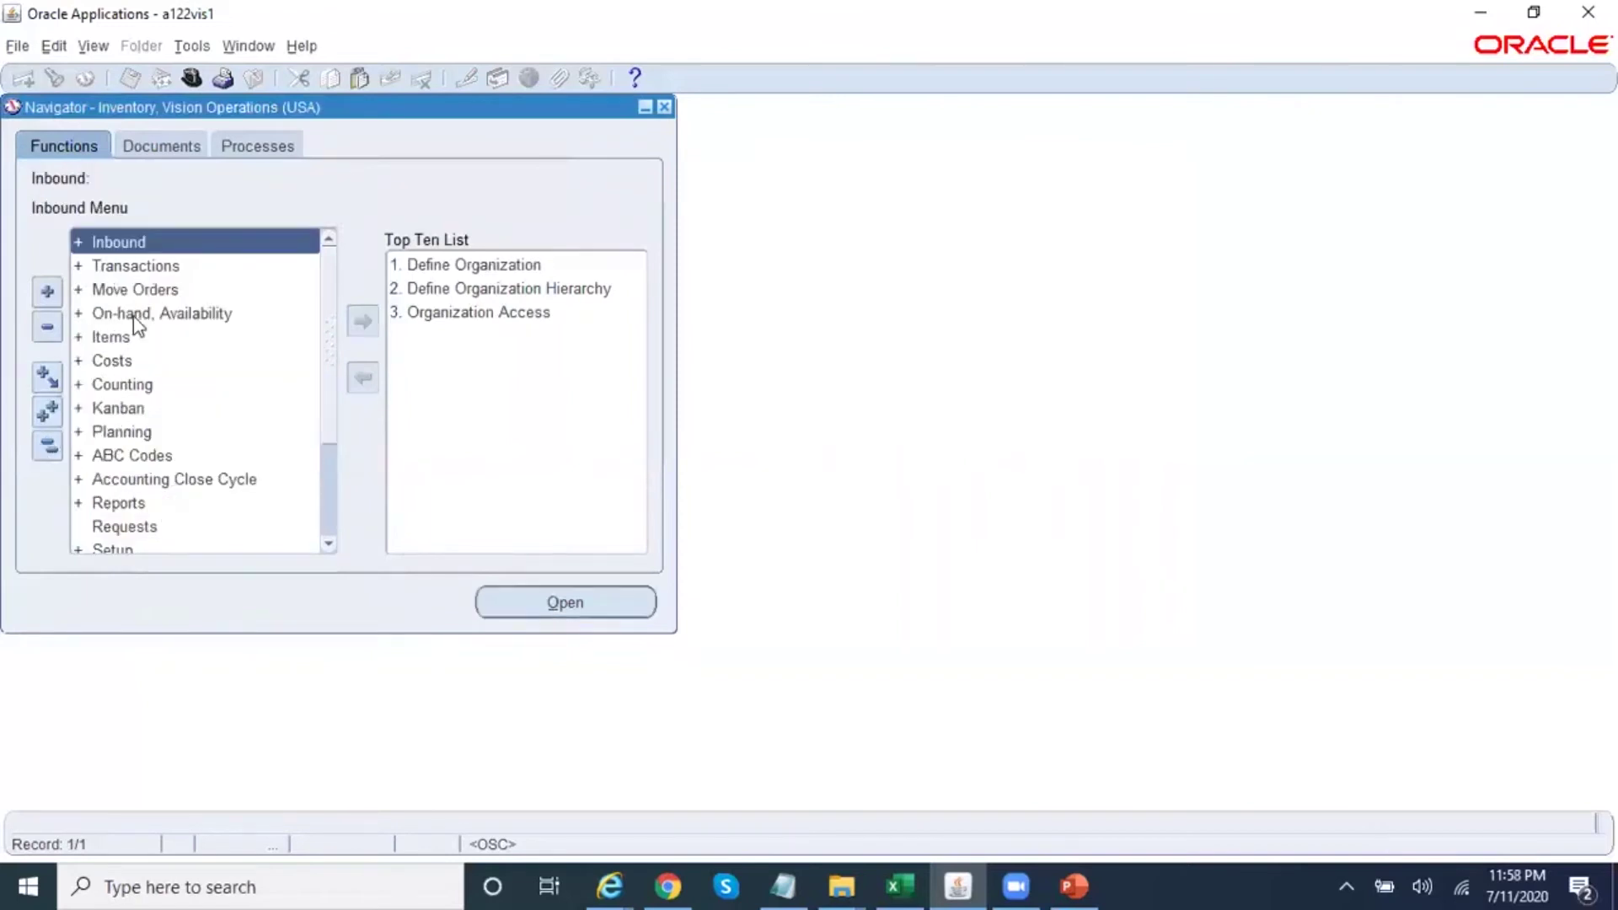
left_click(129, 366)
double_click(130, 365)
double_click(168, 381)
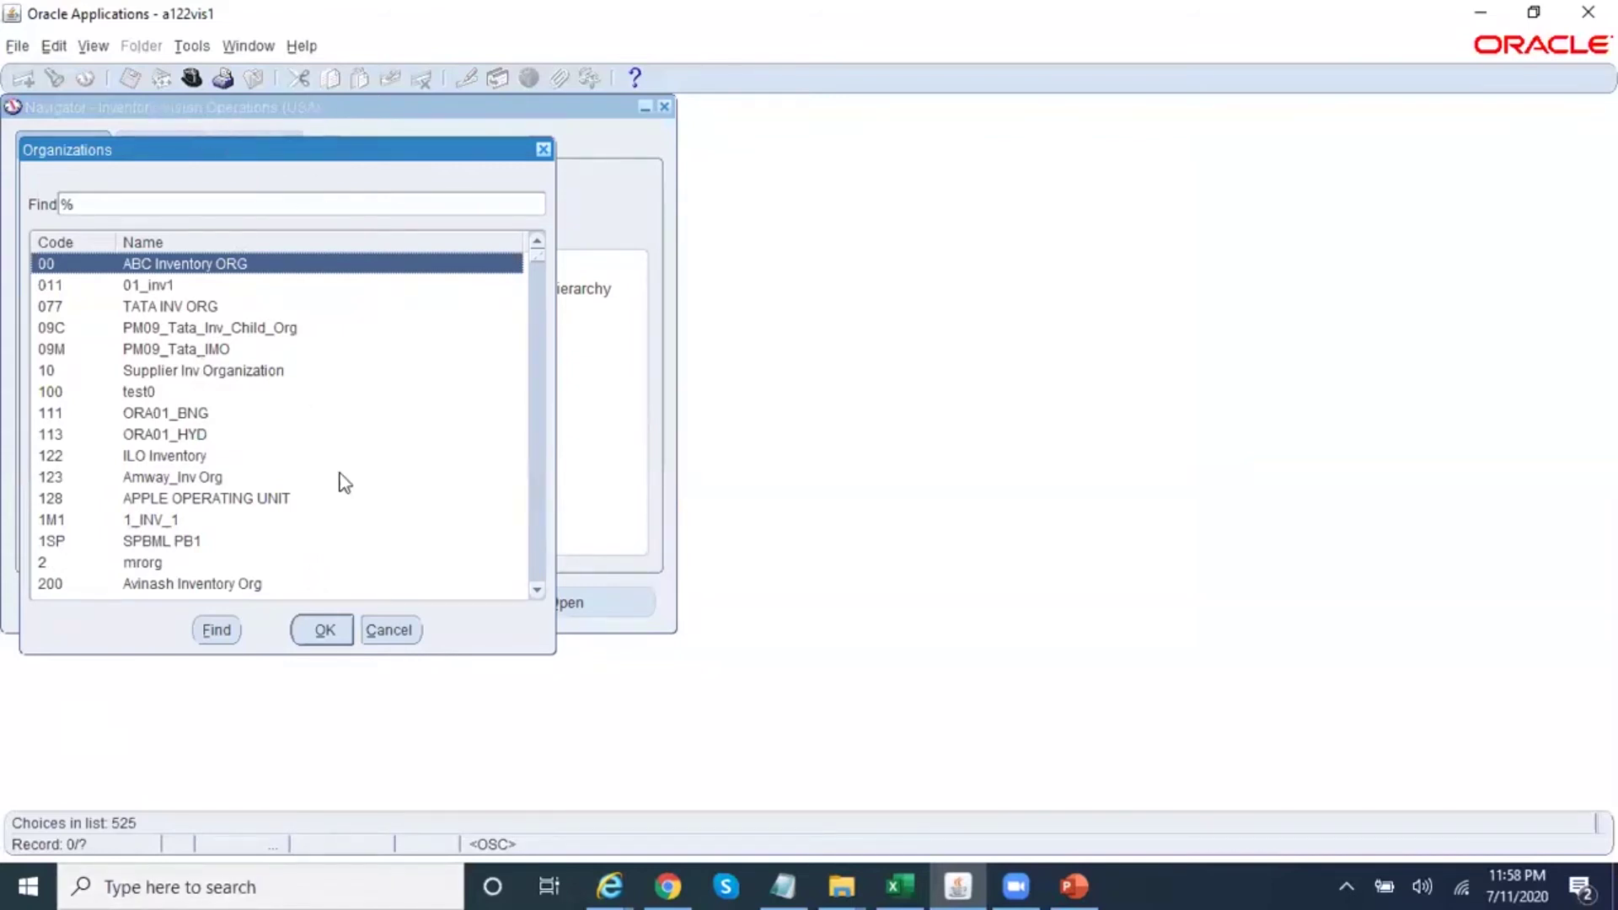
left_click(392, 632)
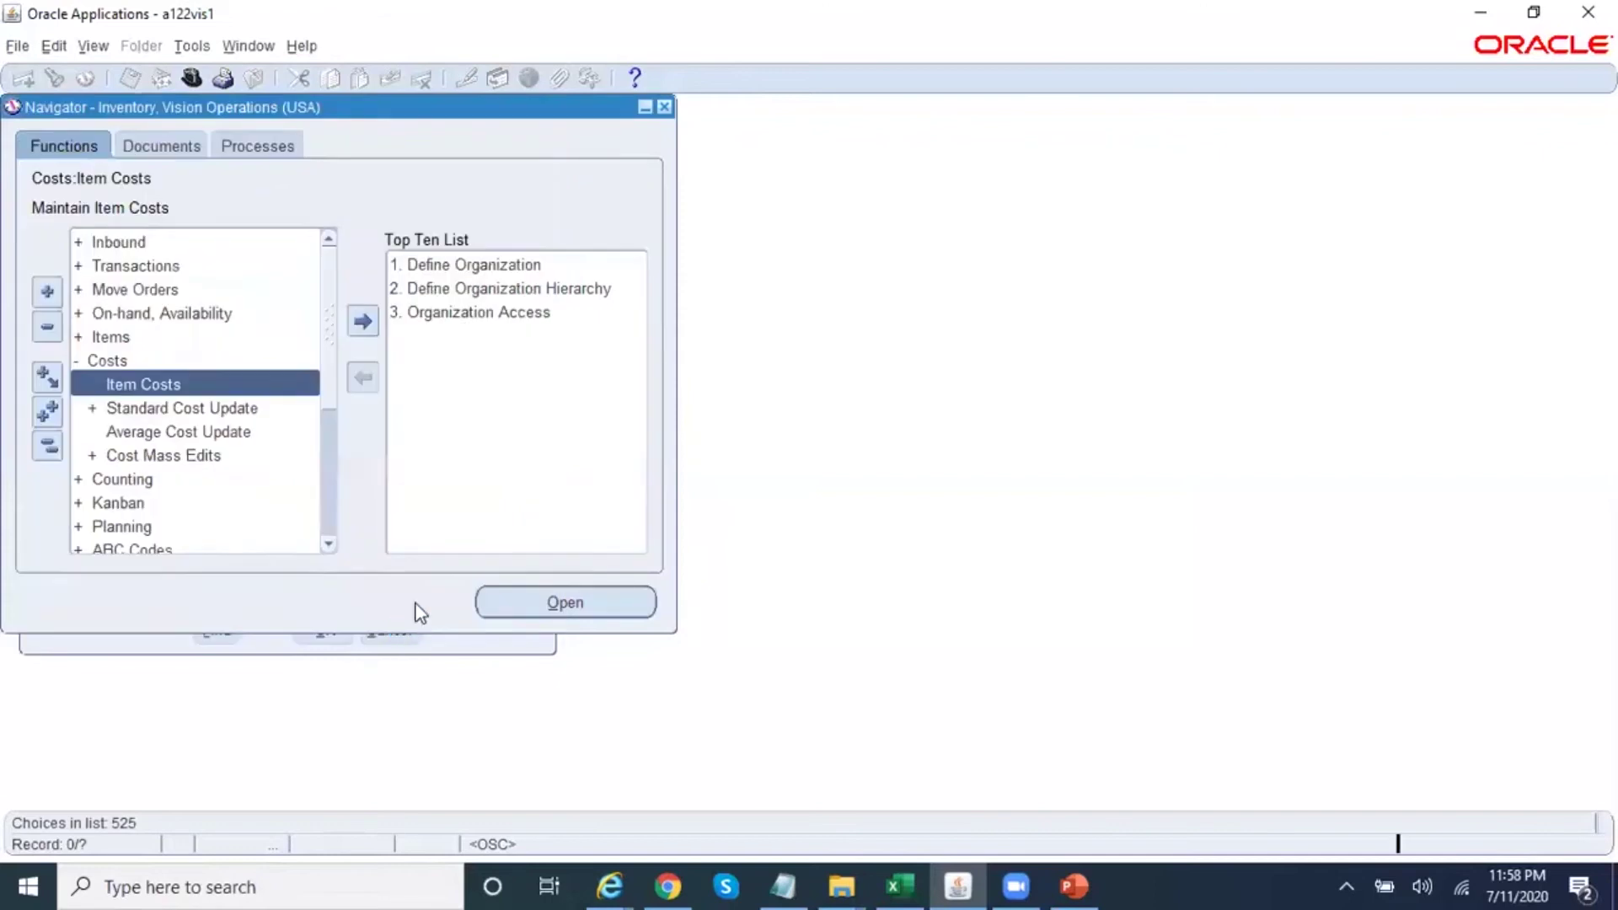
- Add a new record in Organization Access with organization M1 and application Inventory
double_click(508, 313)
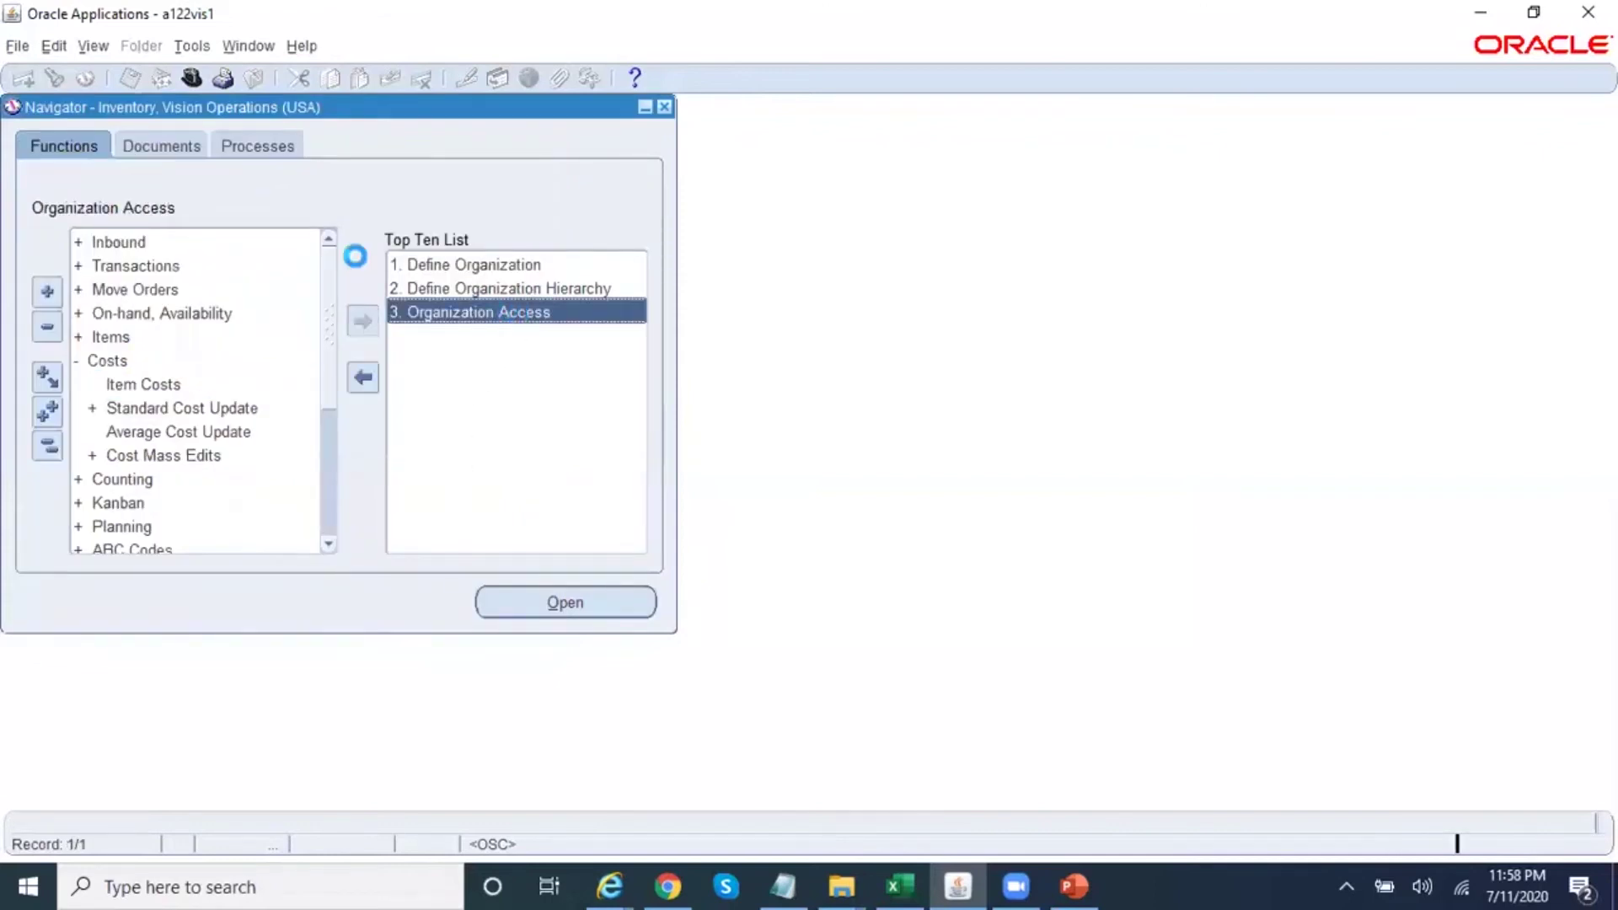
left_click(32, 83)
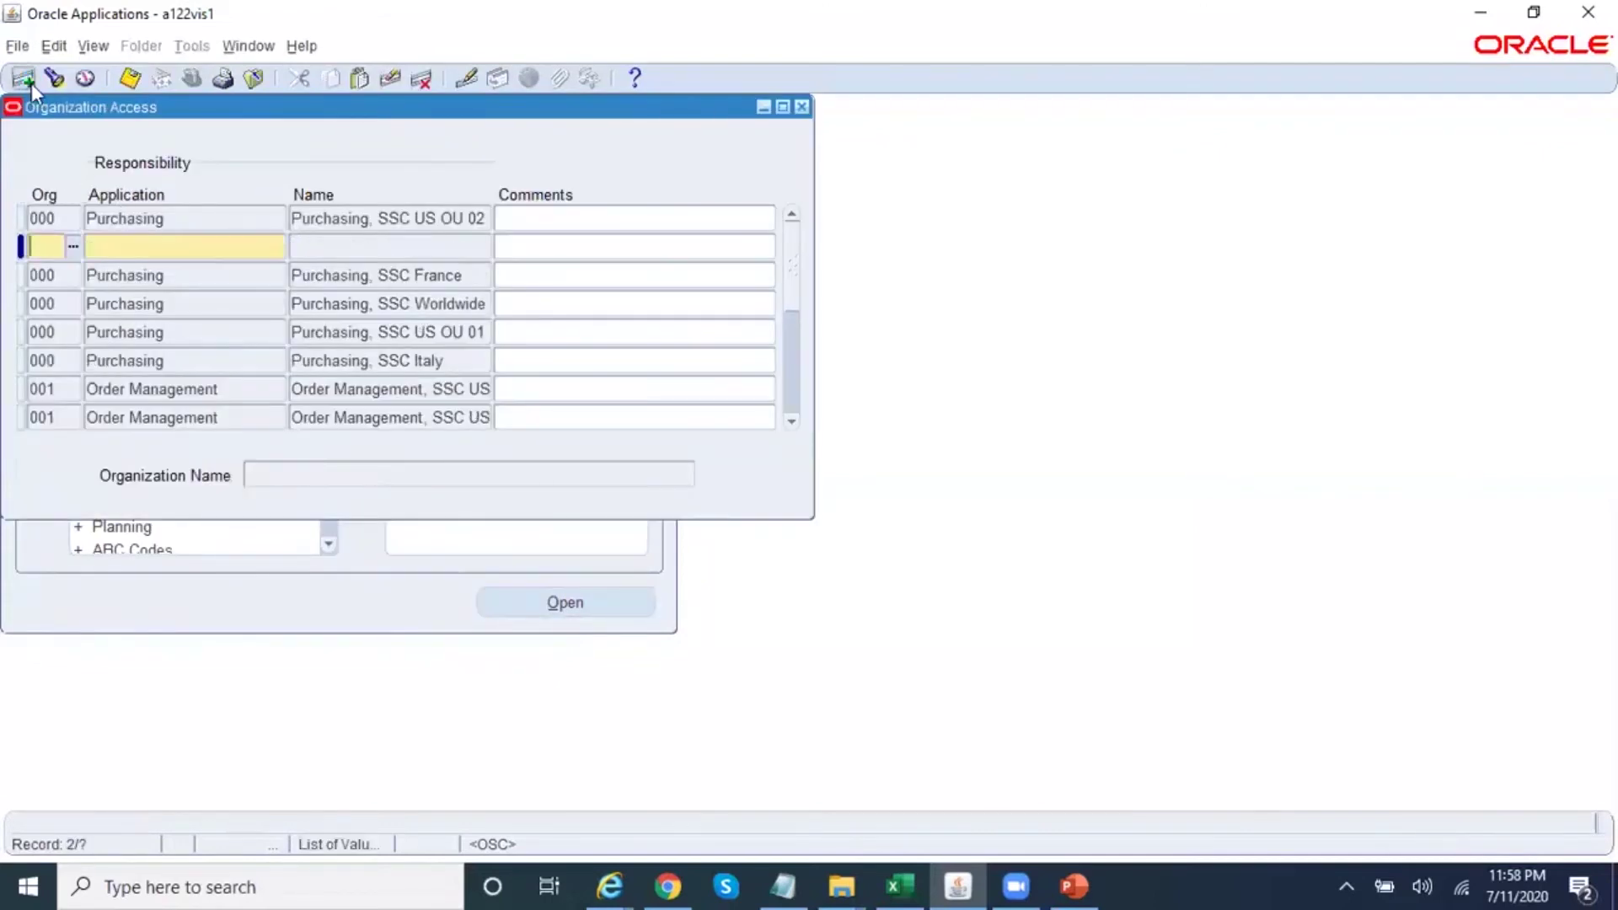
type("M1")
key("Tab")
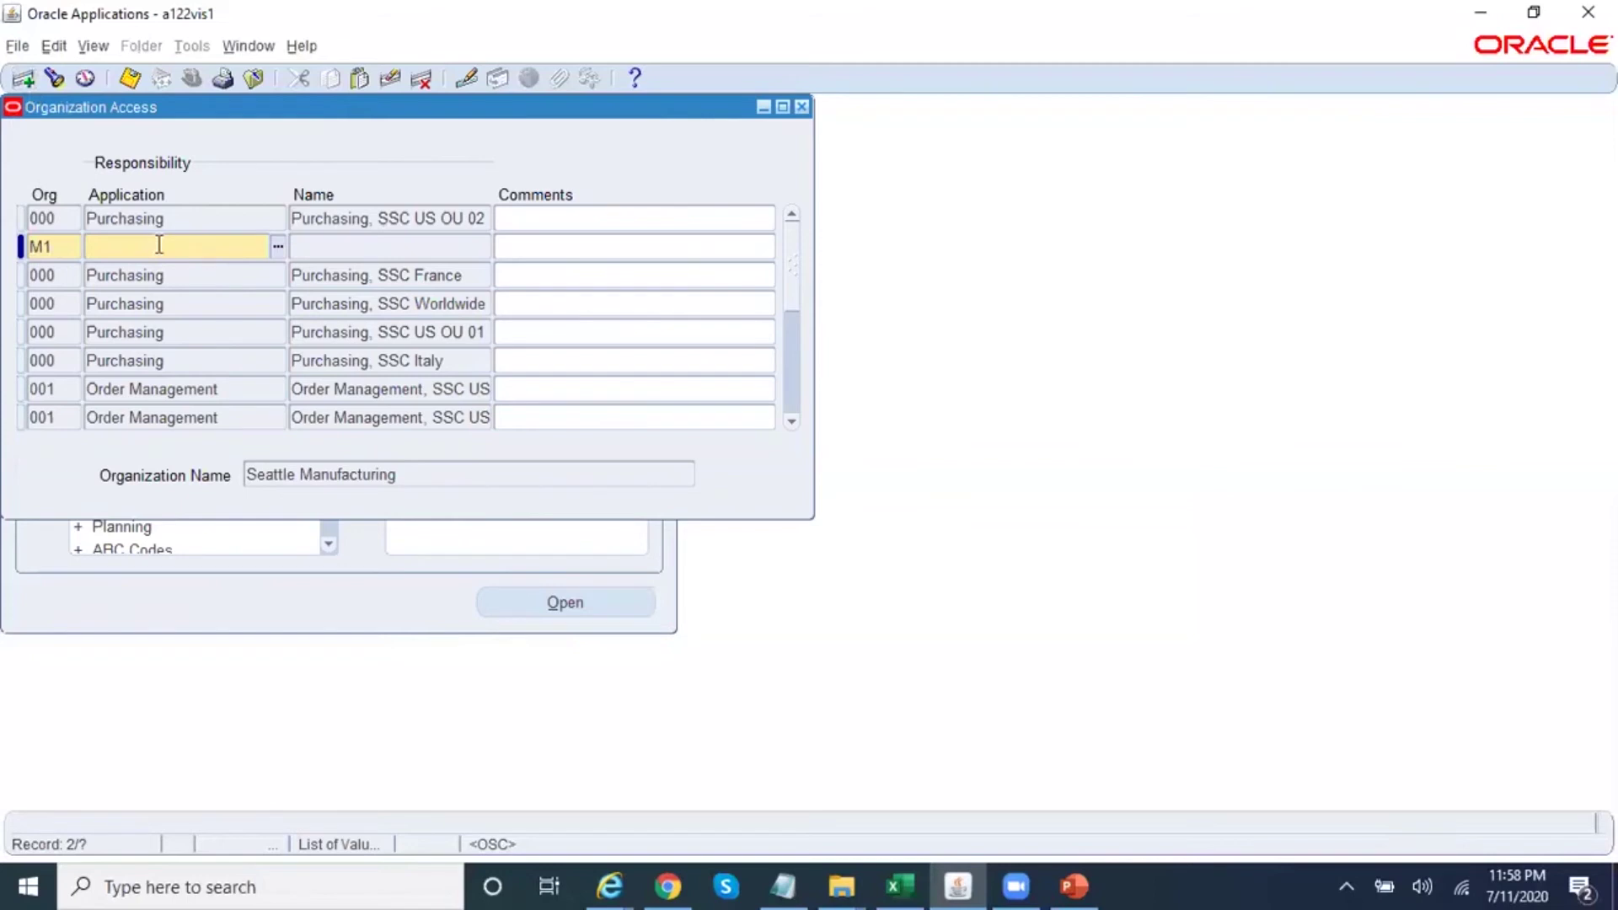
type("inventory")
key("Tab")
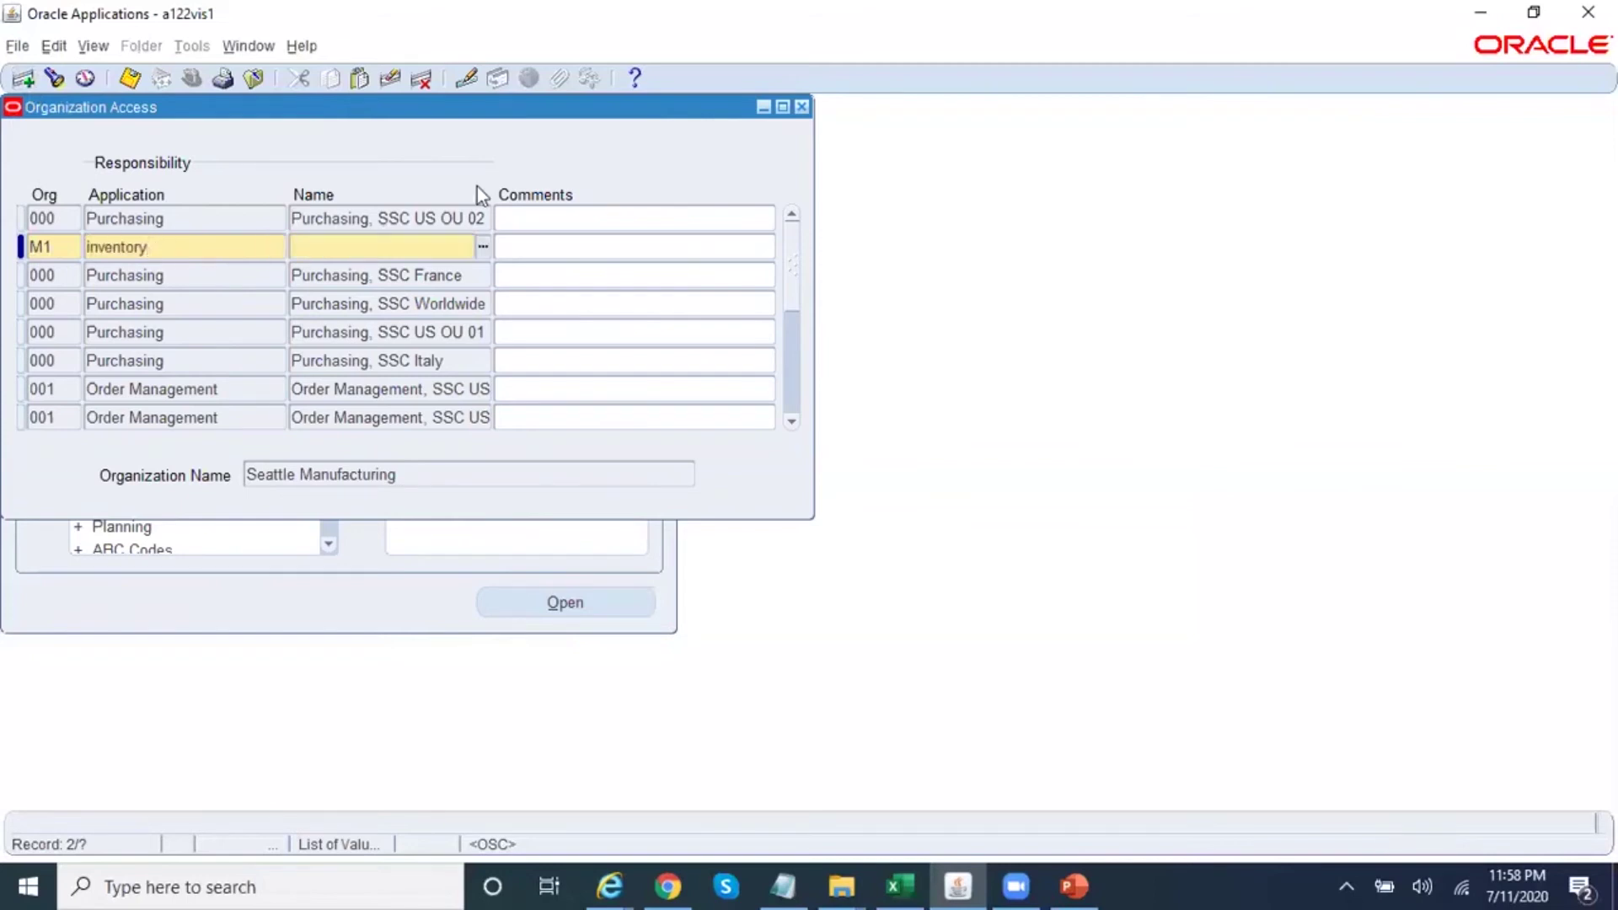
type("Inventory%Vison%Oper%")
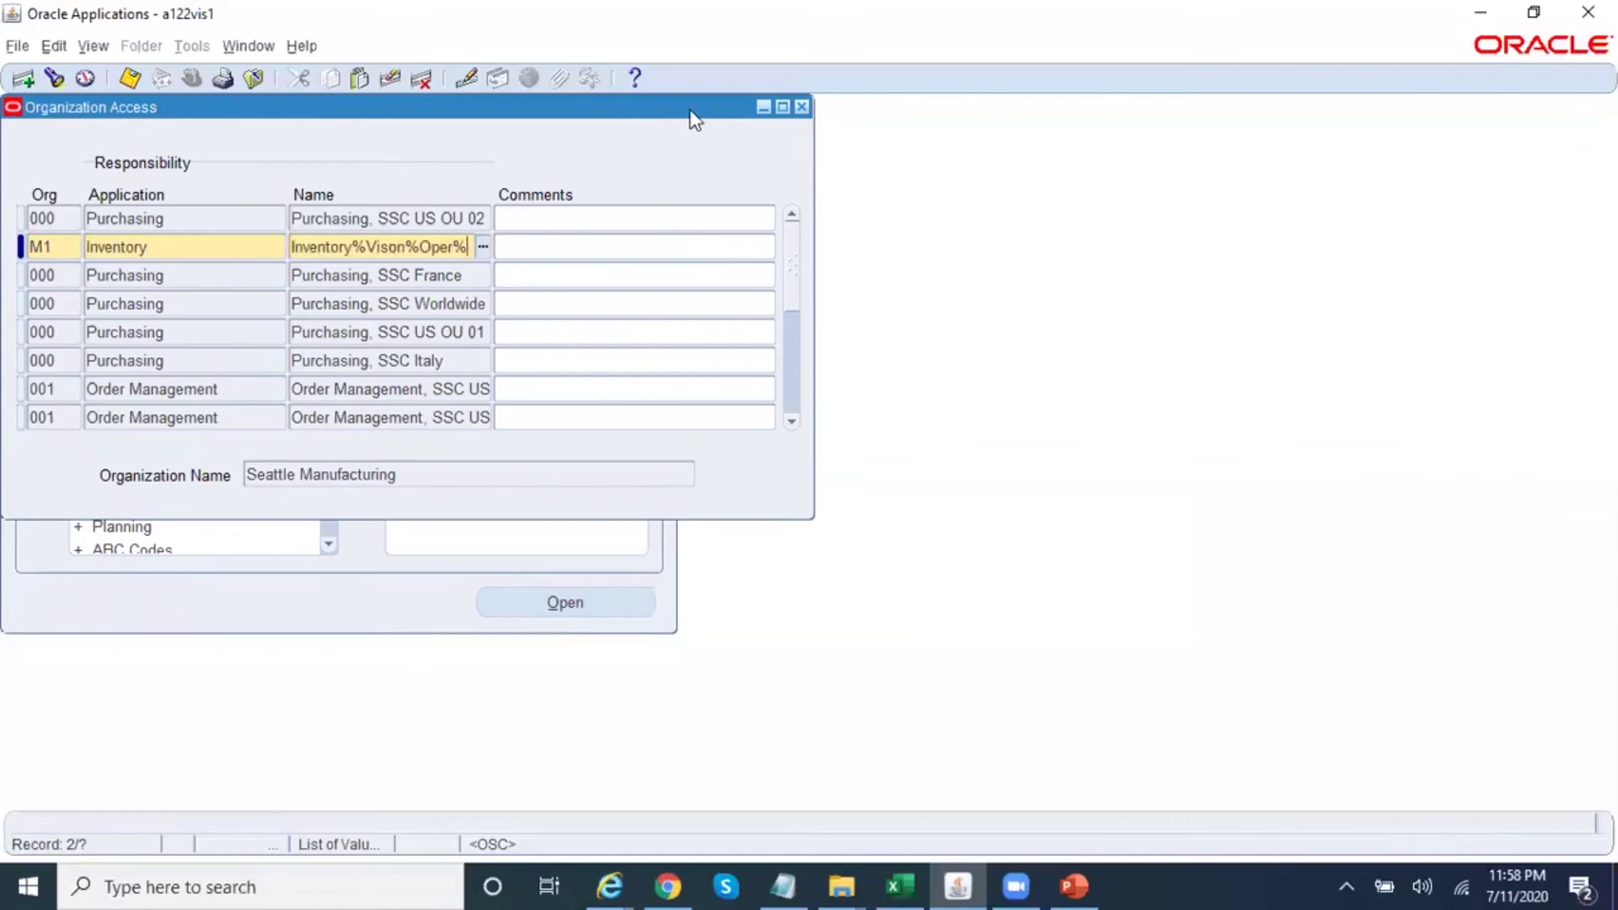
key("Tab")
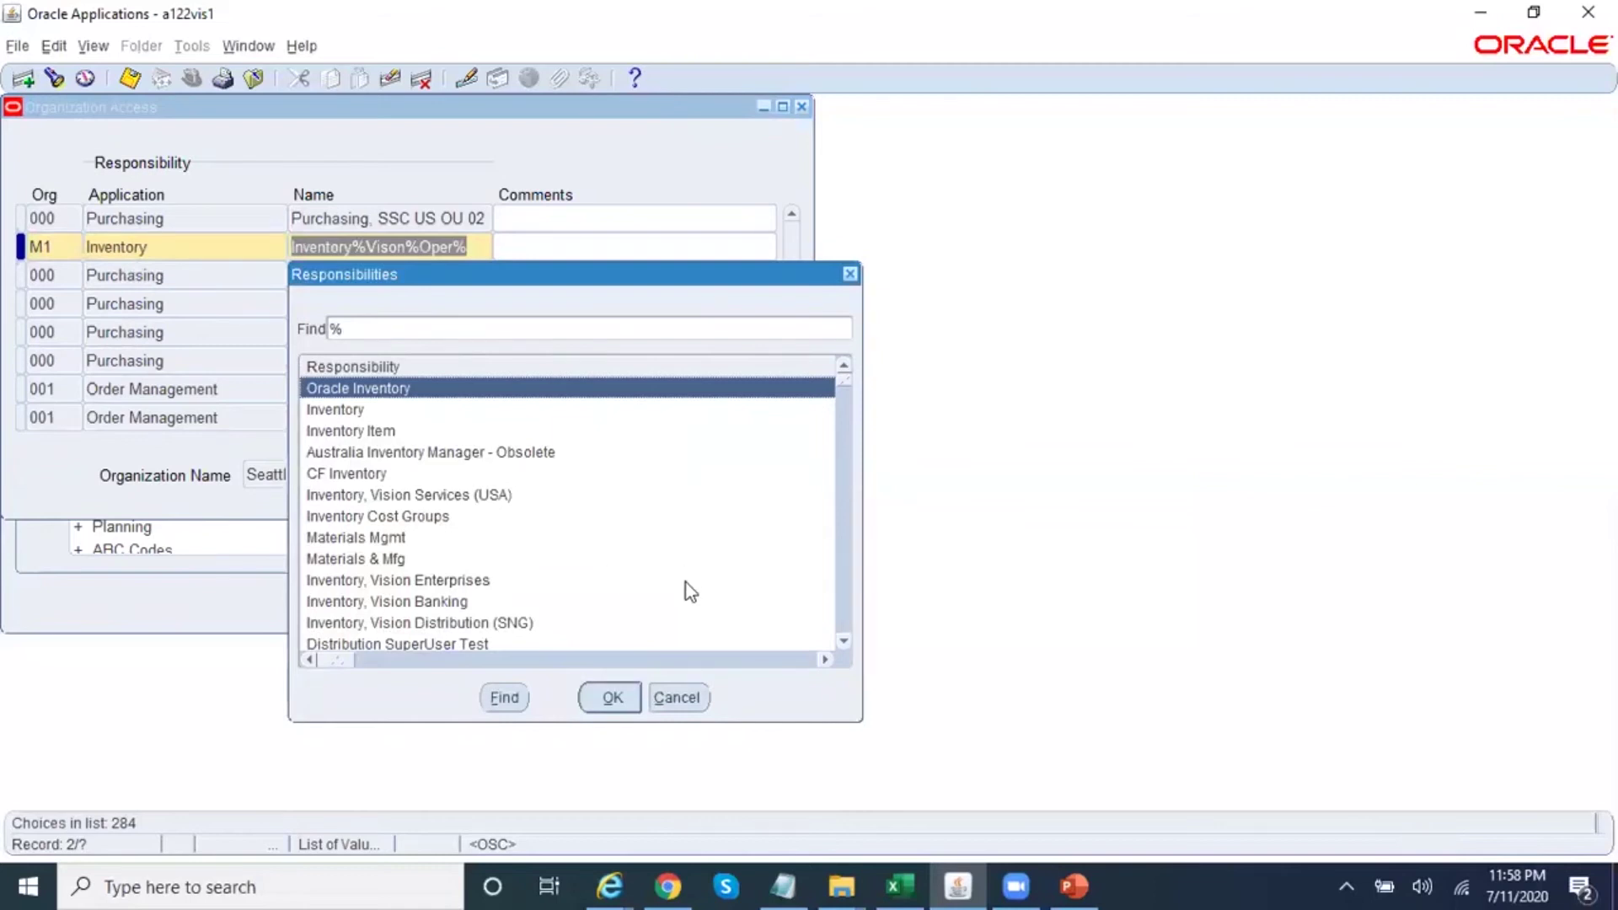
left_click(679, 701)
- Assign the Inventory, Vision Operations (USA) responsibility to the M1 record using Inventory%Vision%Ope%US%, save it and close Organization Access
type("Inventer")
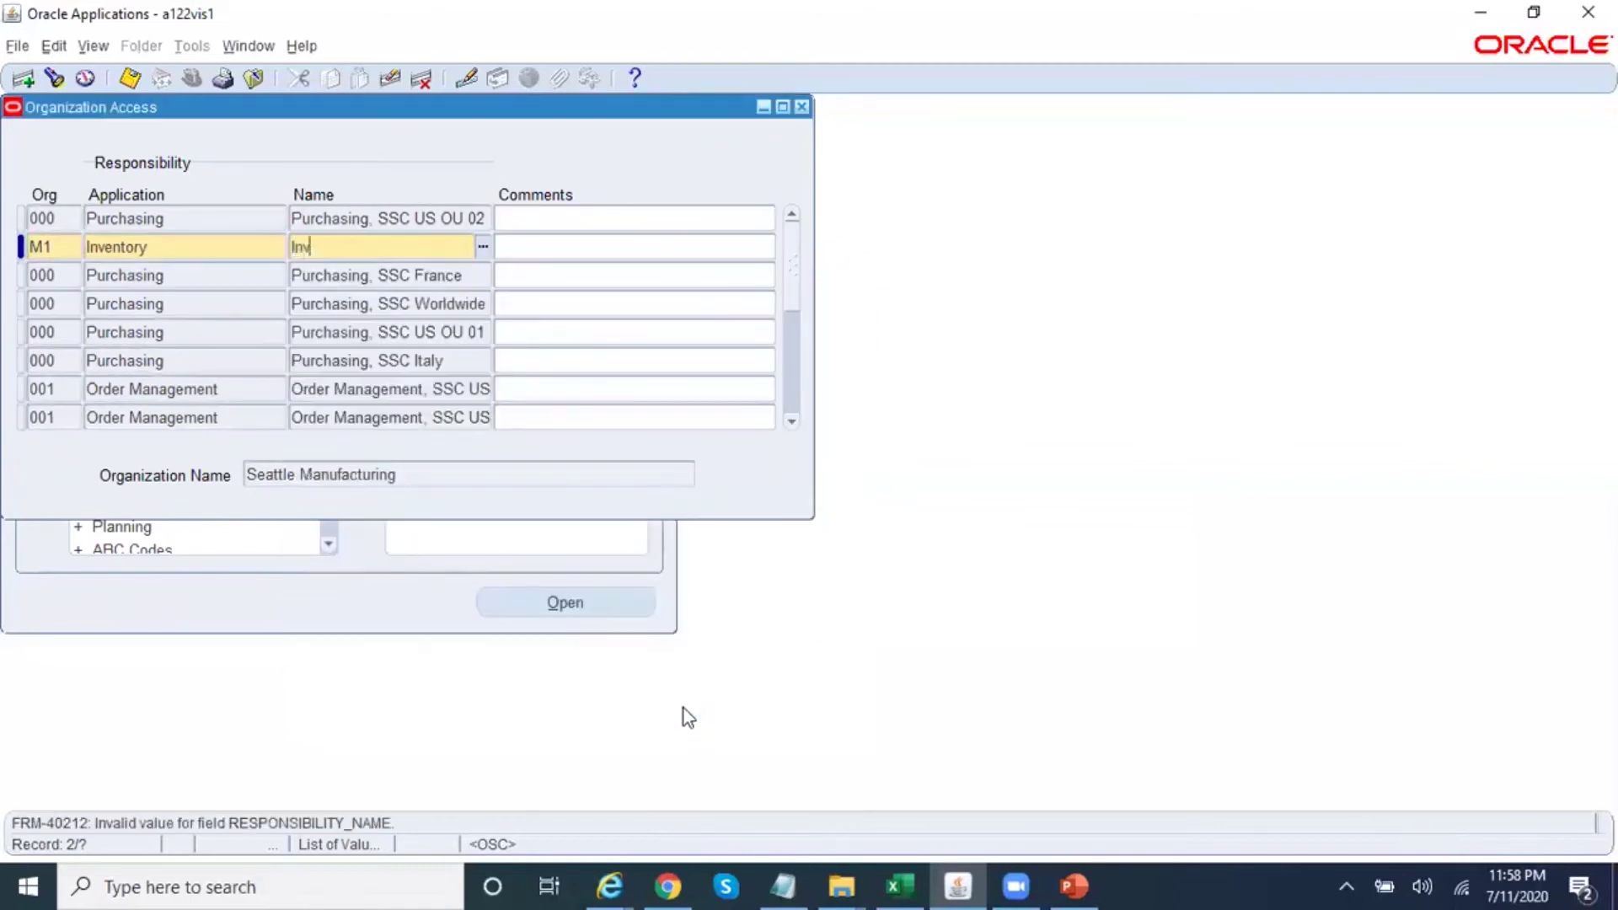
key("BackSpace")
key("BackSpace")
key("BackSpace")
key("BackSpace")
type("ory%Vision%Ope%US%")
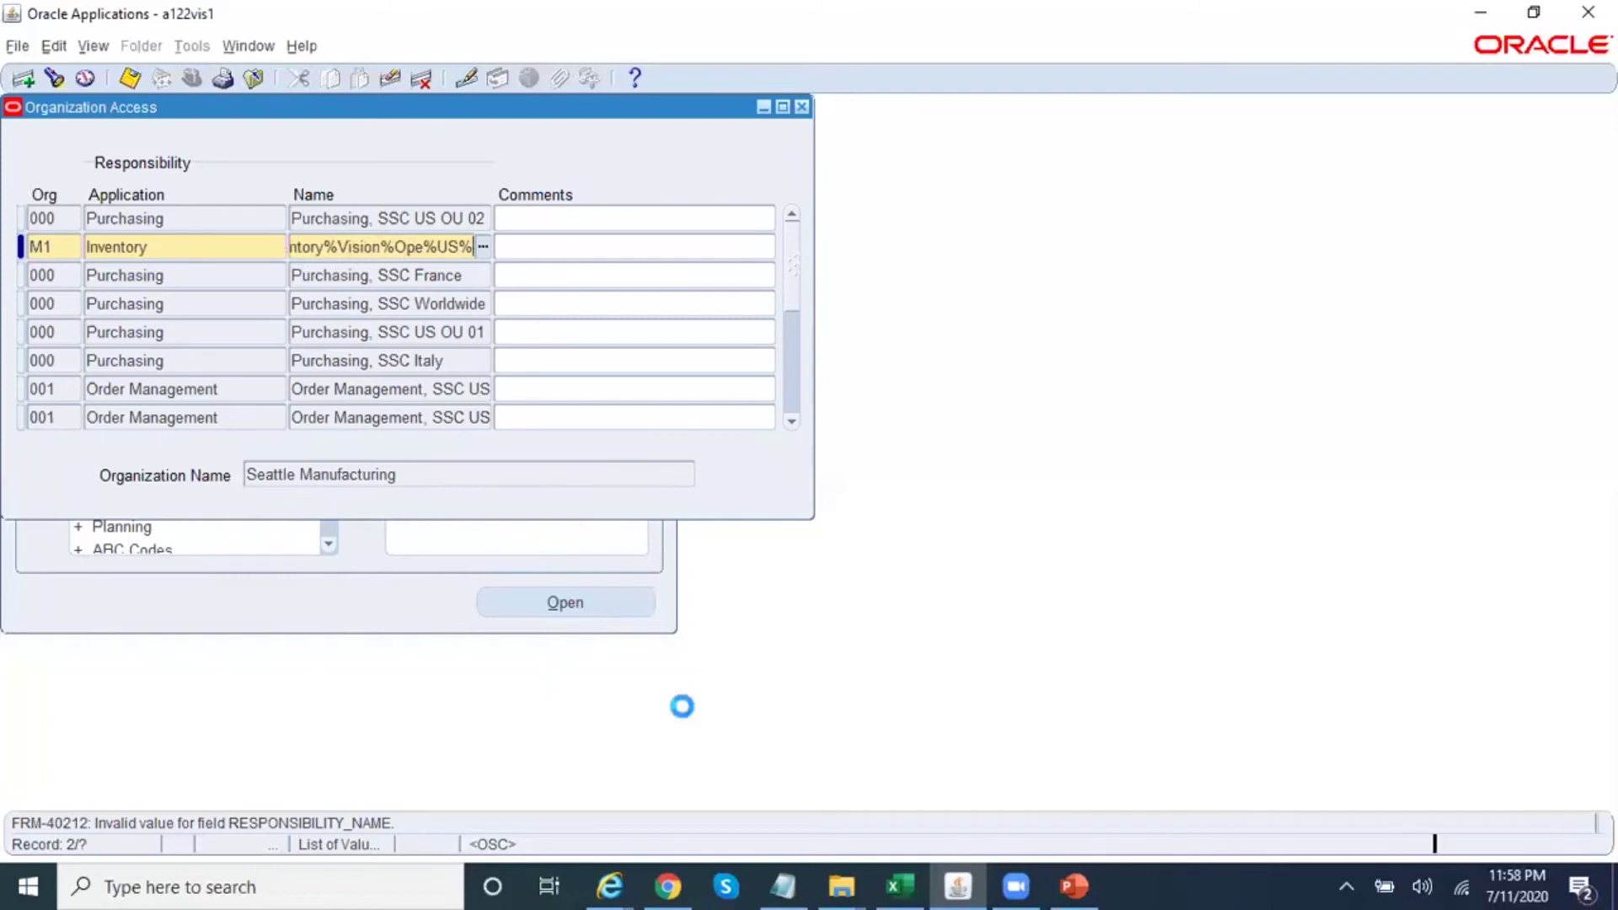
key("Tab")
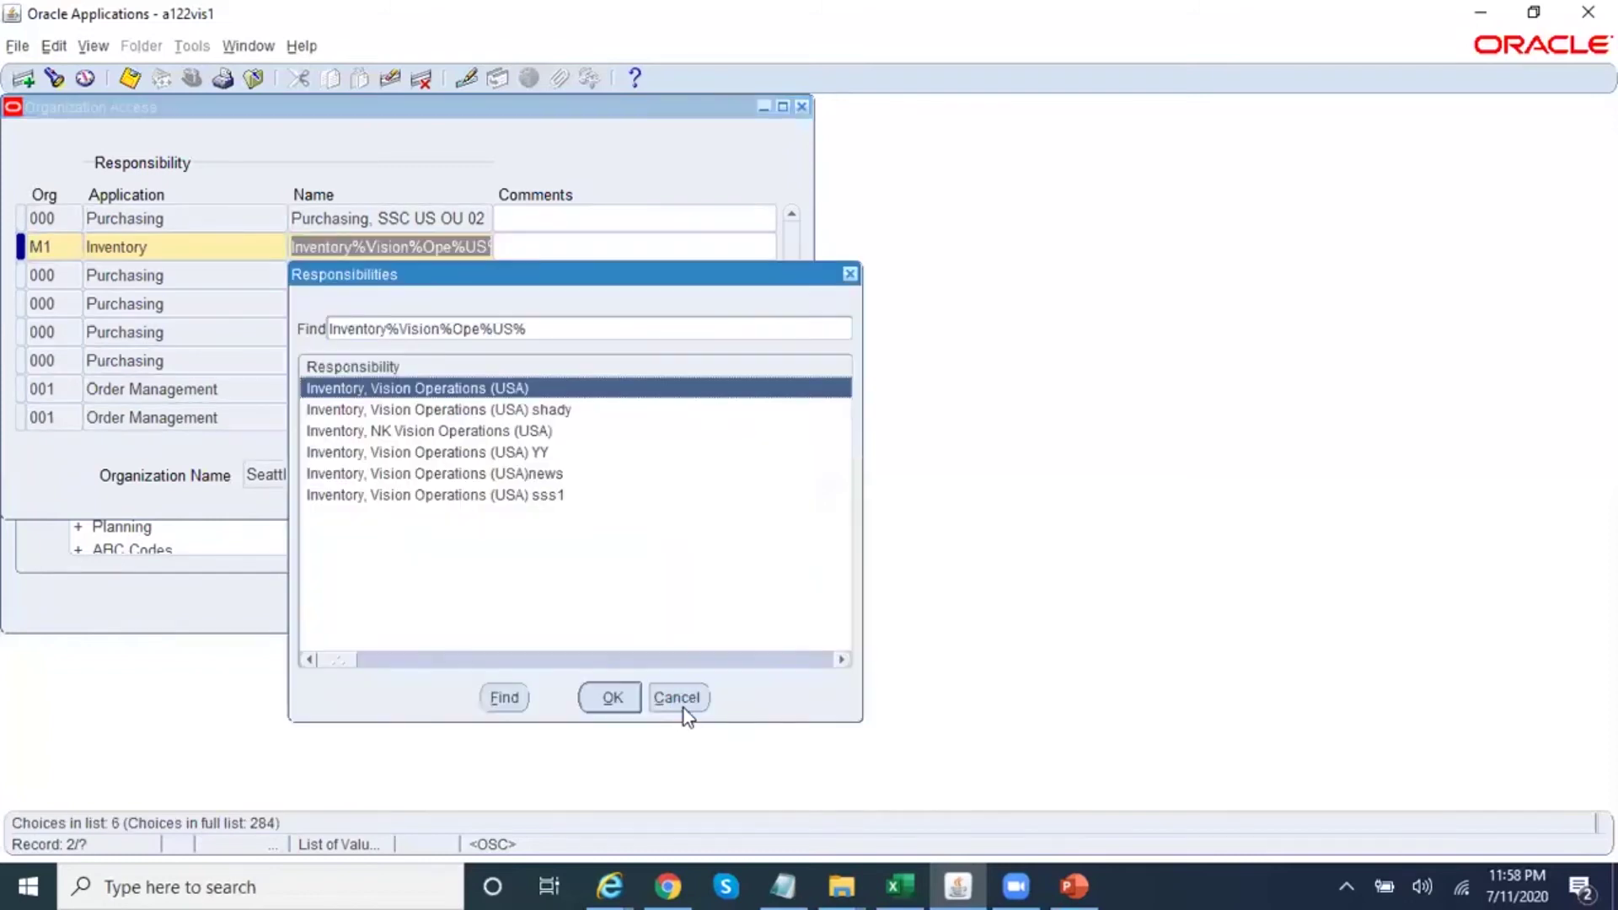
key("Return")
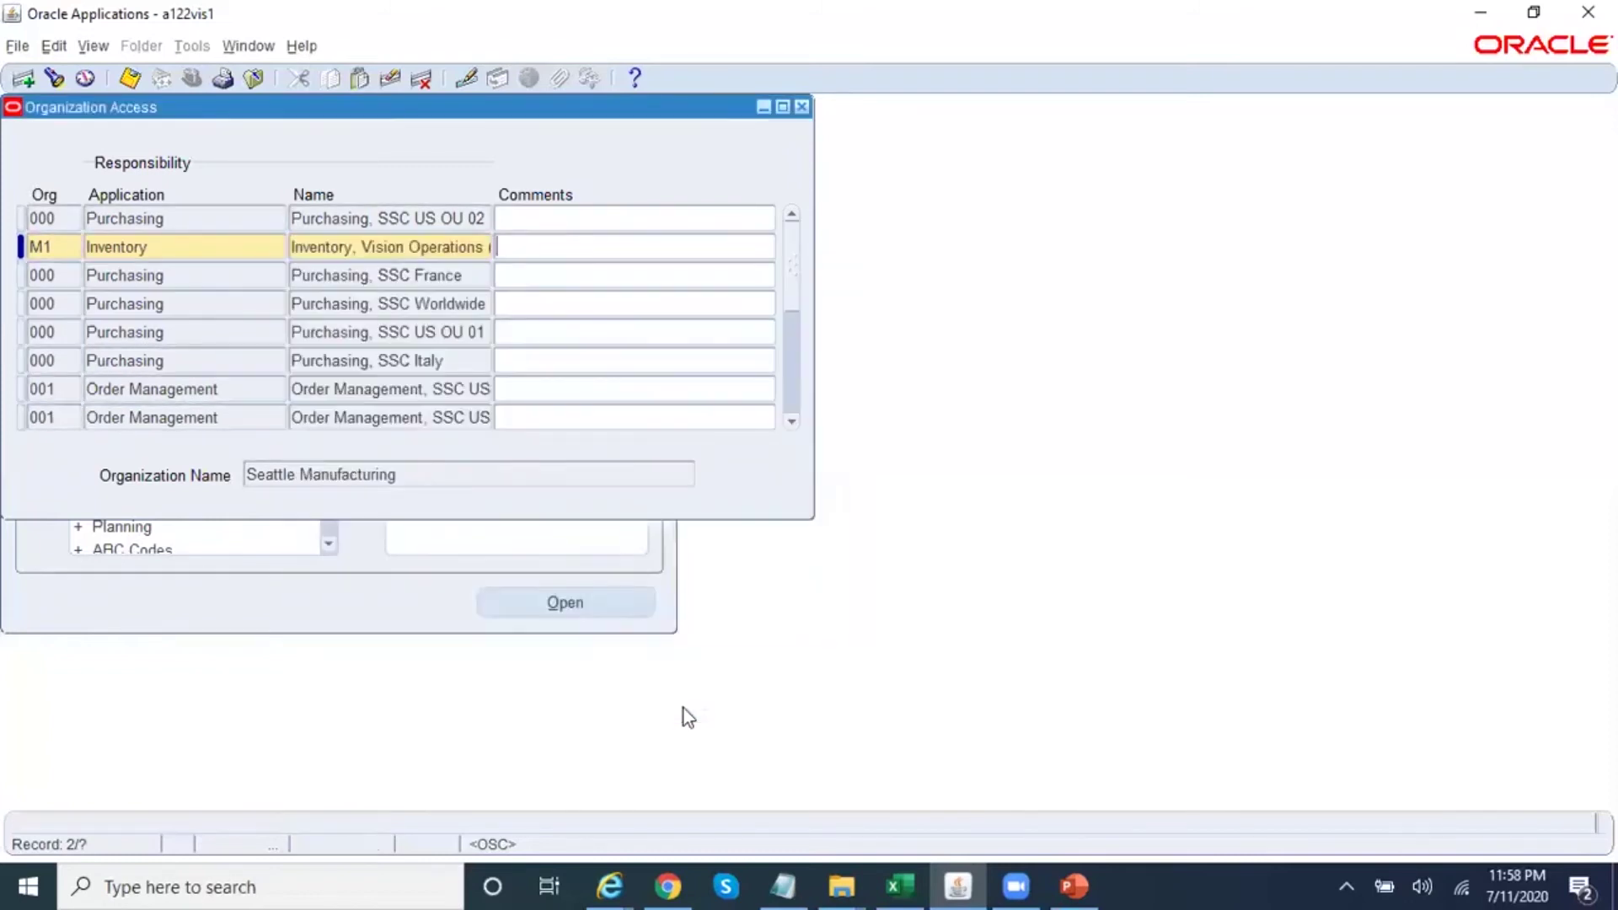
key("ctrl+s")
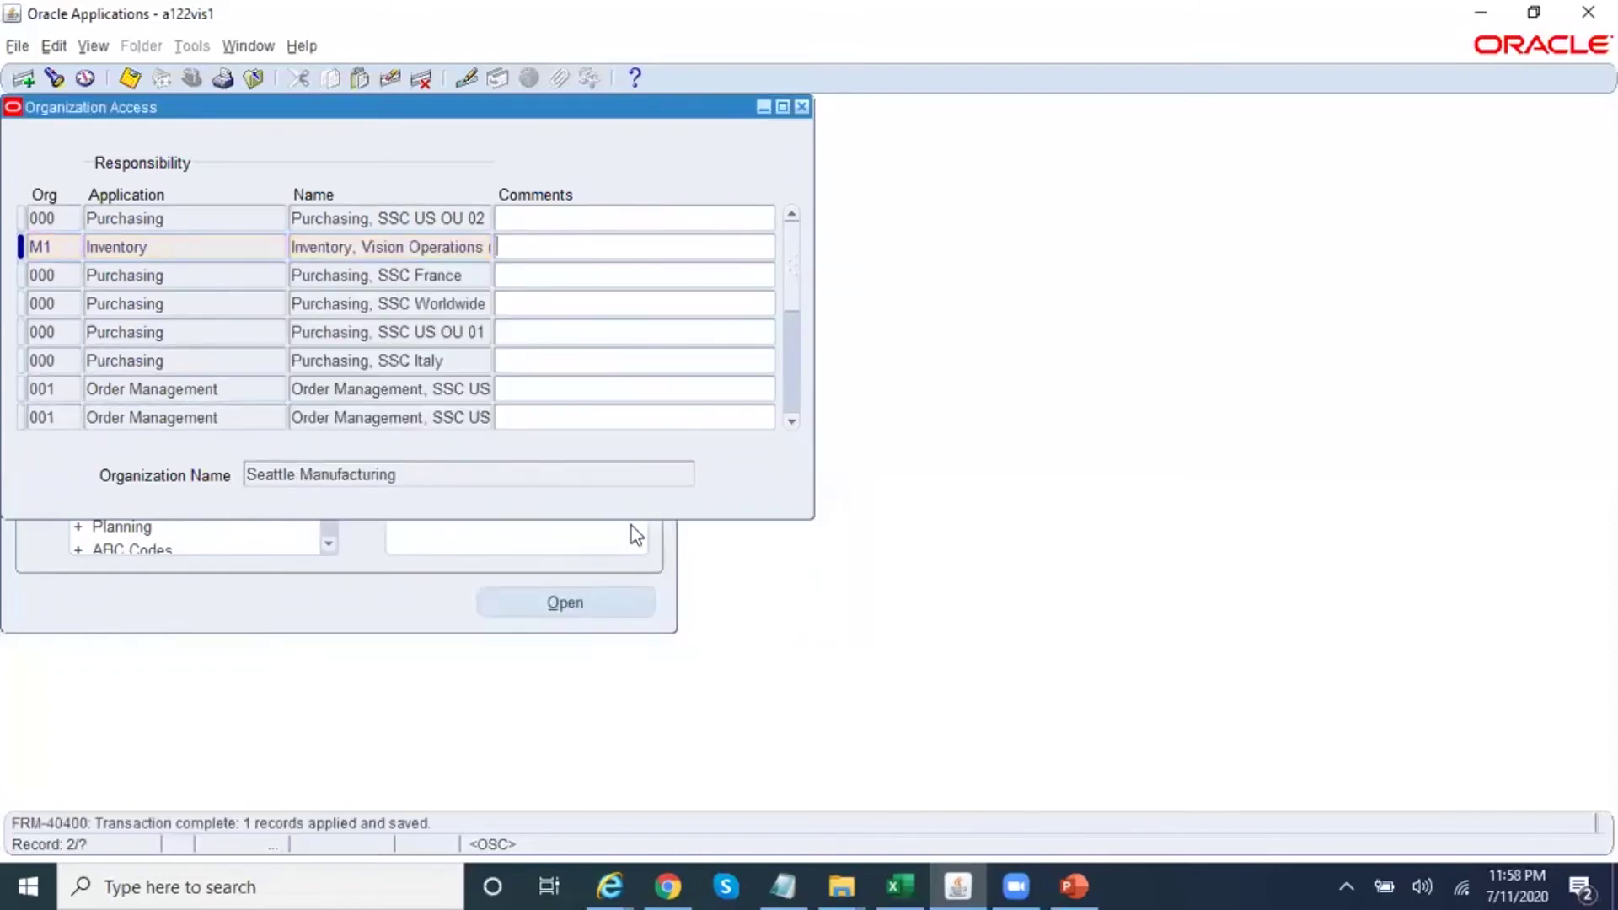
double_click(203, 246)
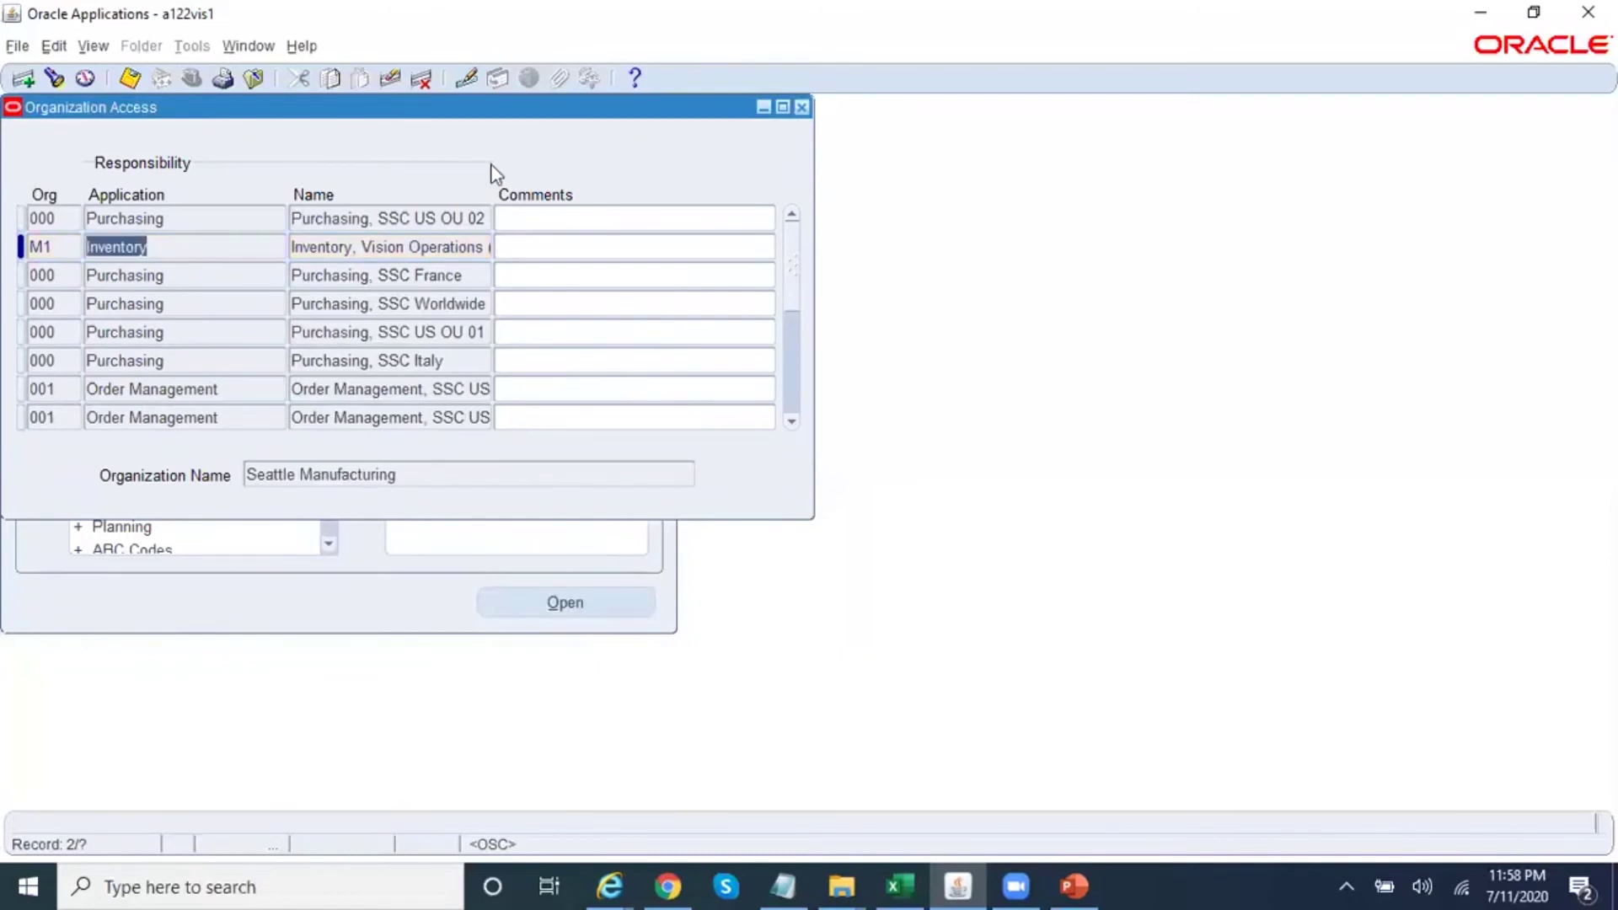
key("F4")
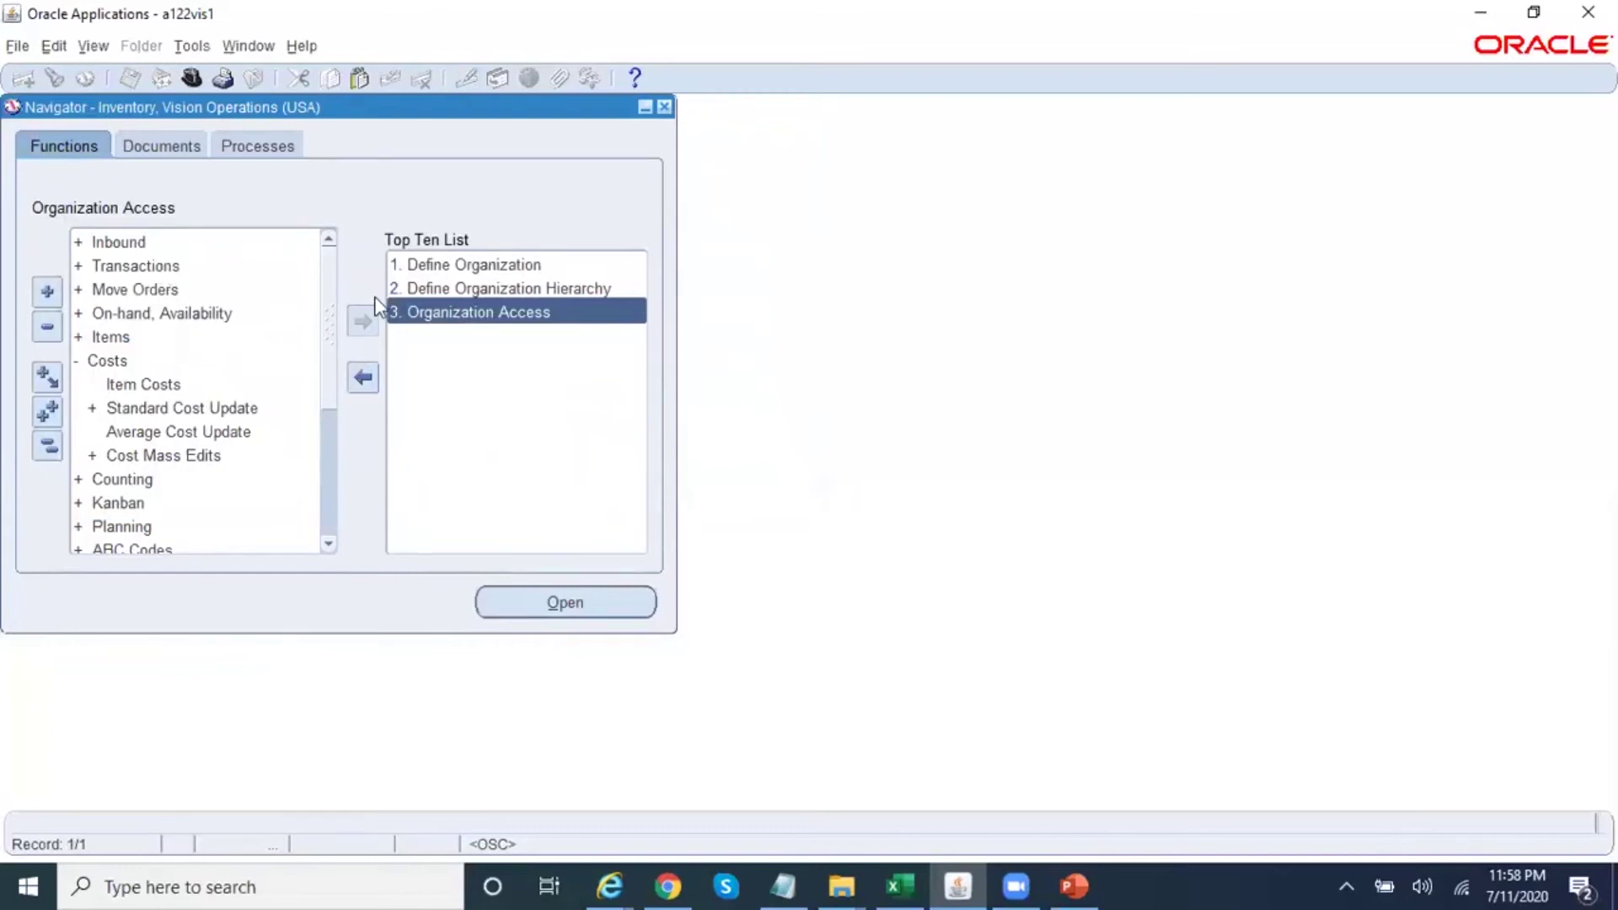
- Open Receipts under Transactions, Receiving and select organization M1, Seattle Manufacturing, from the choices matching m%
double_click(175, 265)
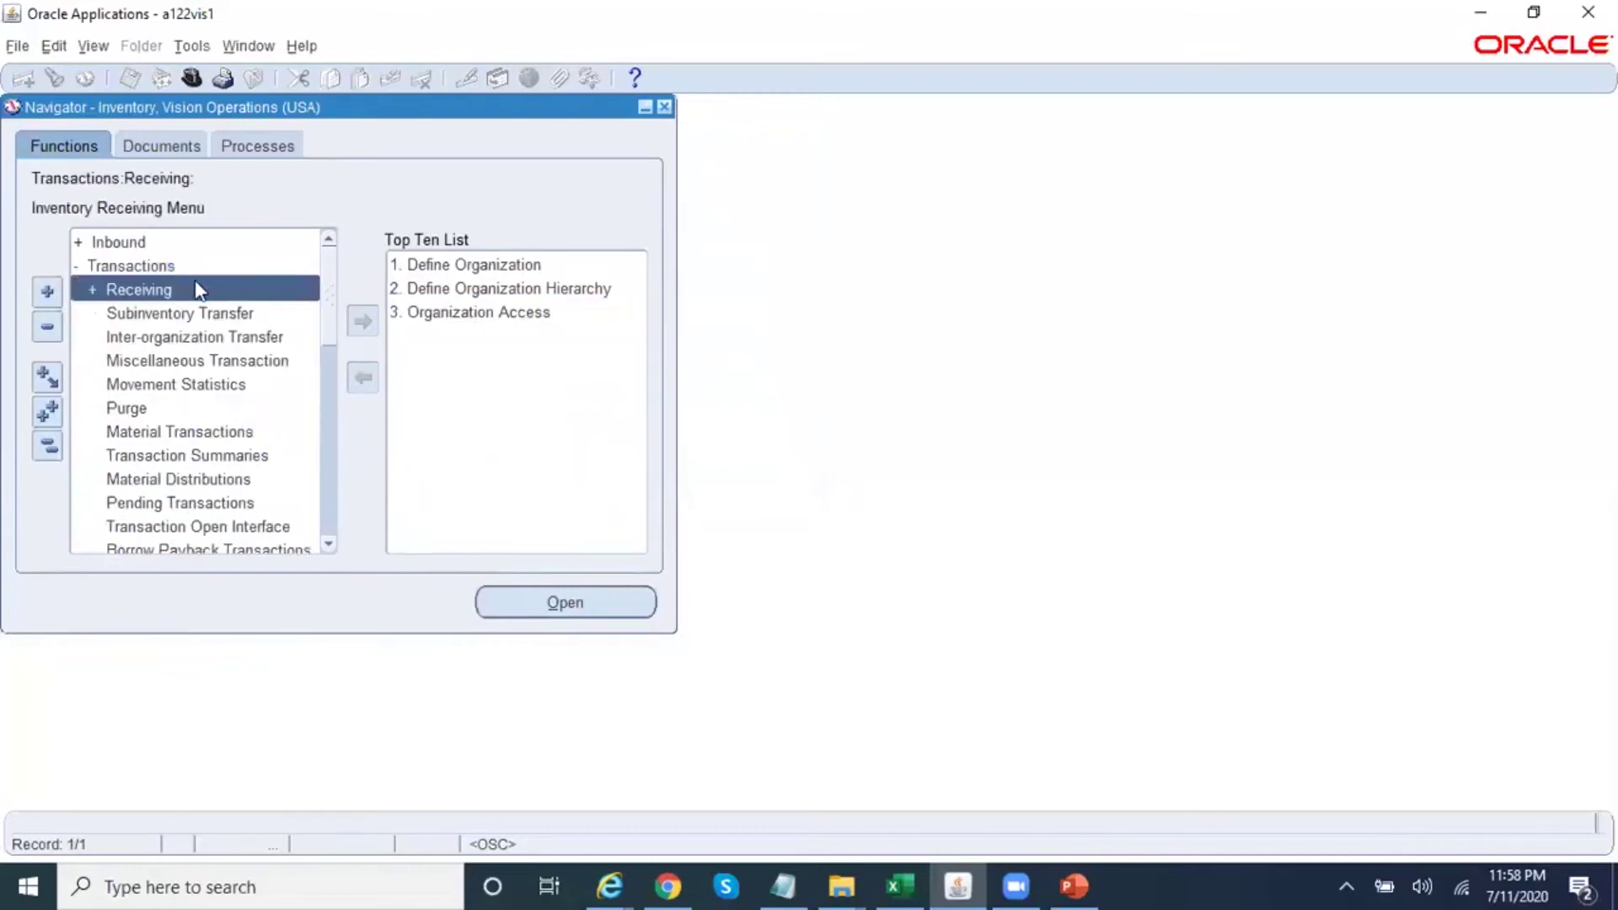
double_click(199, 289)
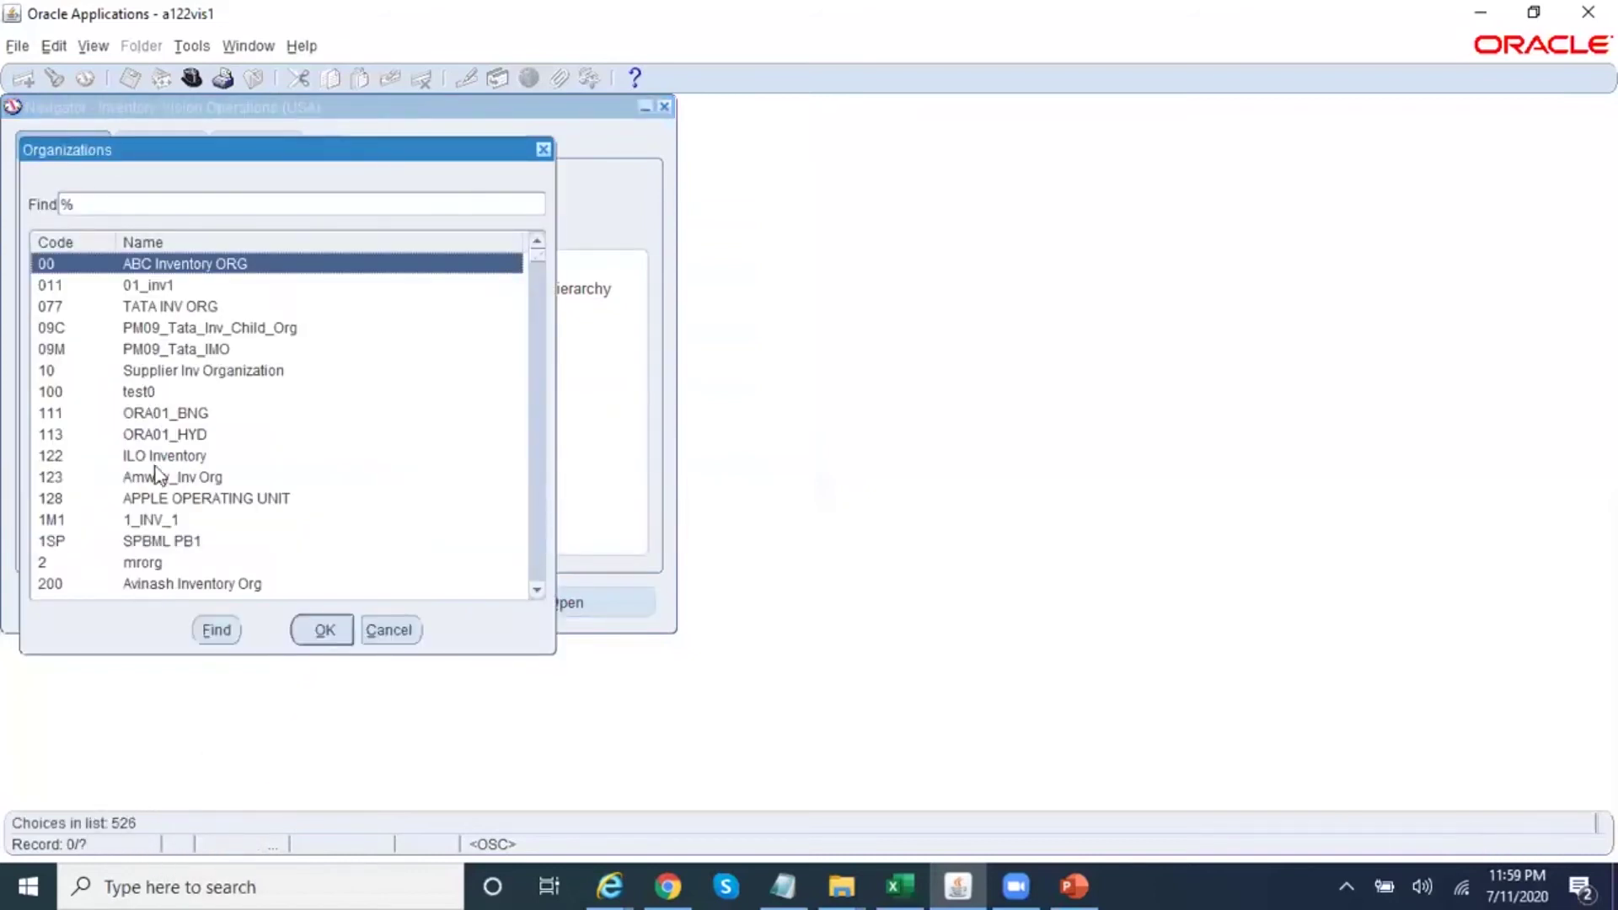
type("m")
left_click(95, 336)
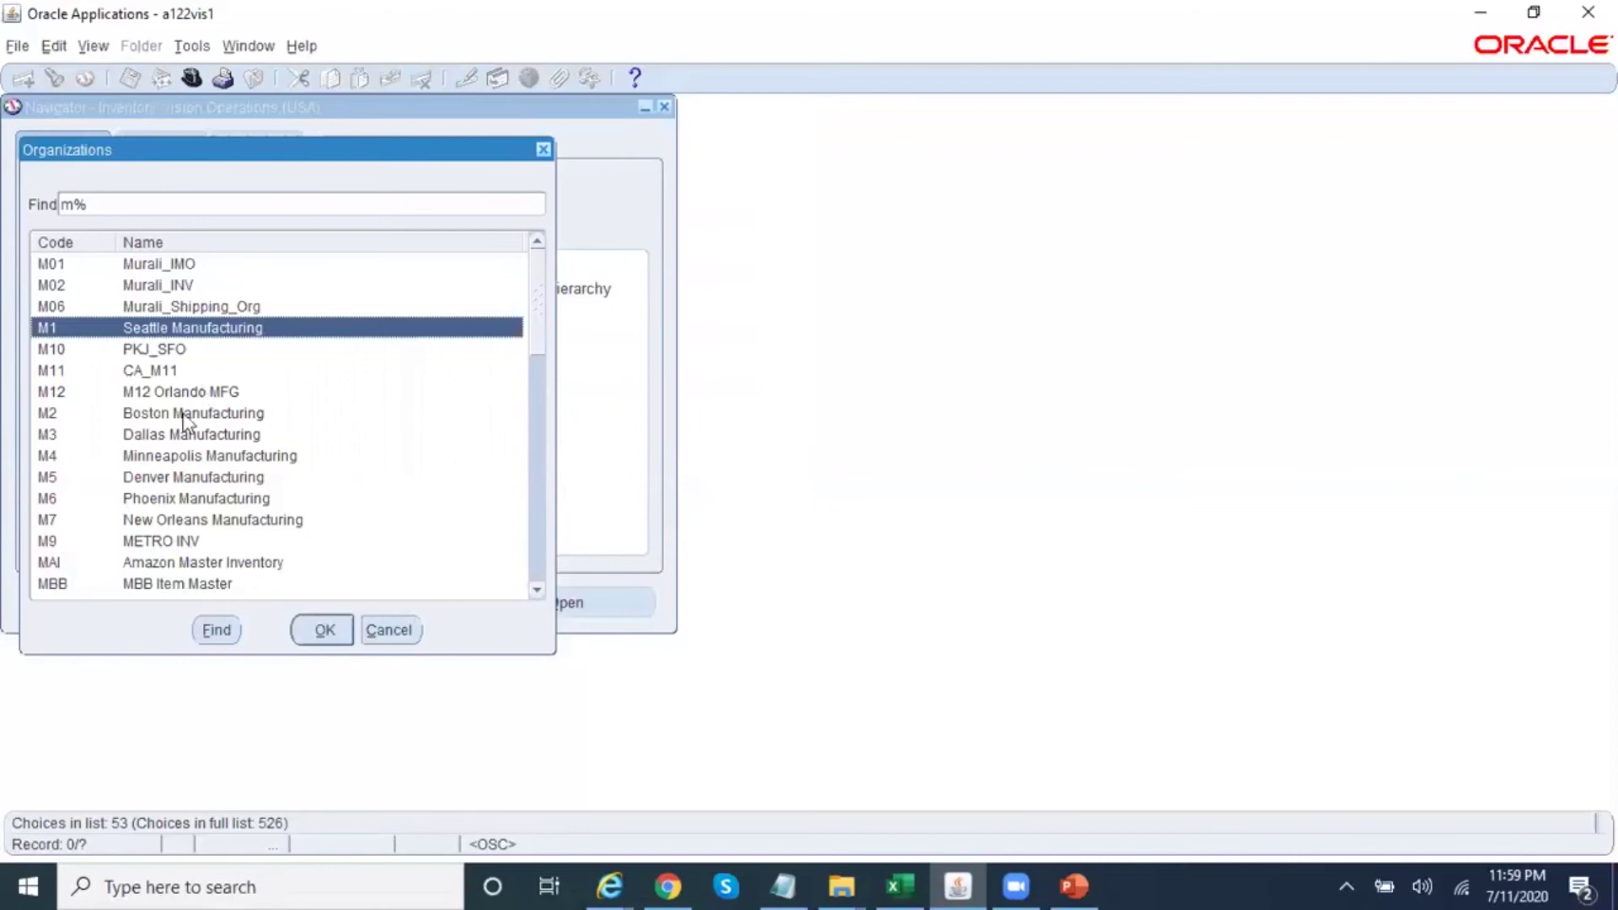
left_click(325, 632)
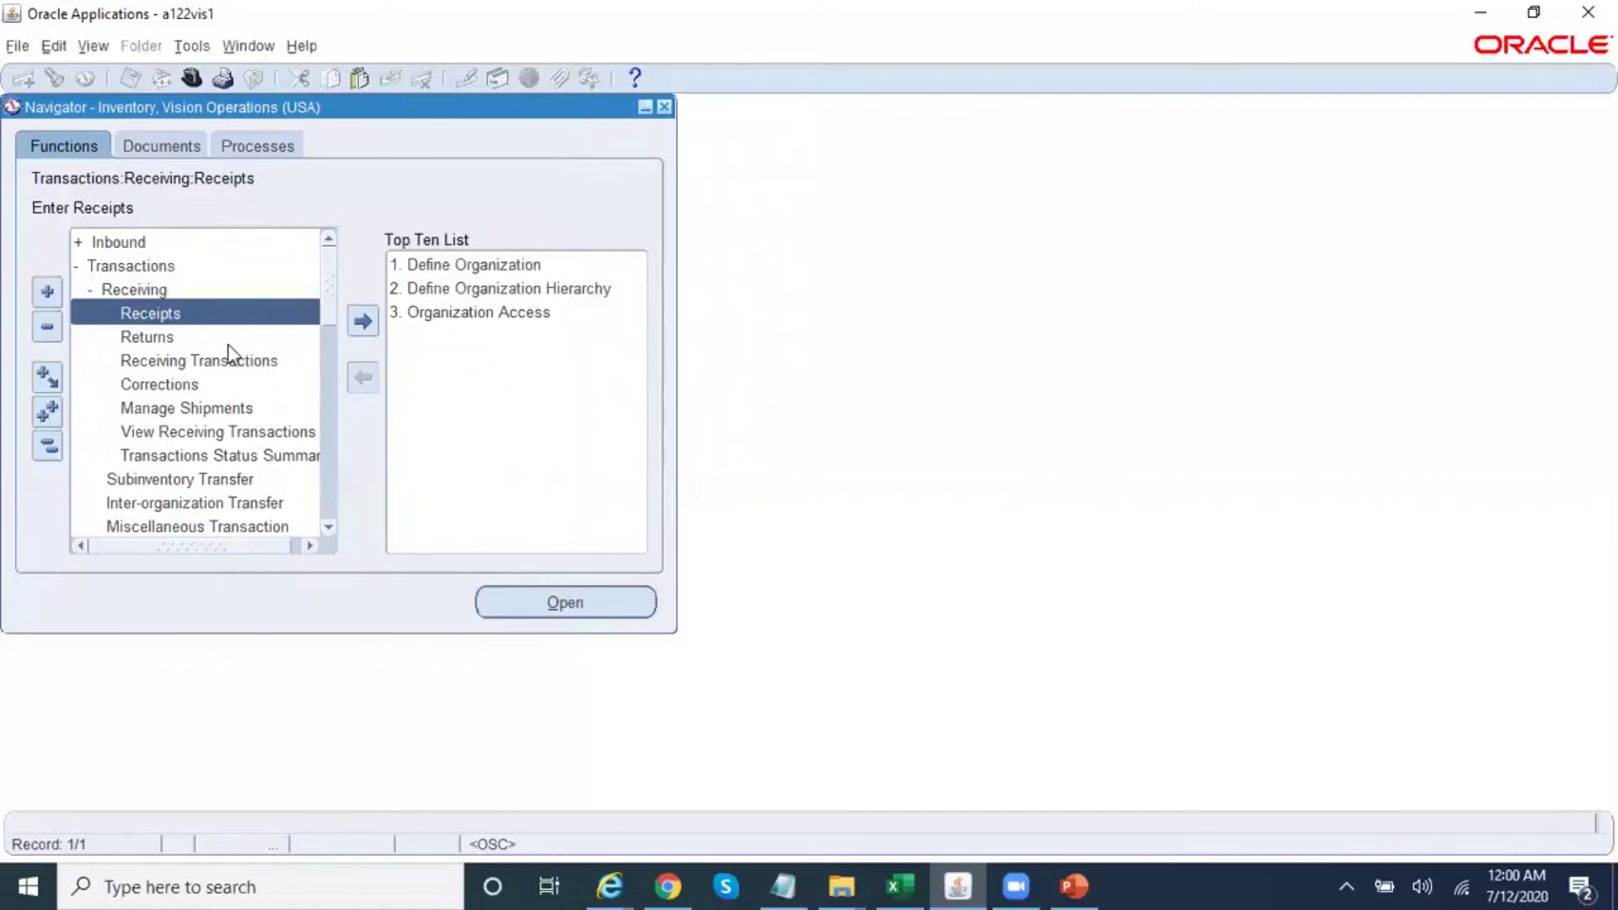
- Open Item Costs under Costs to check which organization it uses, and close its windows
left_click(220, 359)
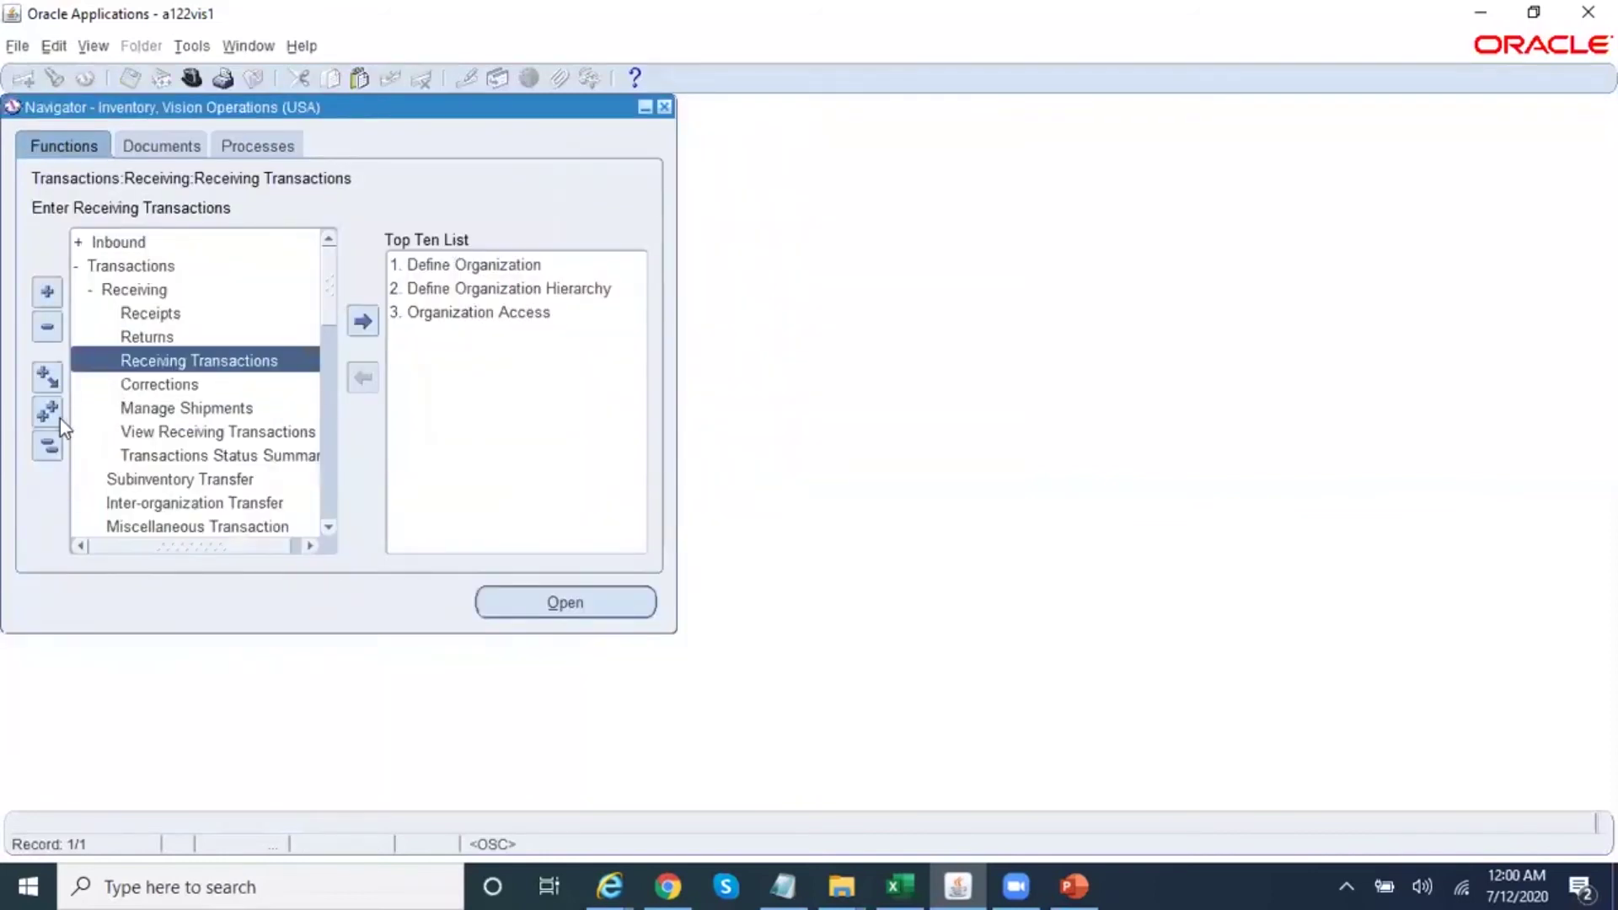
left_click(52, 441)
double_click(140, 361)
double_click(162, 379)
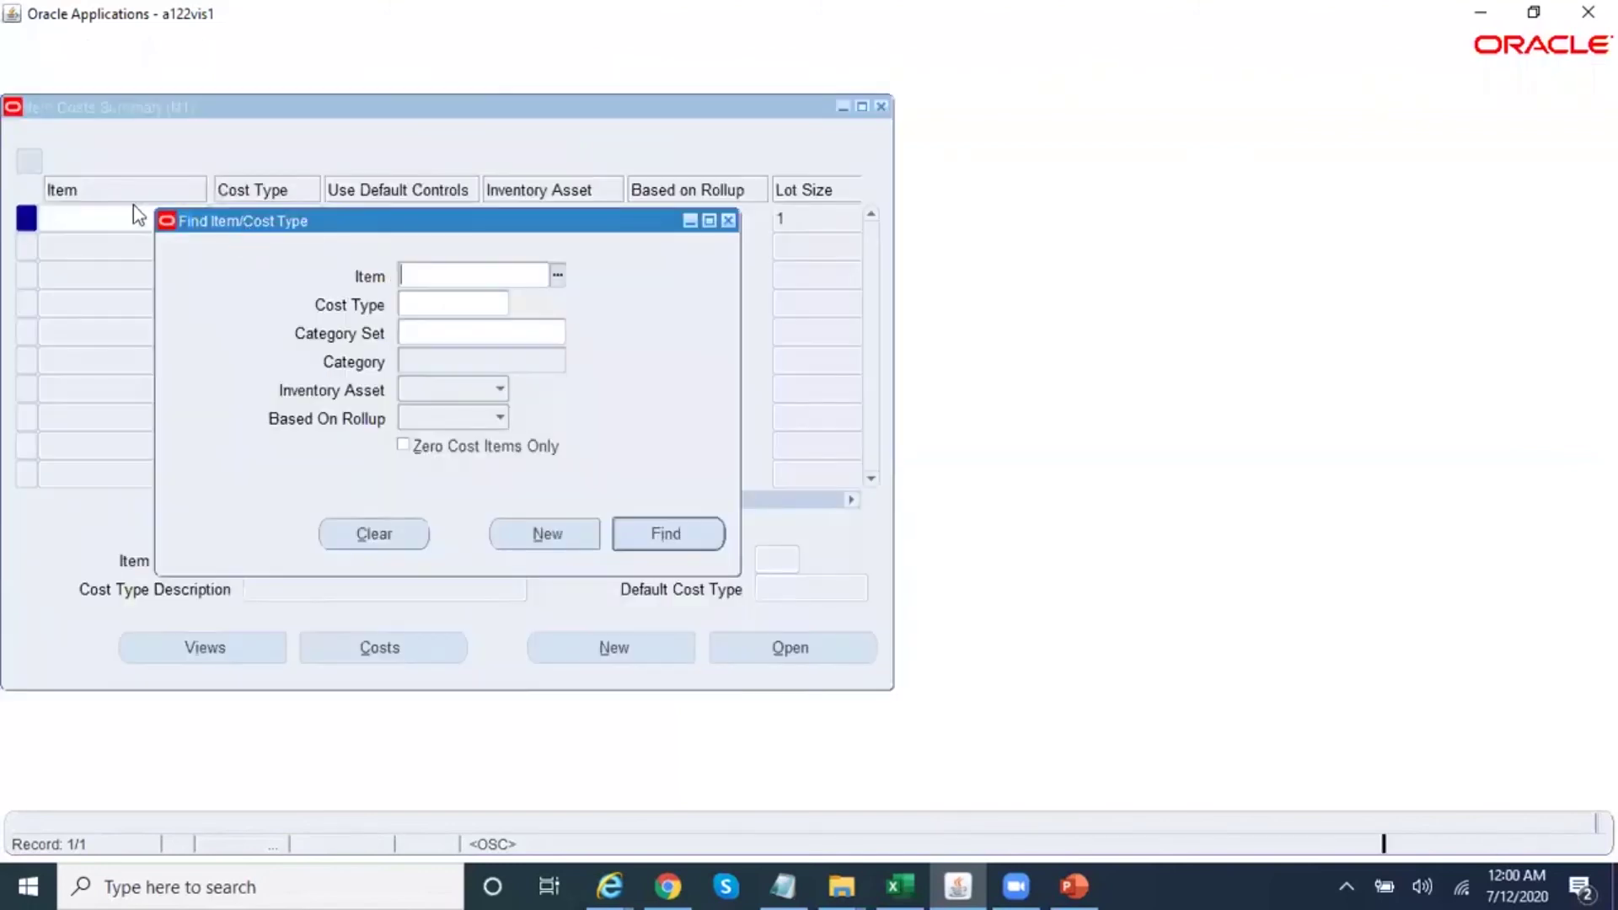
left_click(729, 221)
key("F4")
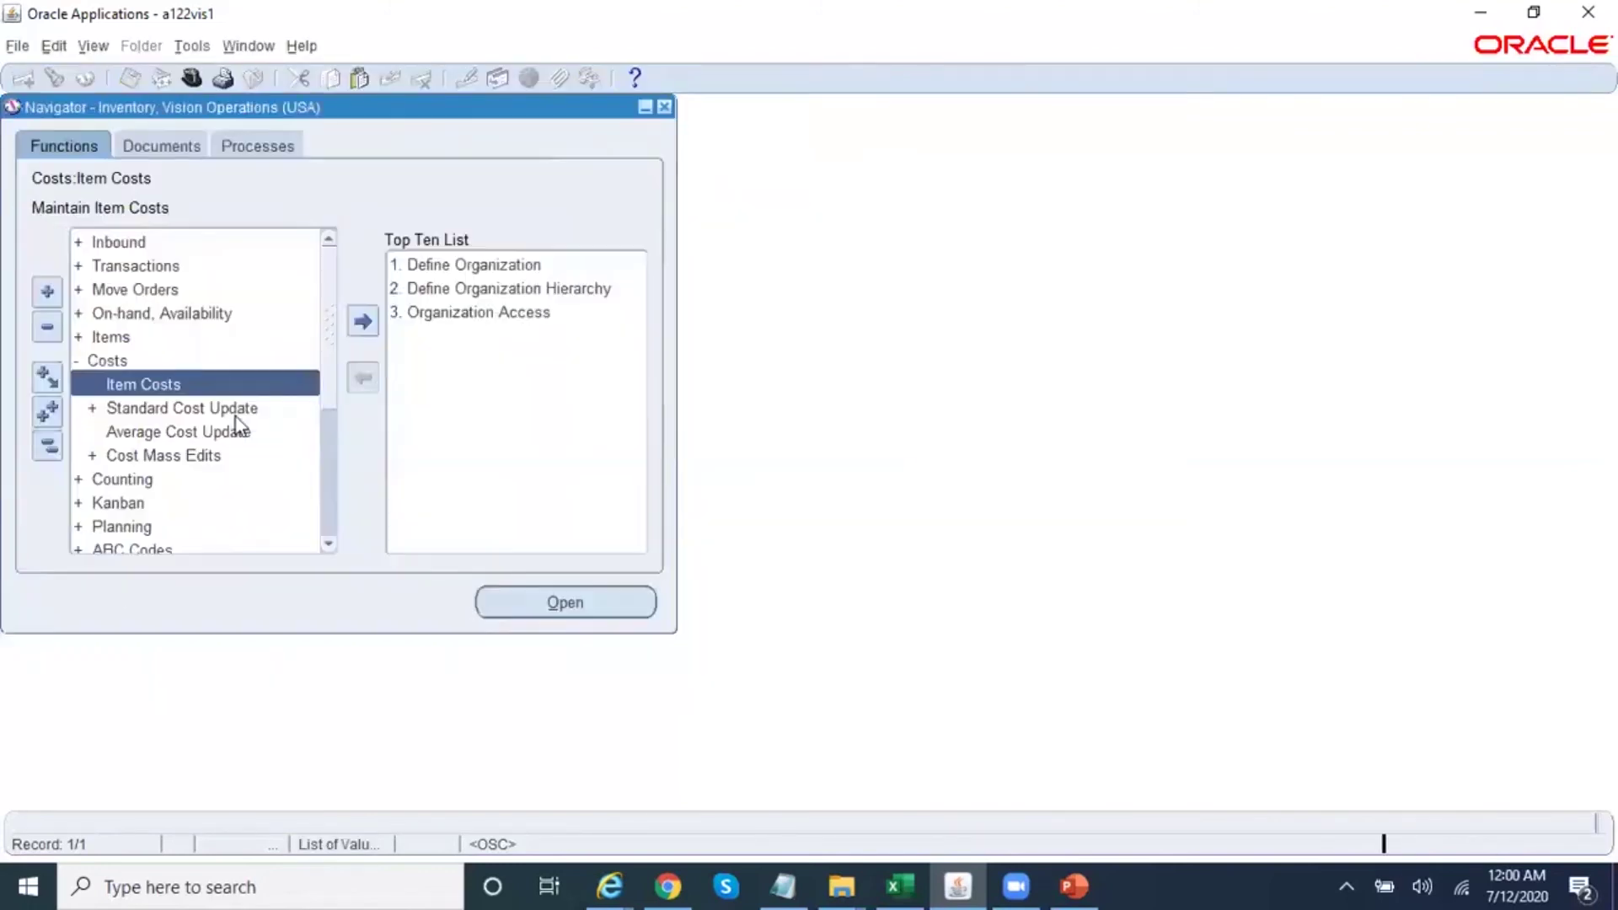
- Use Change Organization to switch to organization 100, test0
left_click_drag(326, 360, 330, 546)
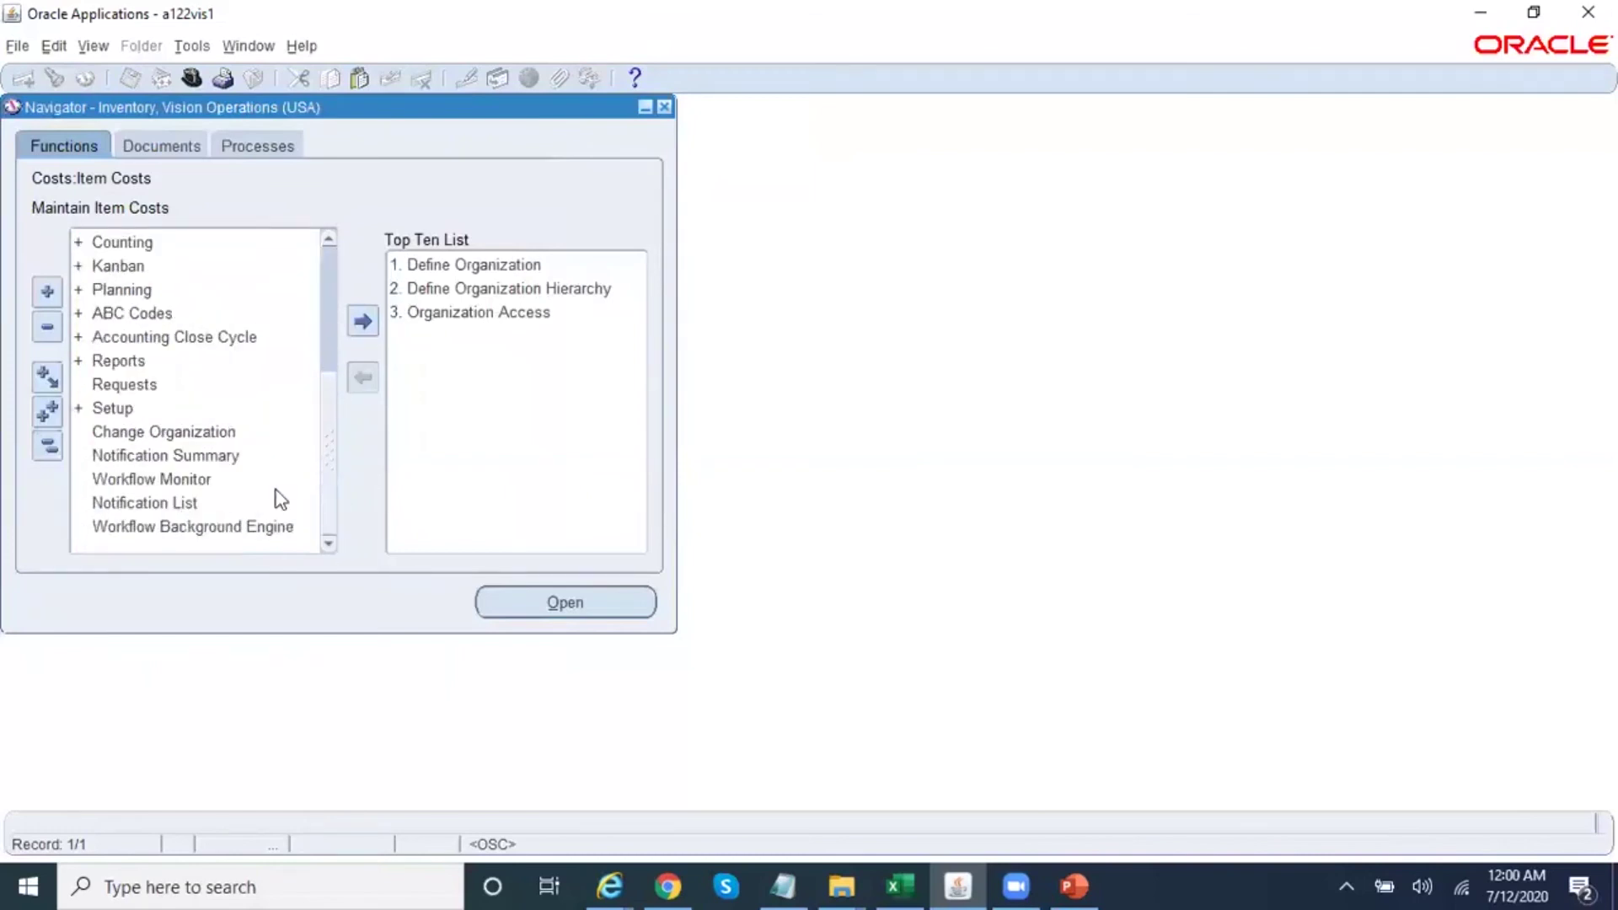
double_click(214, 432)
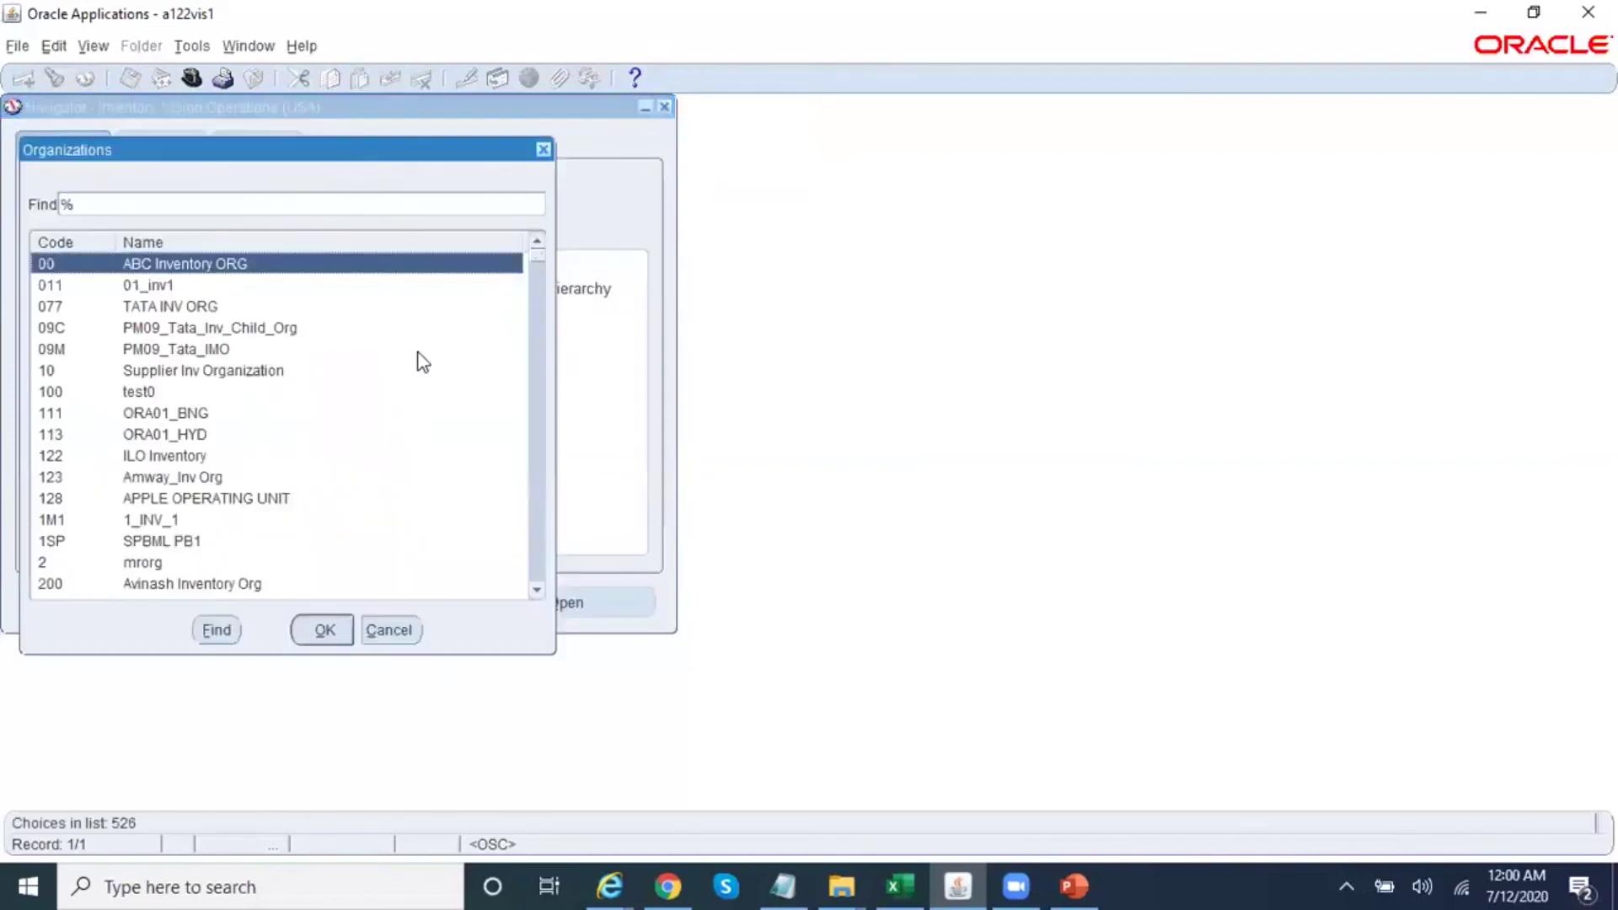
key("Down")
key("Down")
key("Down")
key("Down")
key("Down")
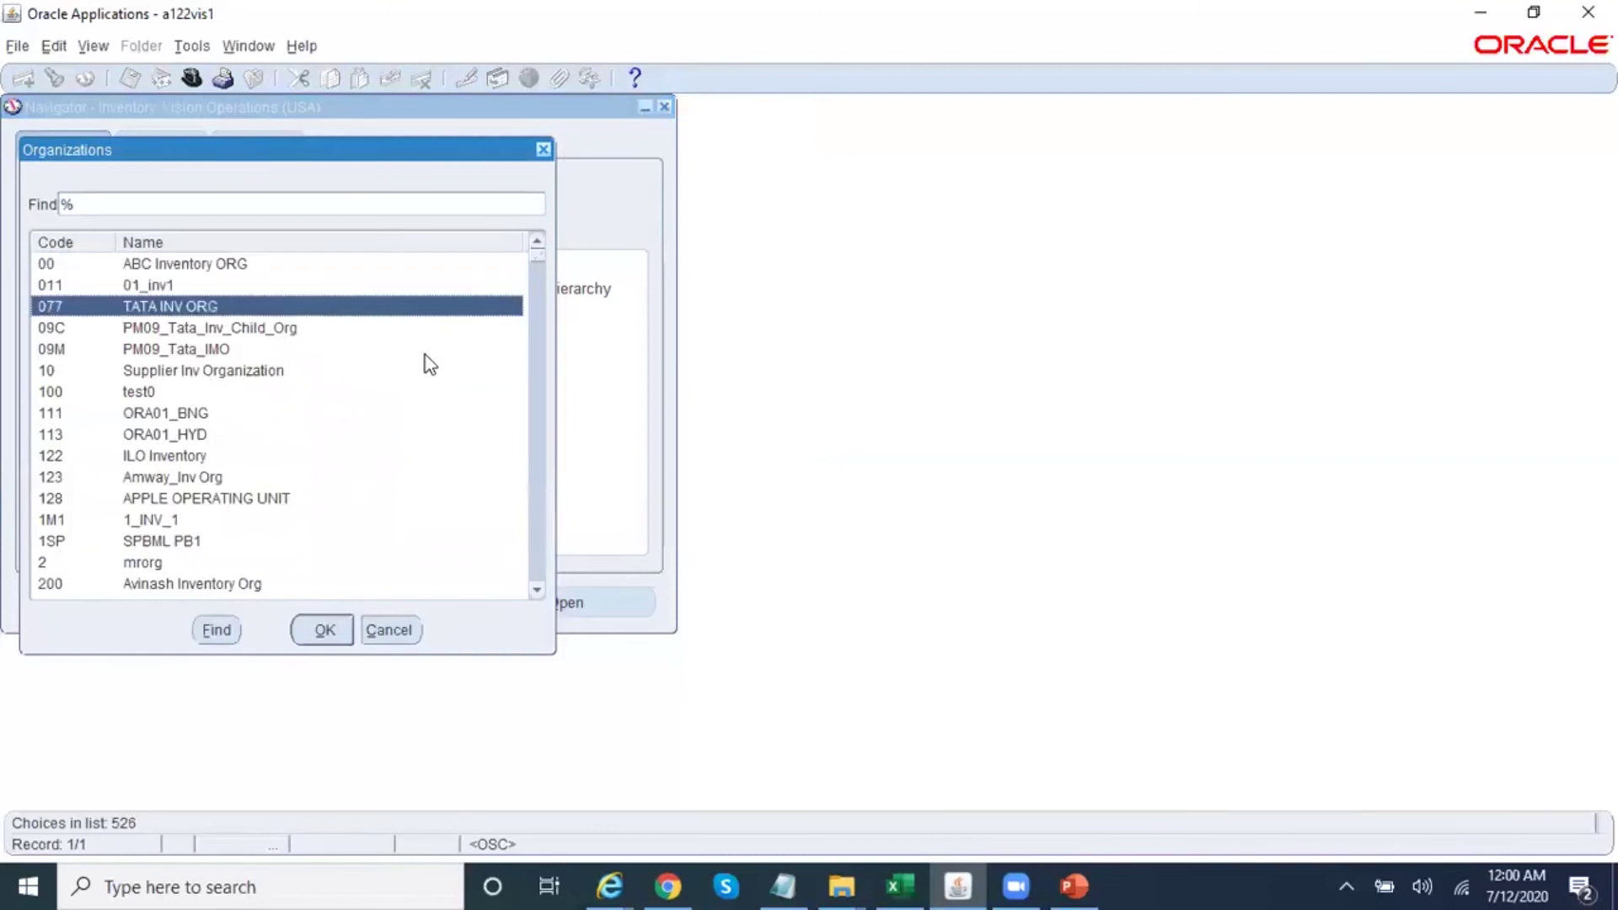
key("Down")
key("Down")
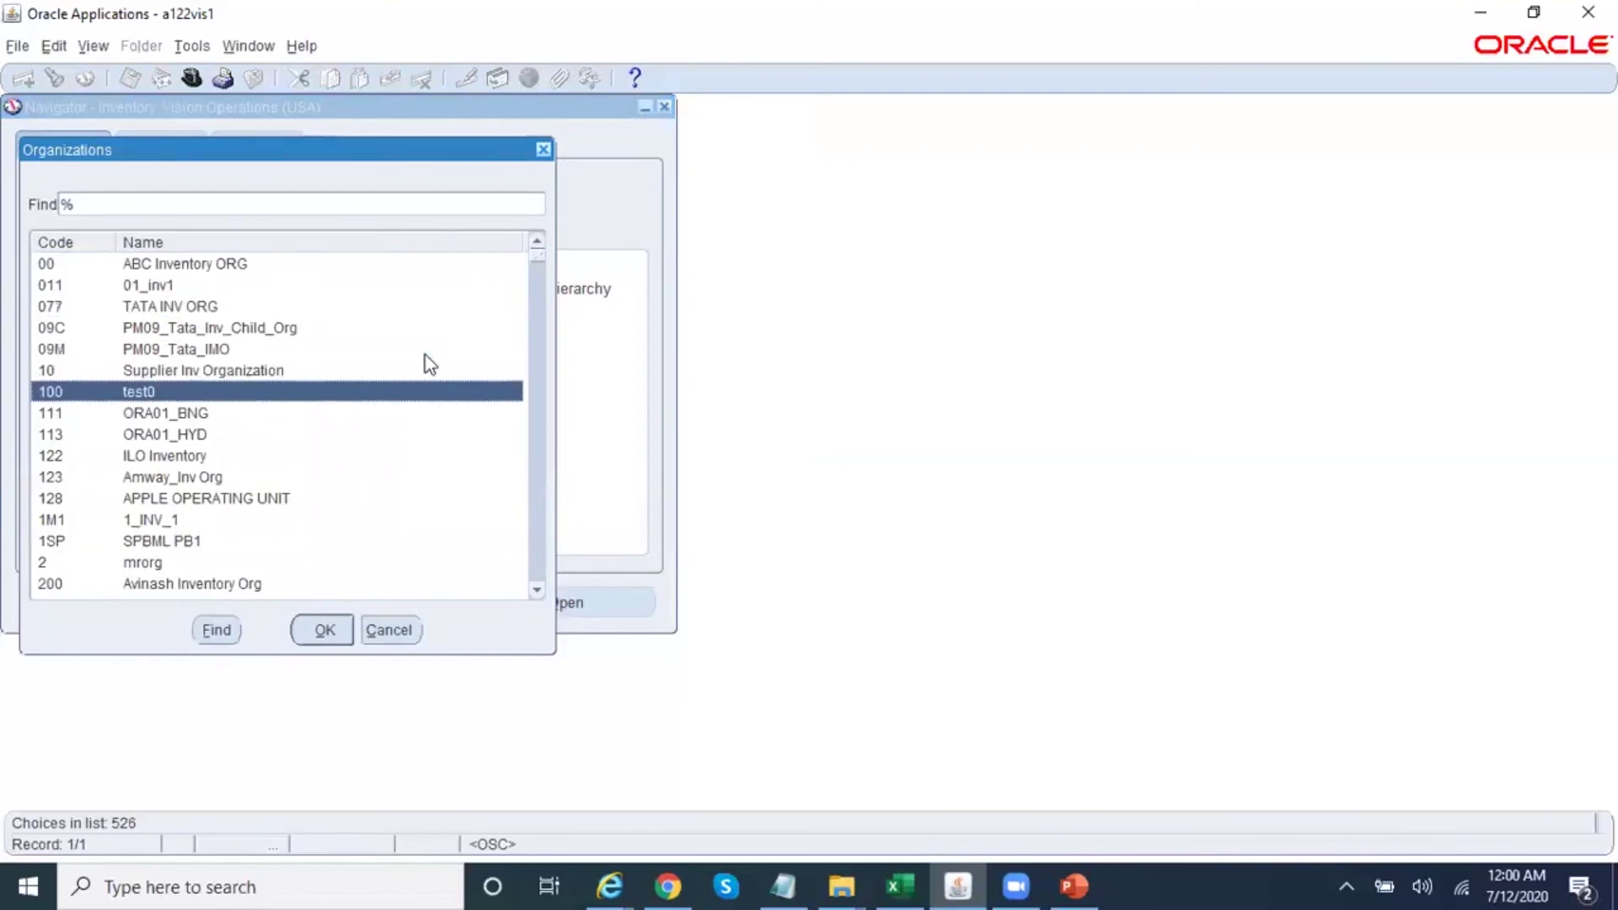
key("Return")
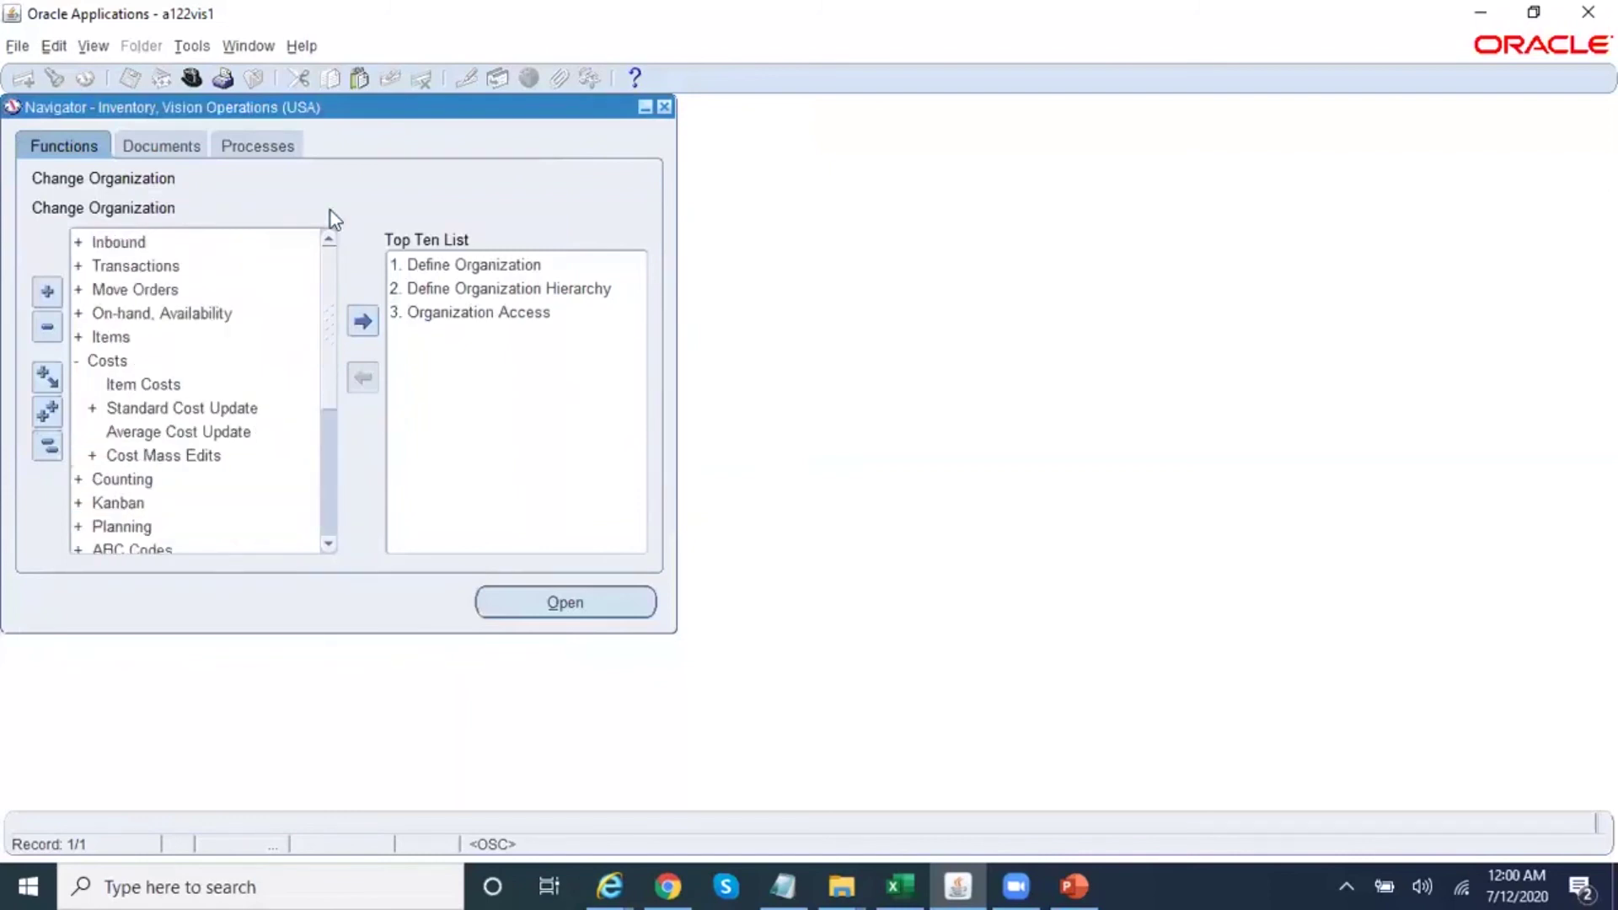
- Open Receipts under Transactions, Receiving to check its organization after the change, and close it
left_click(47, 448)
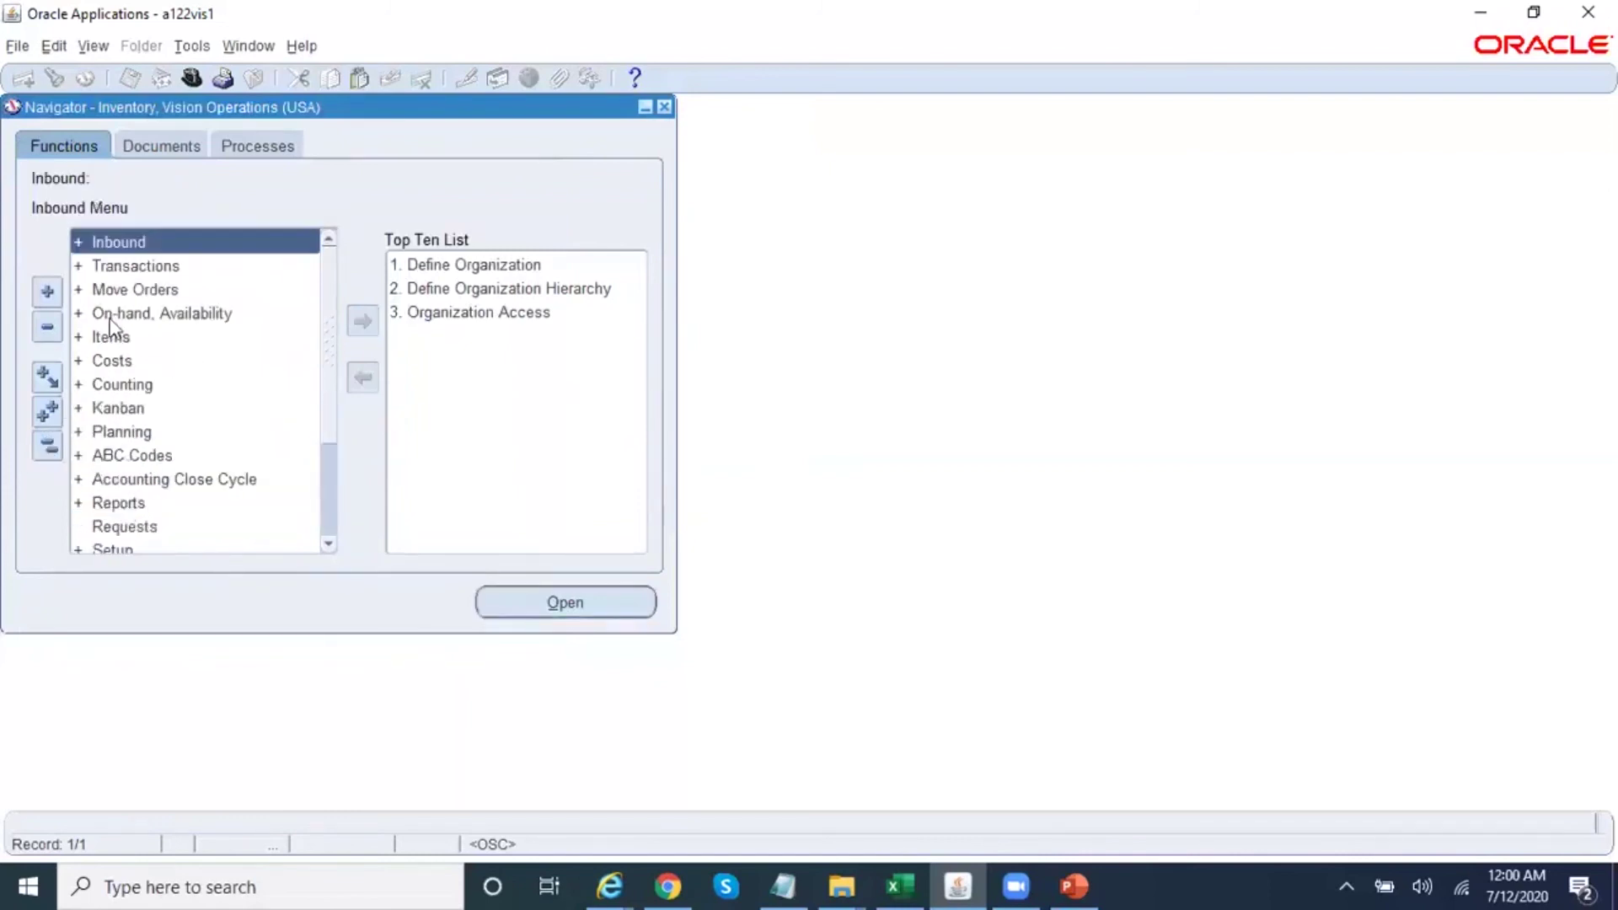
double_click(162, 266)
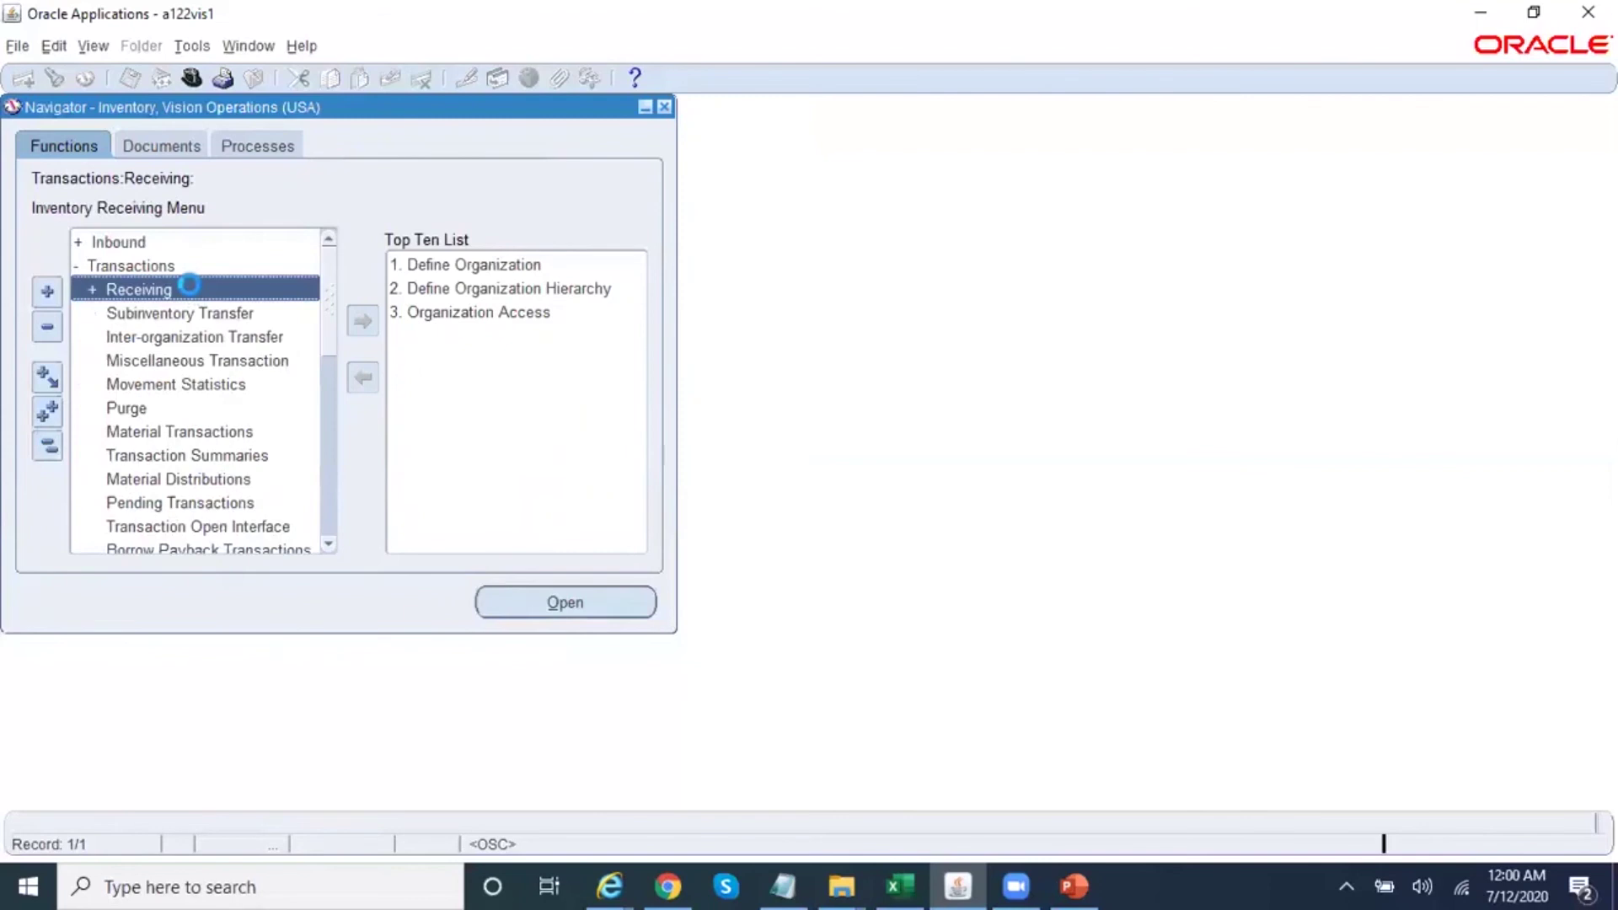
double_click(139, 289)
double_click(215, 314)
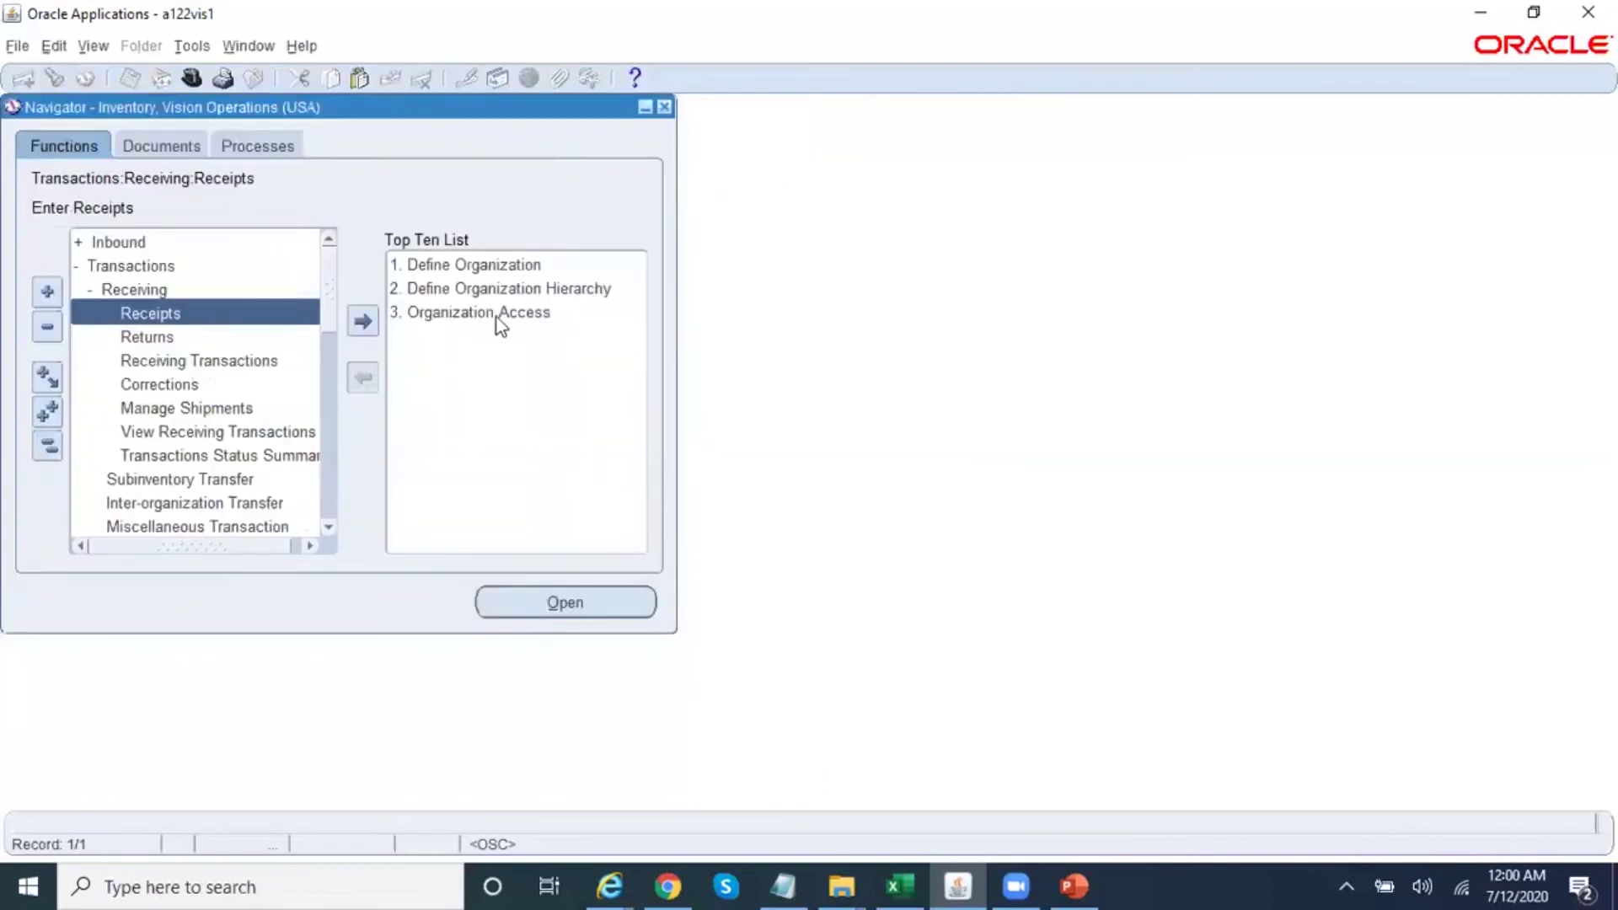
- Open Organization Access and query the record with Org M1 and responsibility name Inventory%Vision%Oper%USA%
double_click(494, 313)
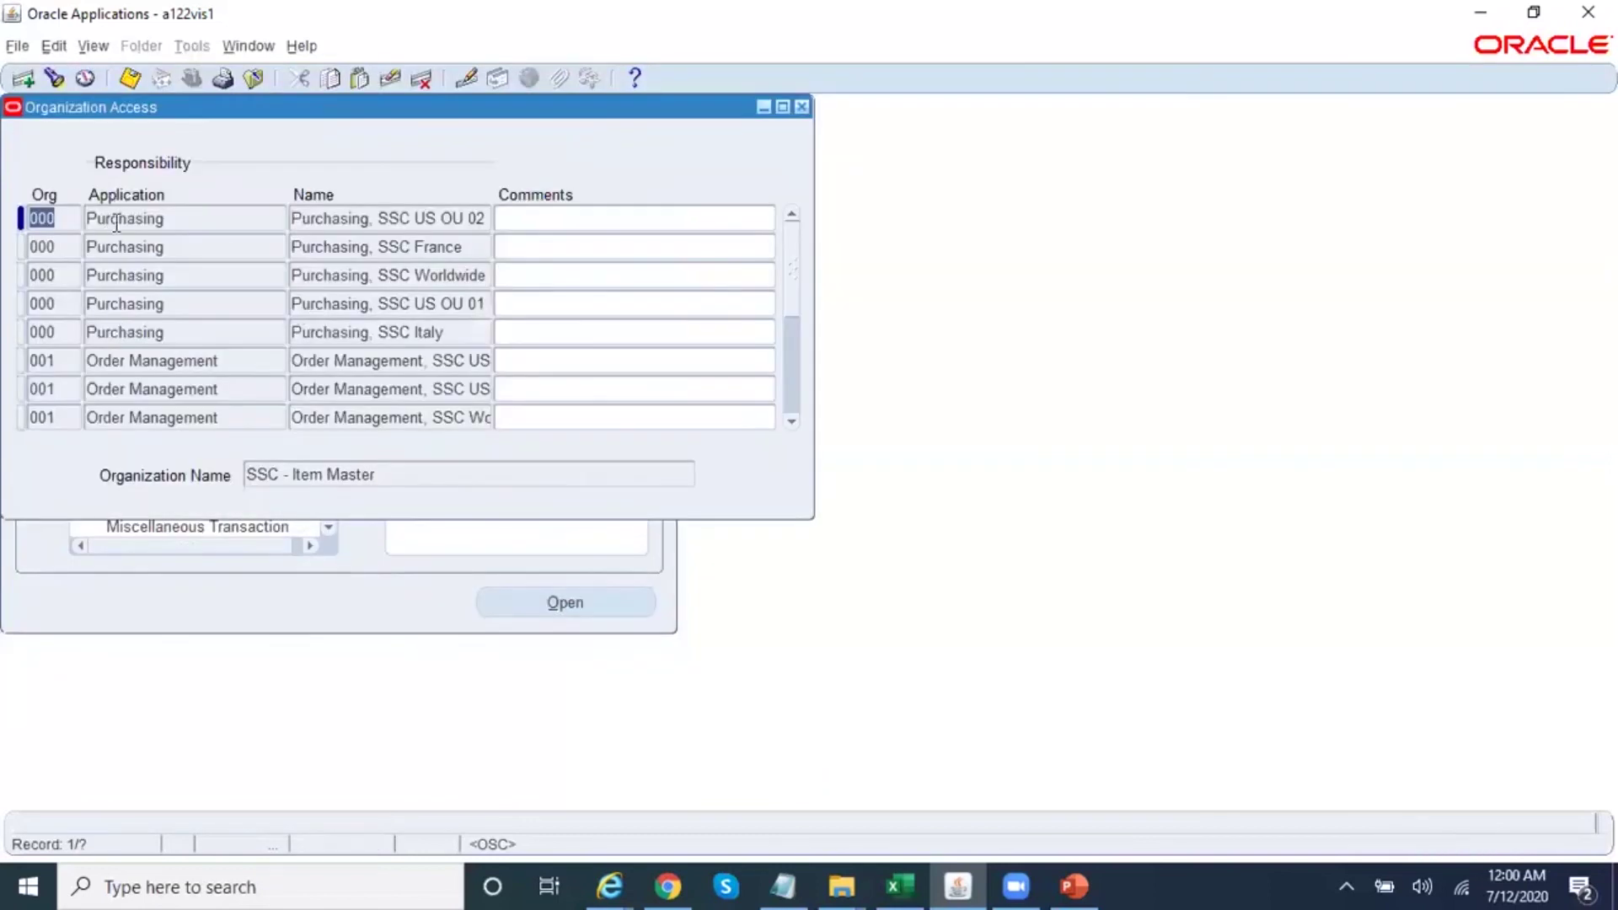
double_click(187, 219)
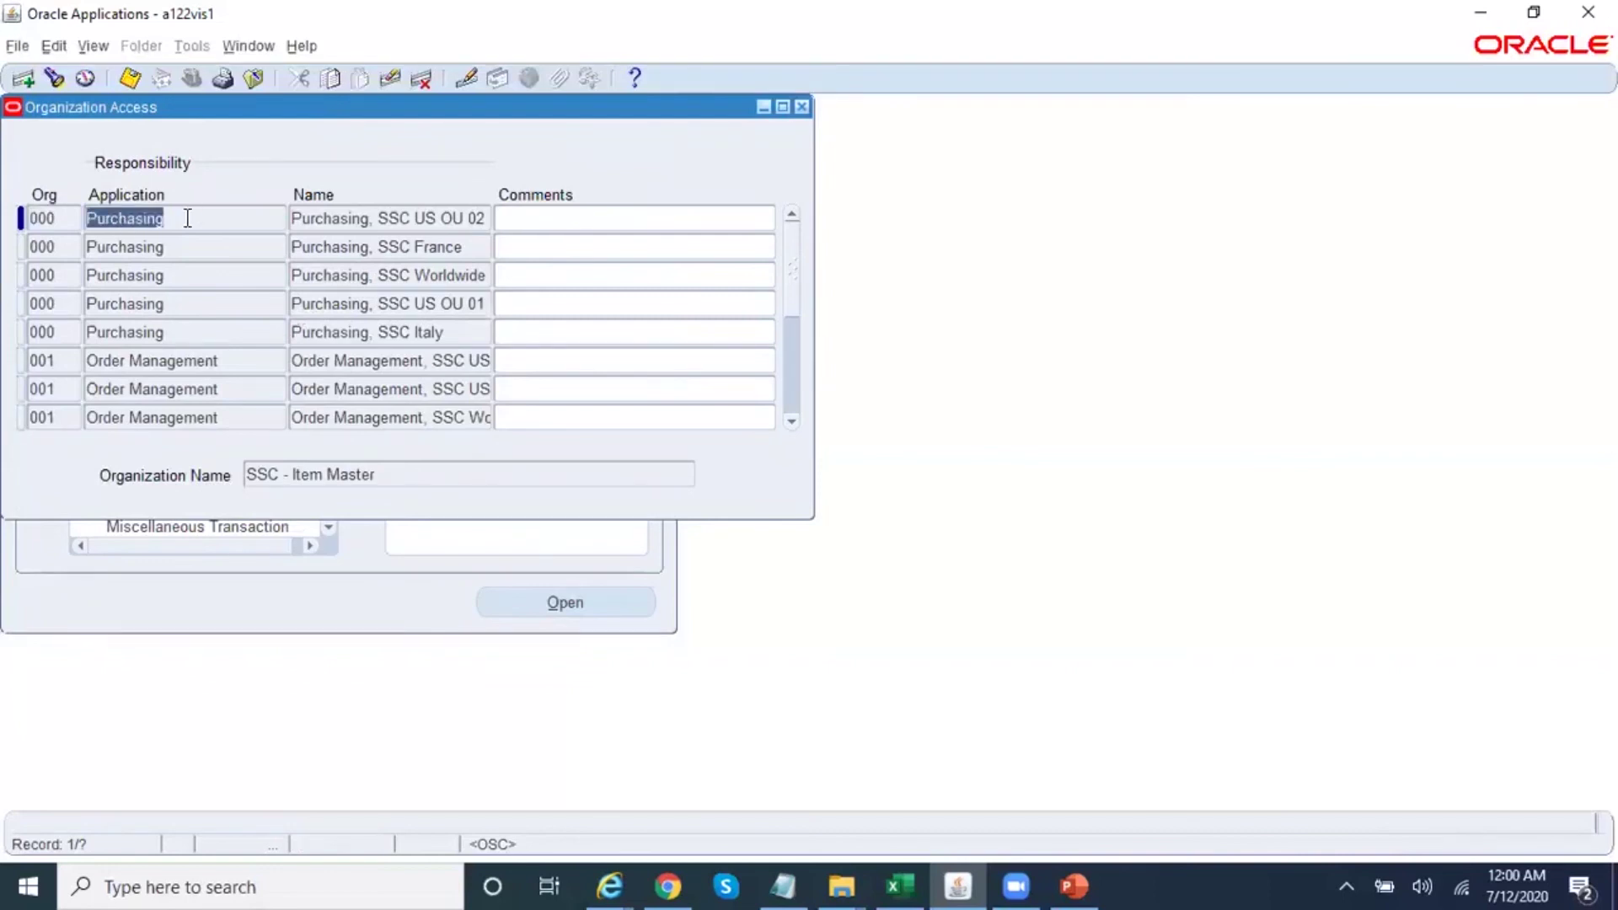
key("F11")
type("M1")
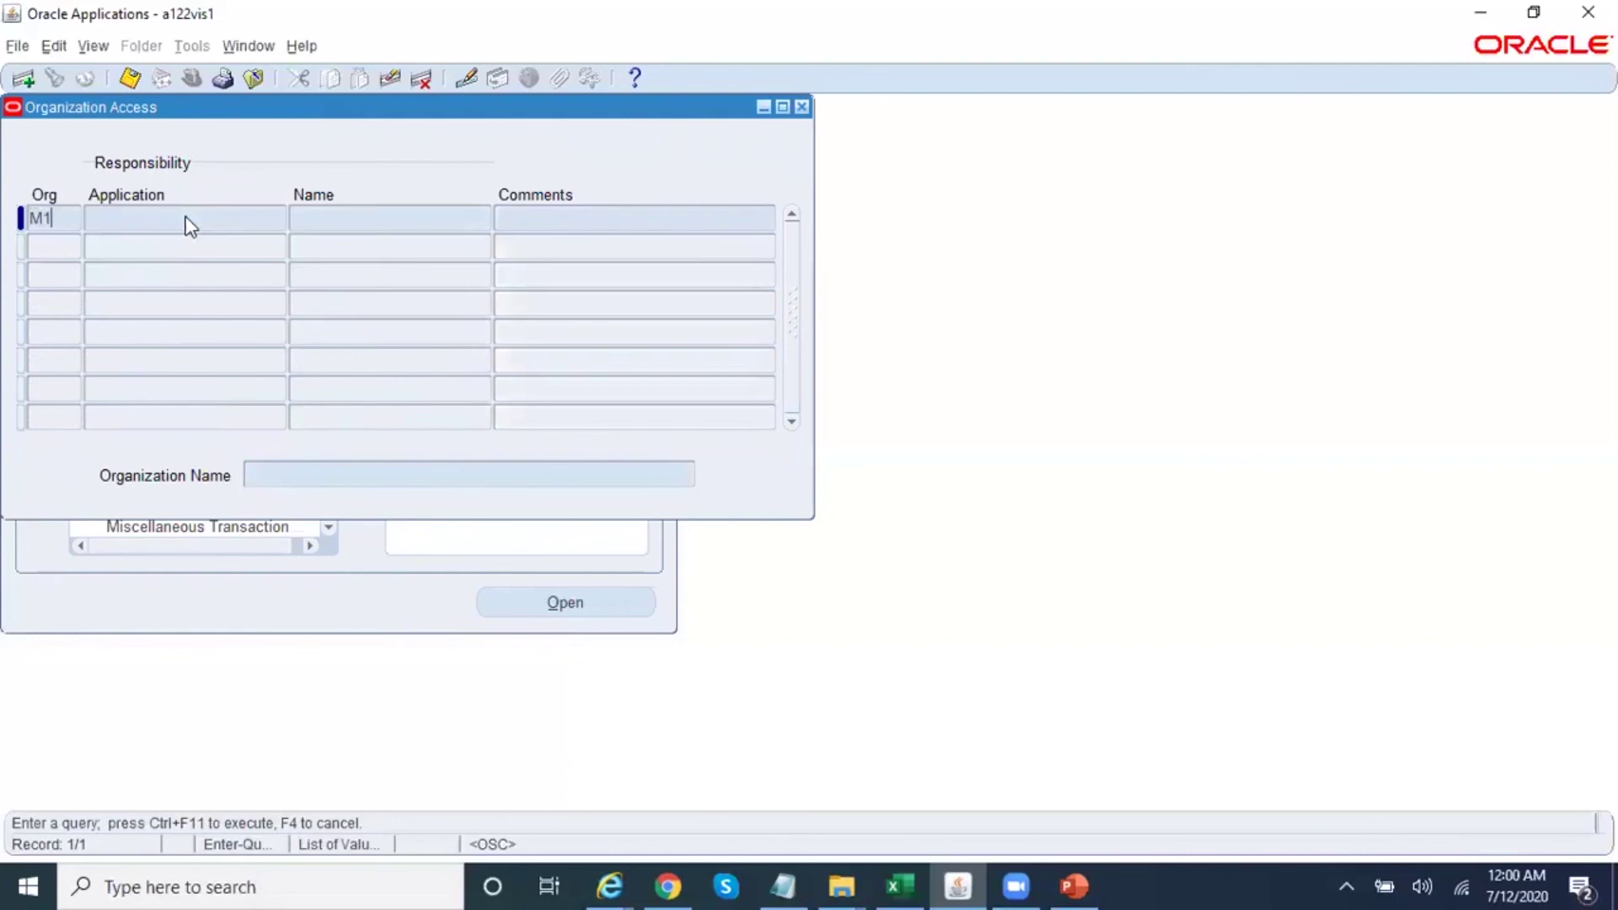
key("Tab")
key("Tab")
type("Inventory%Vi")
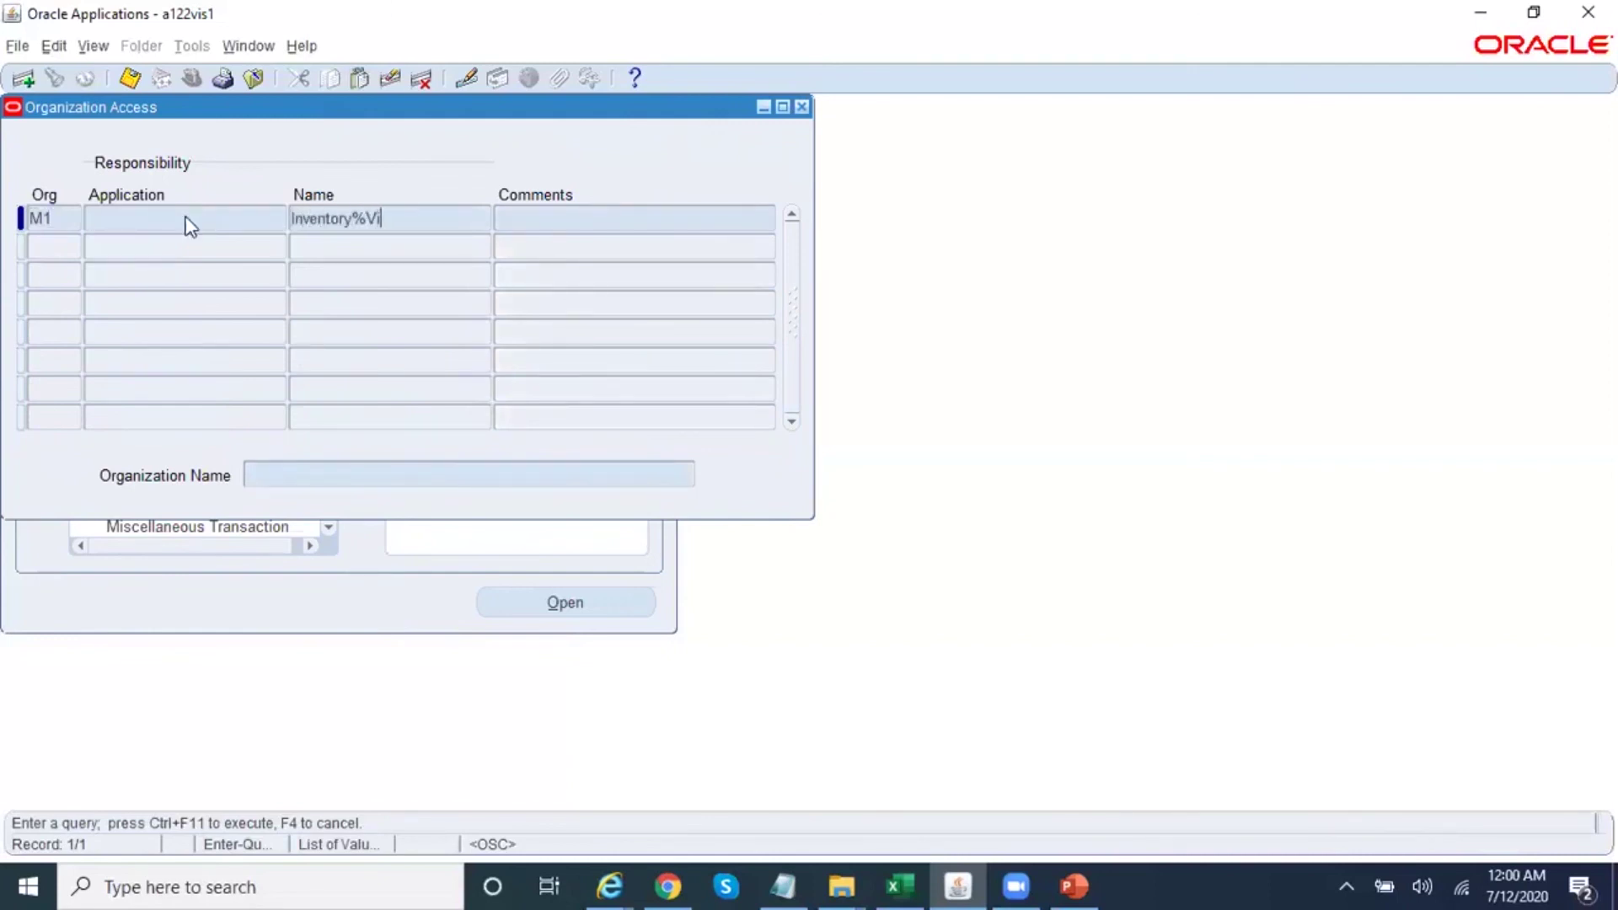
type("sion%Oper%USA%")
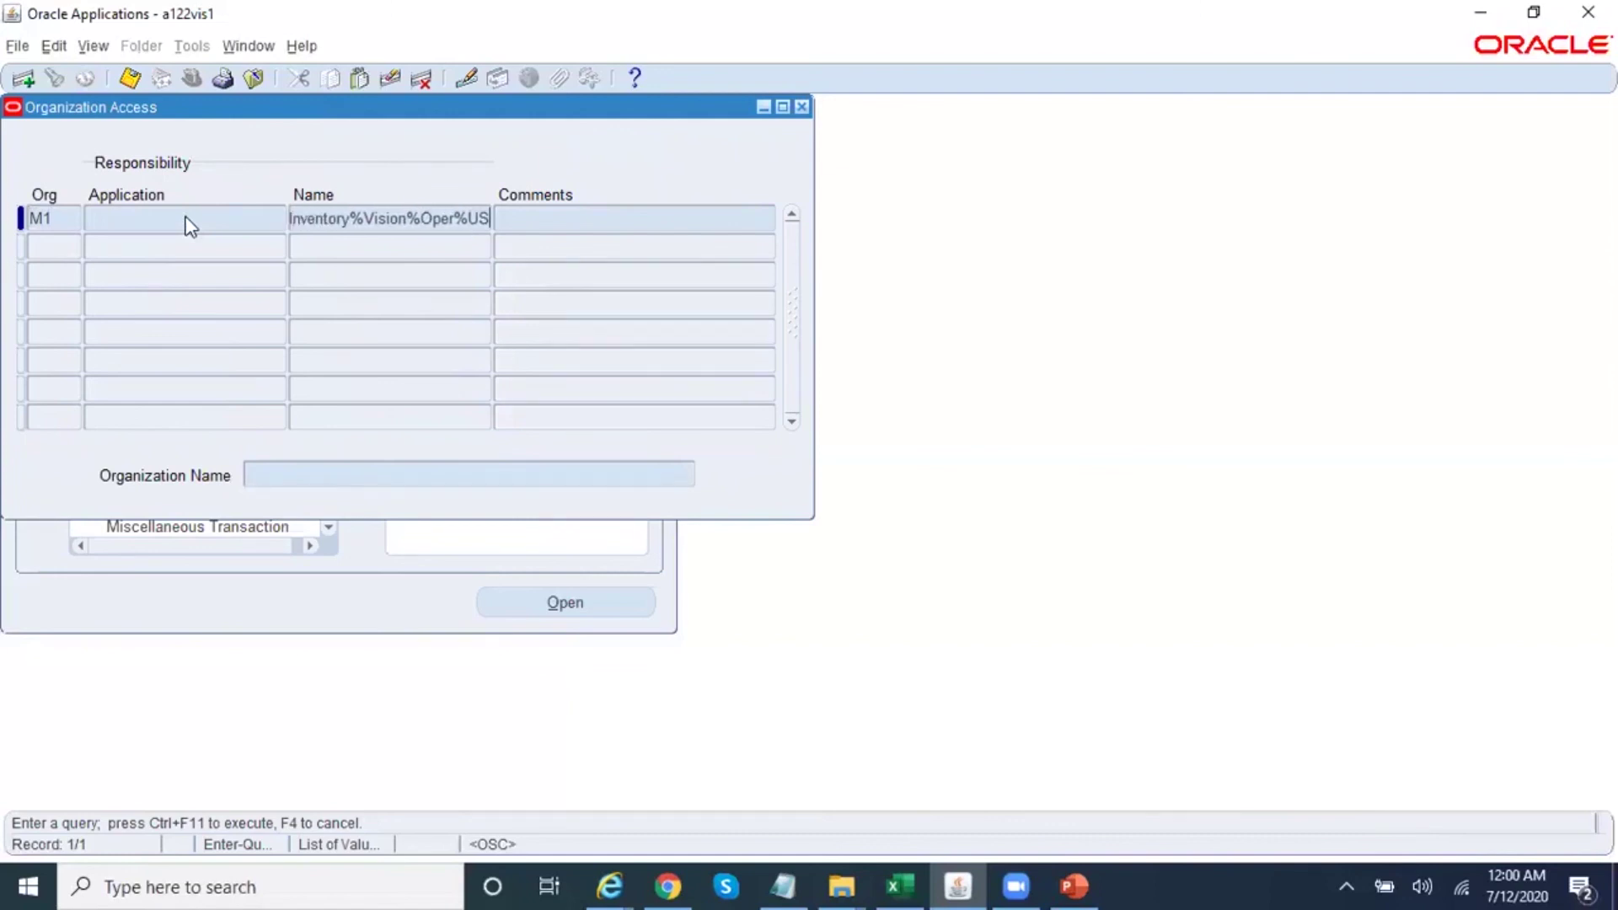
key("ctrl+F11")
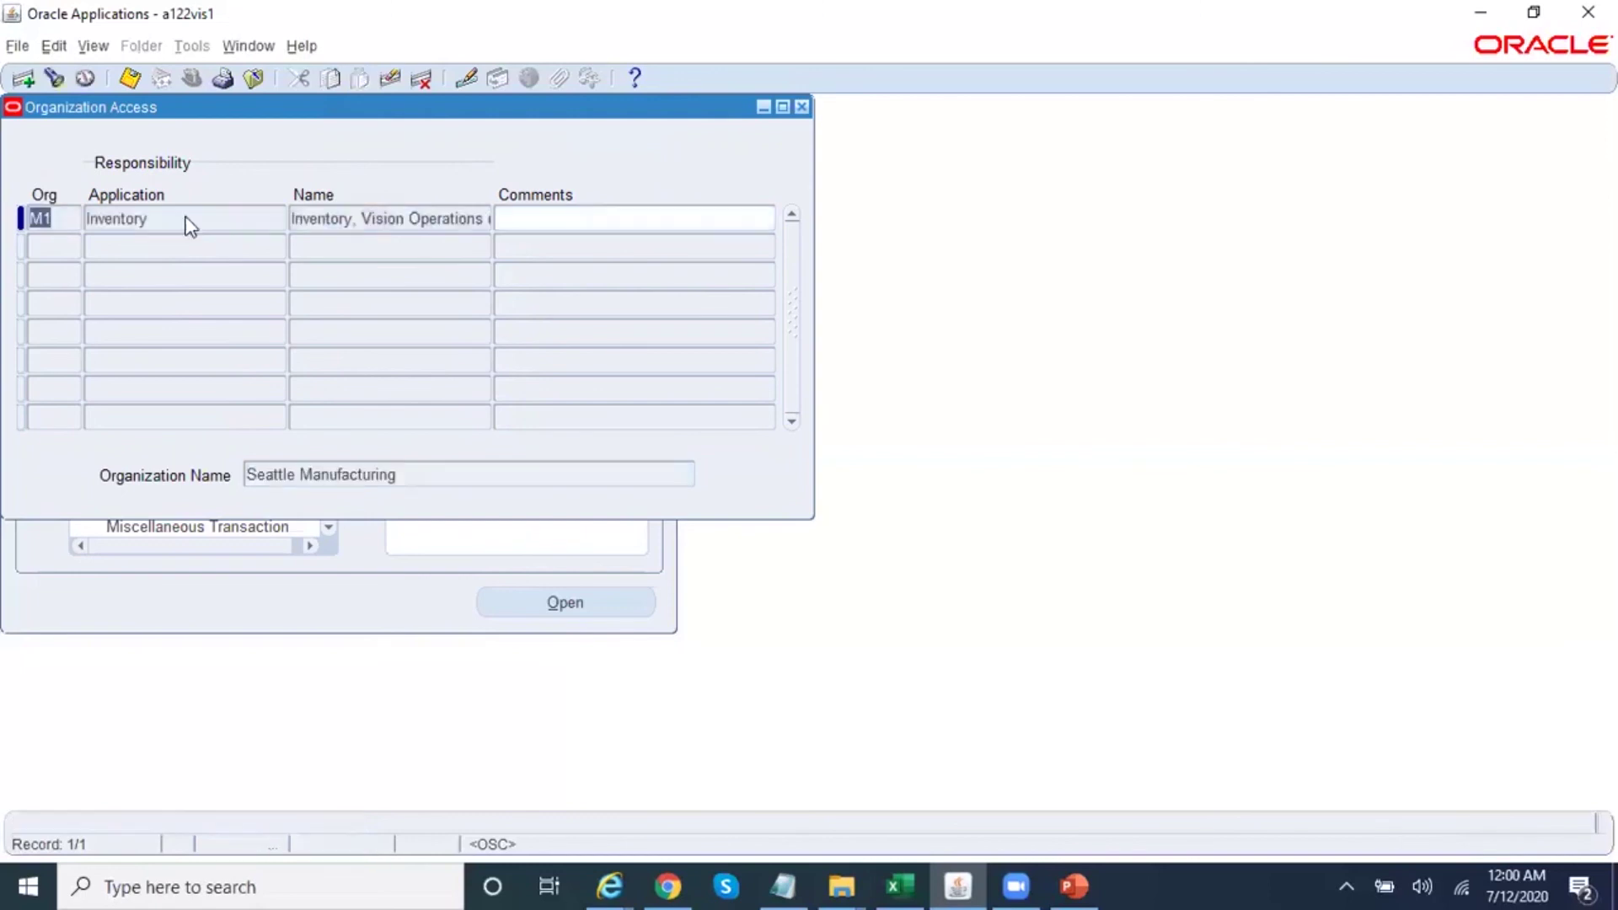
- Delete the M1 access record for Inventory, Vision Operations (USA), save the deletion, and close Organization Access
left_click(420, 80)
left_click(836, 514)
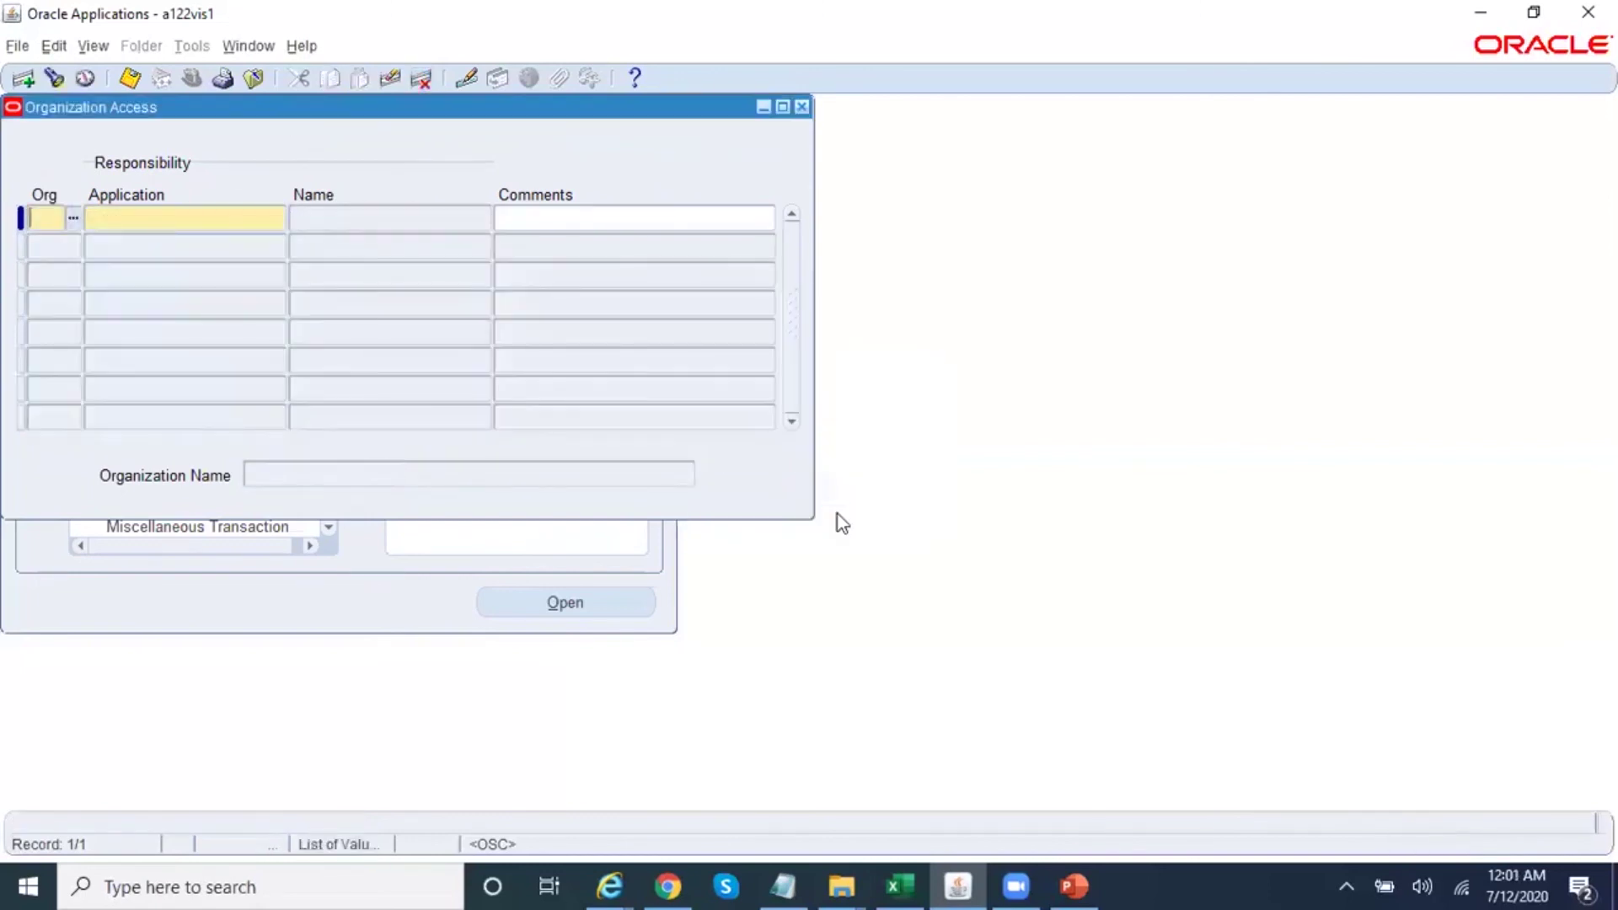
key("ctrl+s")
key("F4")
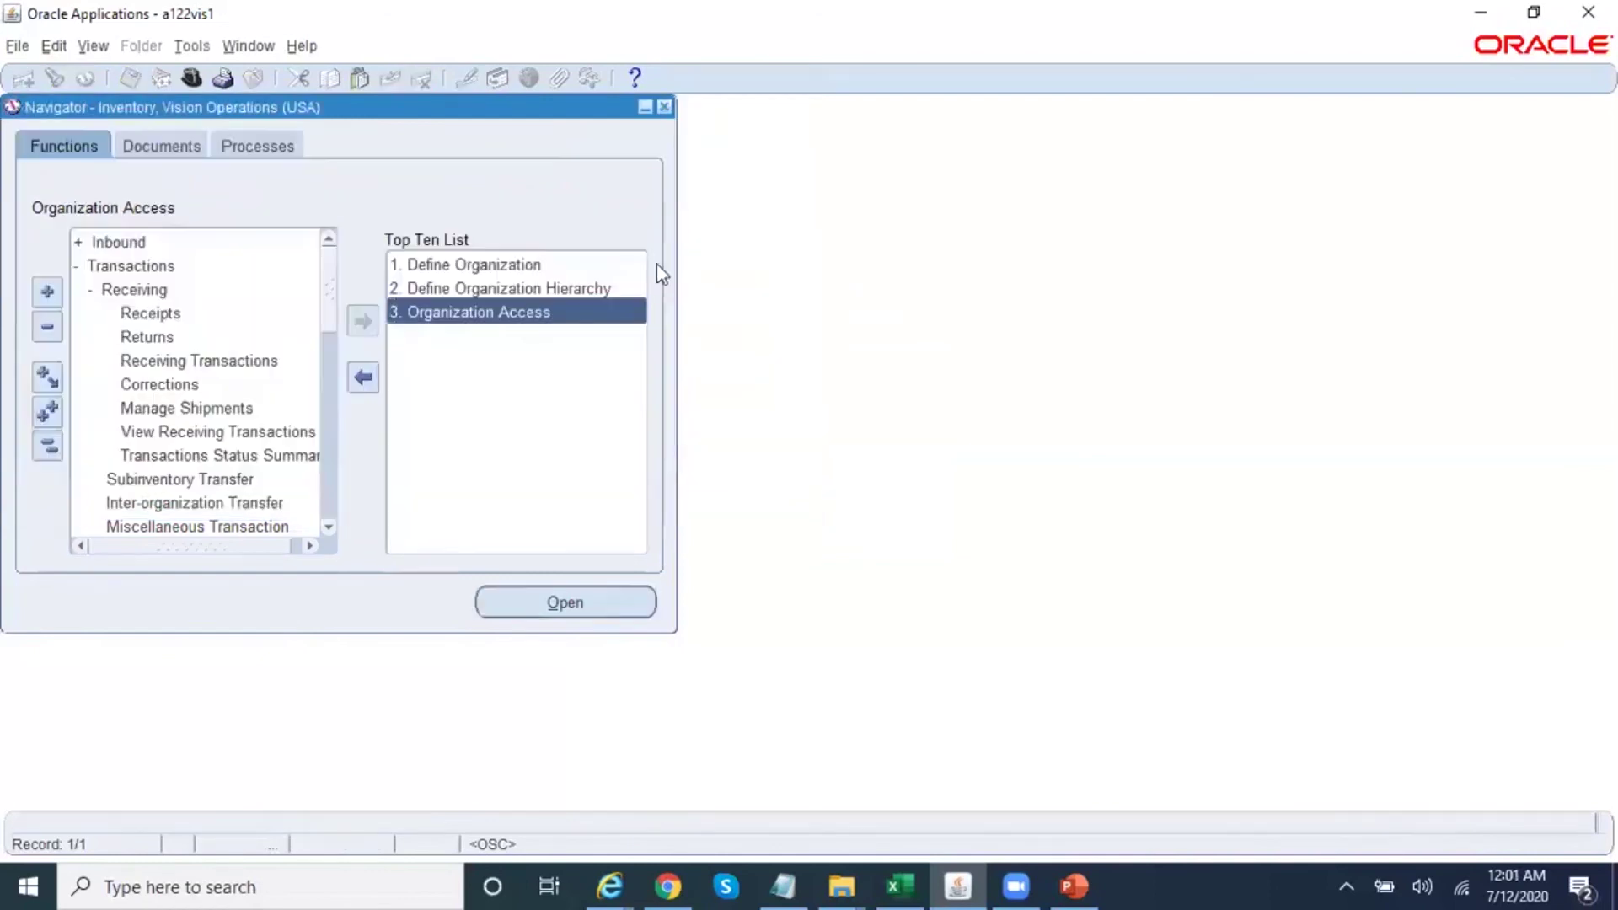
- Open Change Organization, filter the organizations by m1% to check whether M1 is offered, and cancel the list
left_click_drag(327, 312, 361, 524)
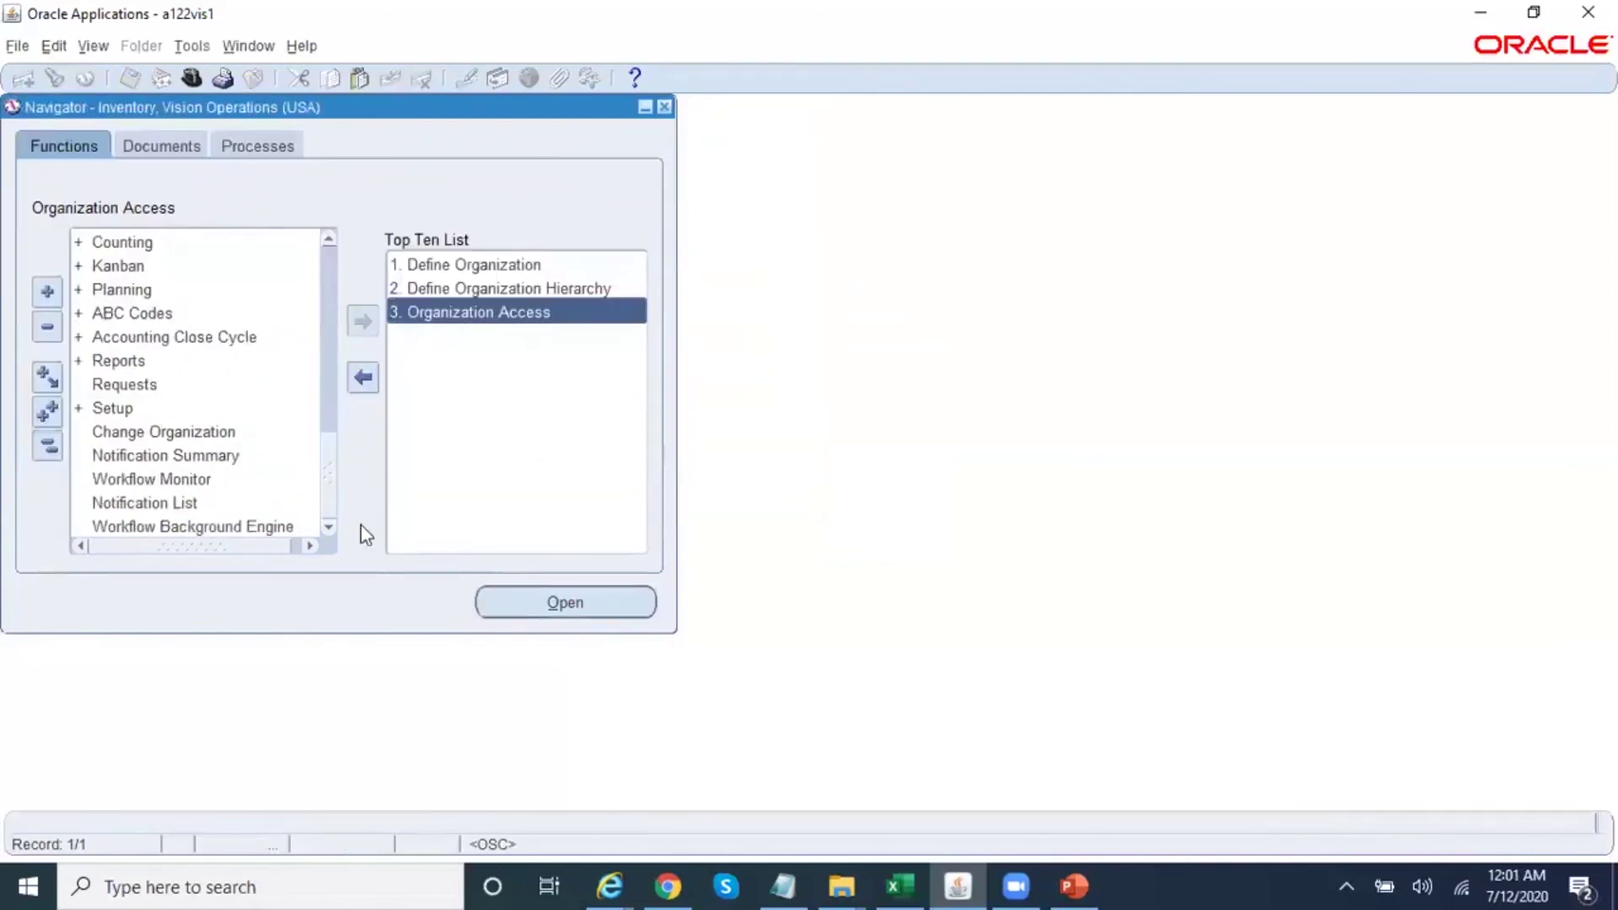
double_click(230, 431)
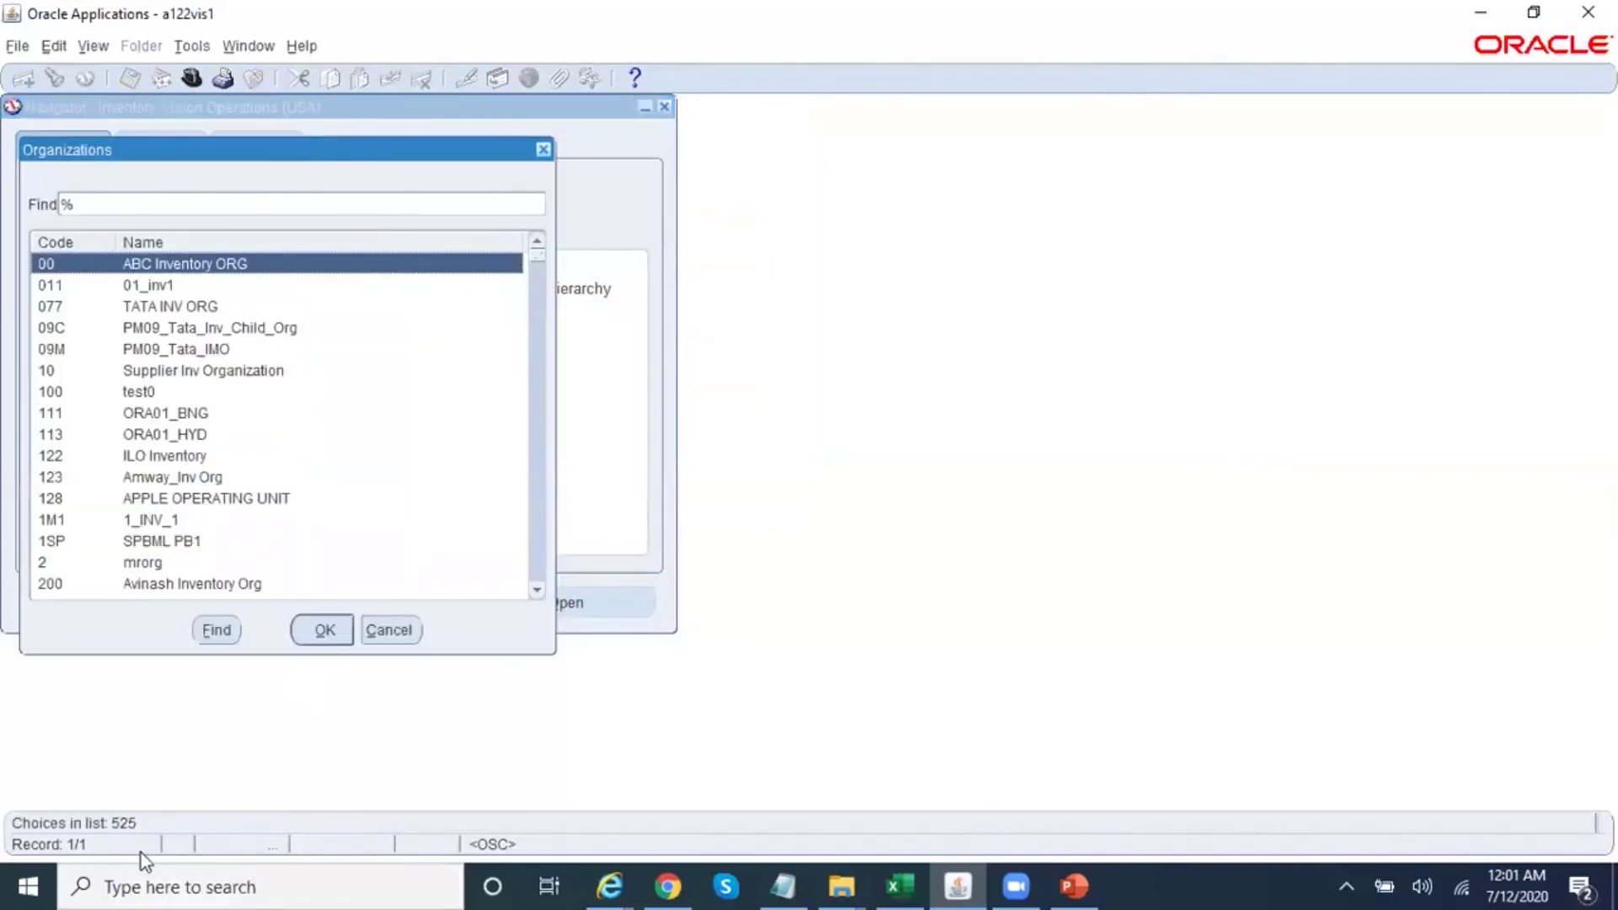
type("m")
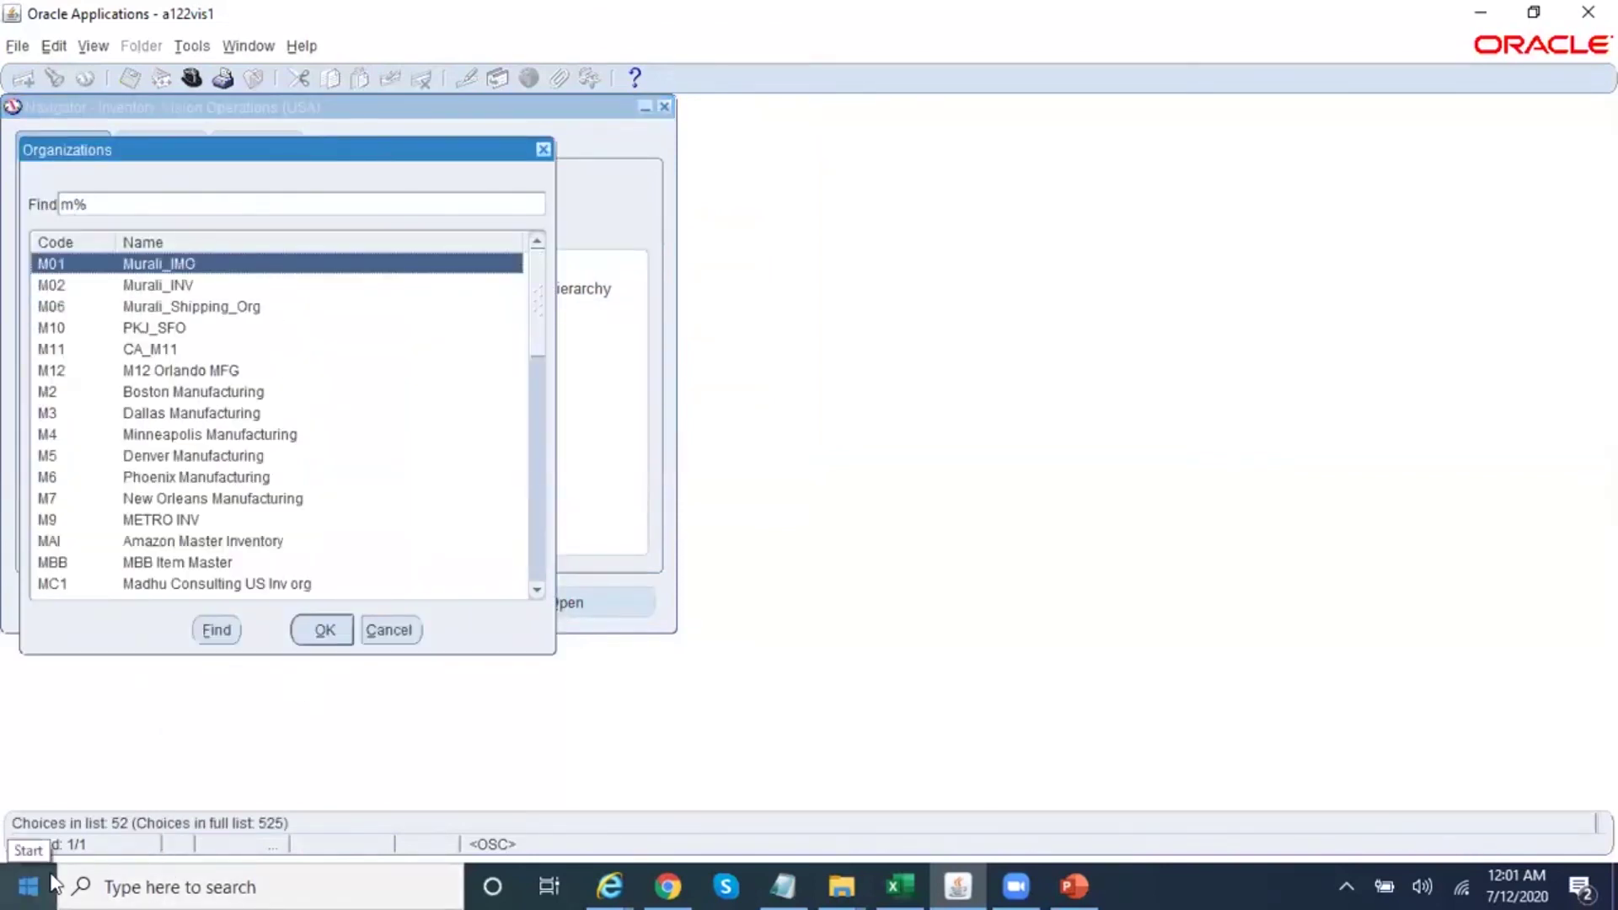
type("1")
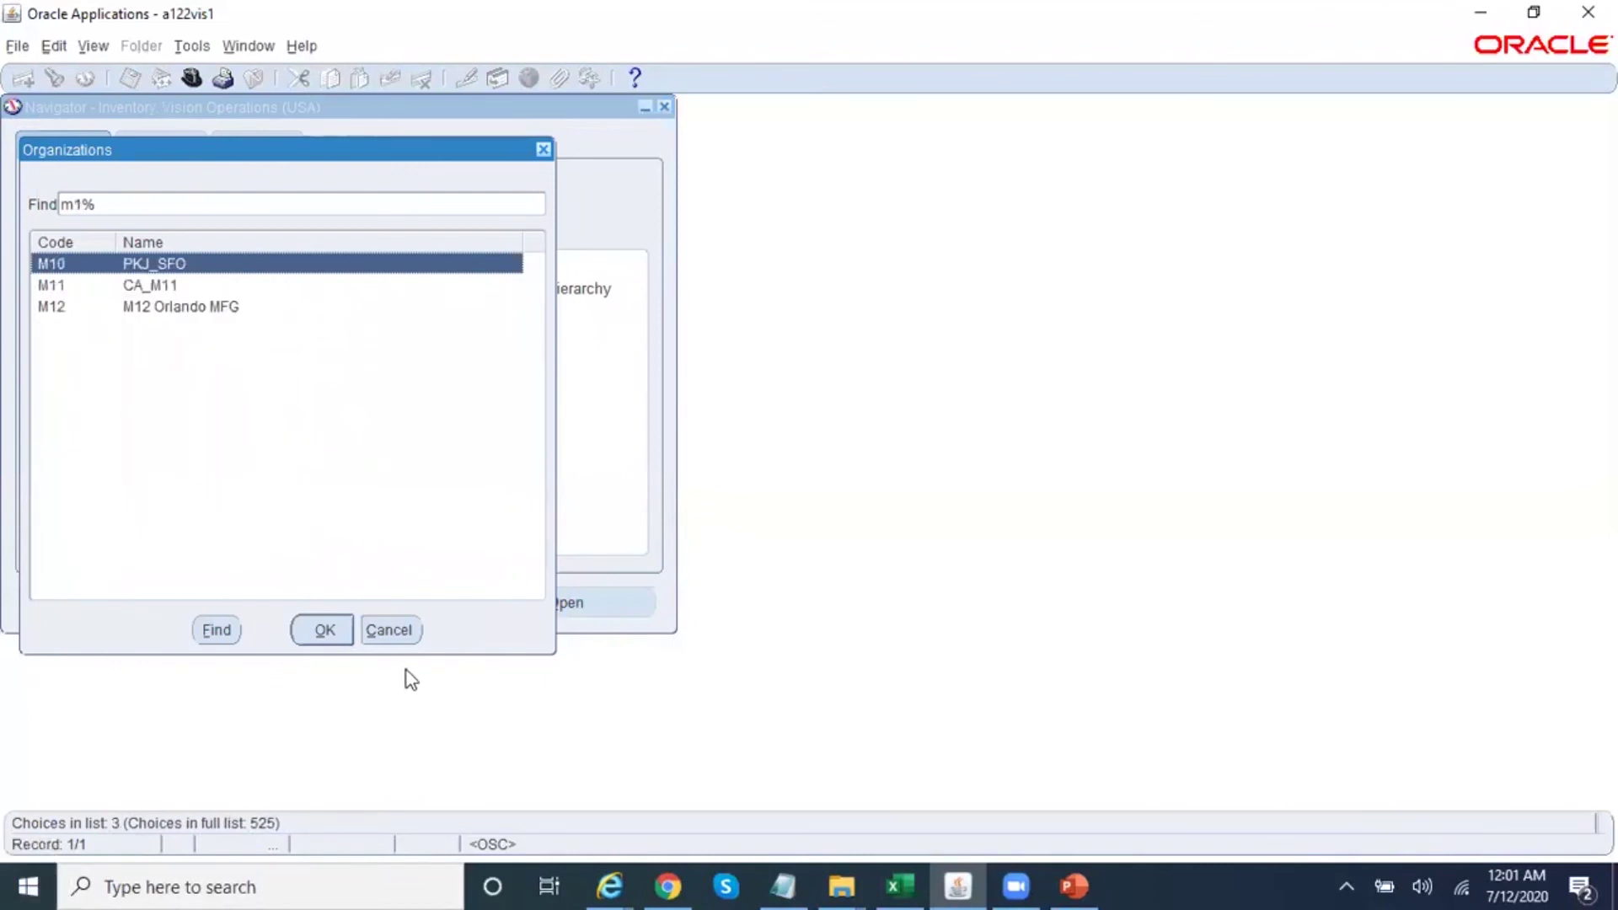
left_click(401, 636)
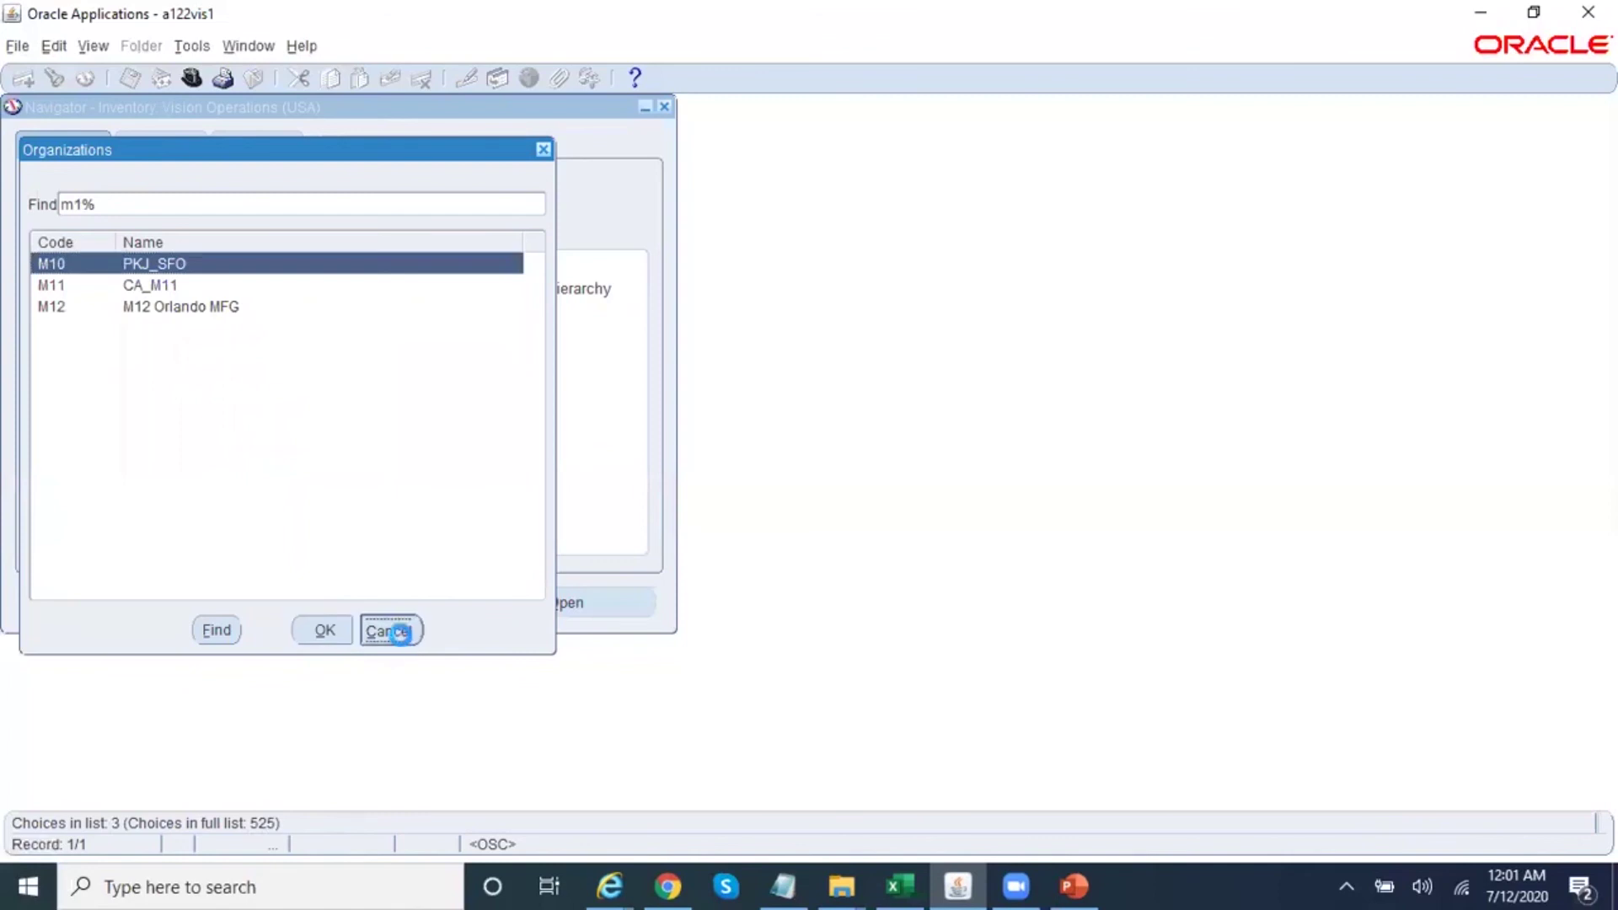